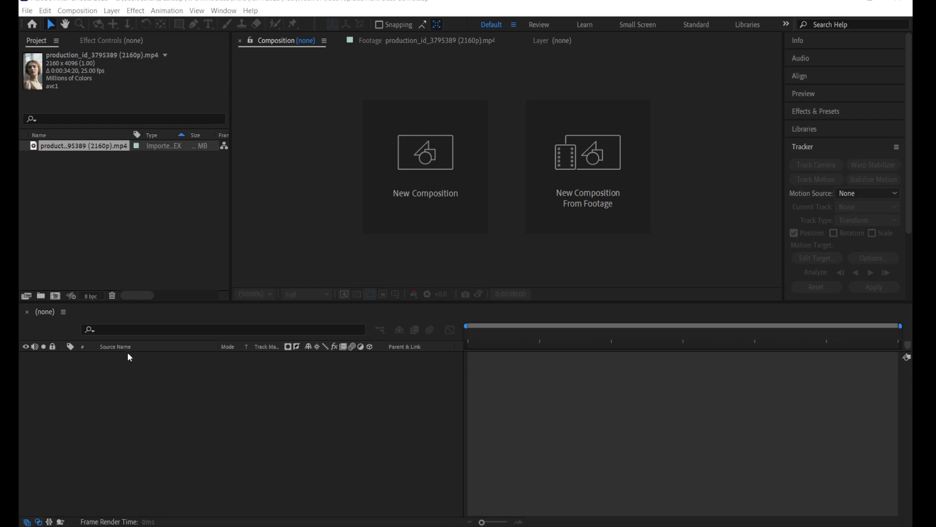
click(111, 172)
click(88, 146)
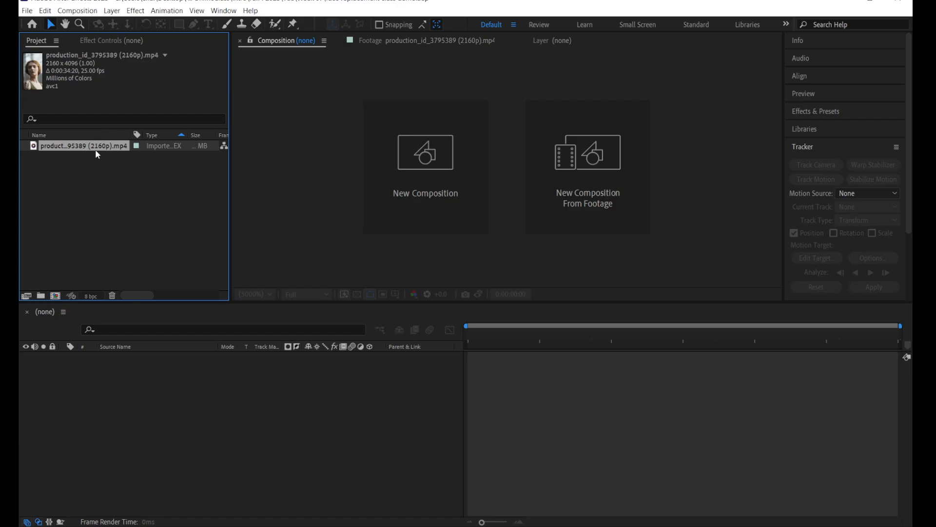
drag(98, 147, 57, 294)
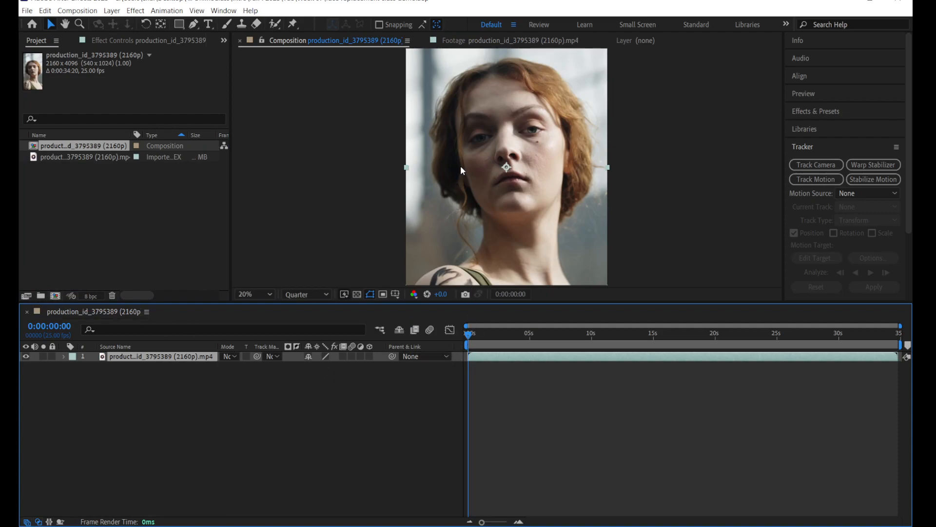
Step: Open the video layer in its own Layer view and make sure the Tracker is enabled and active
mouse_move(469, 335)
mouse_down()
mouse_move(898, 341)
mouse_move(897, 349)
mouse_move(814, 334)
mouse_move(468, 344)
mouse_up()
double_click(167, 359)
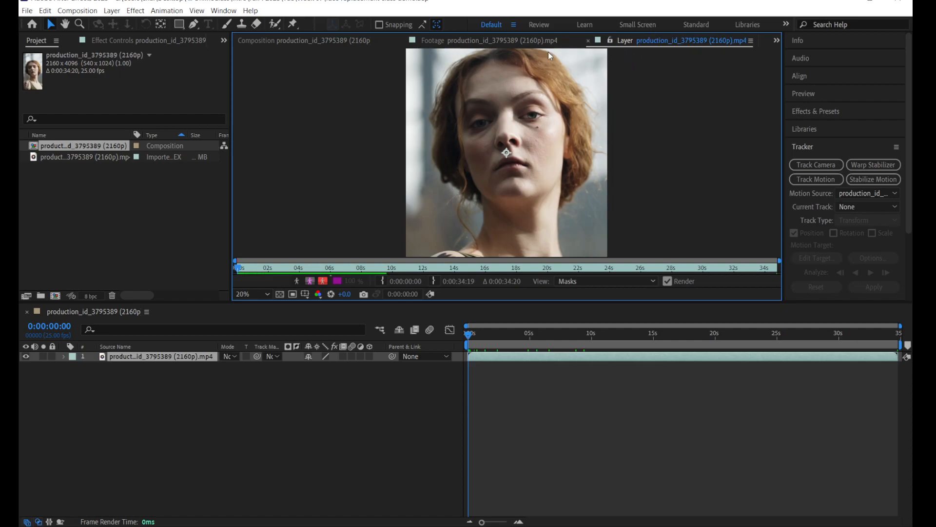
click(224, 11)
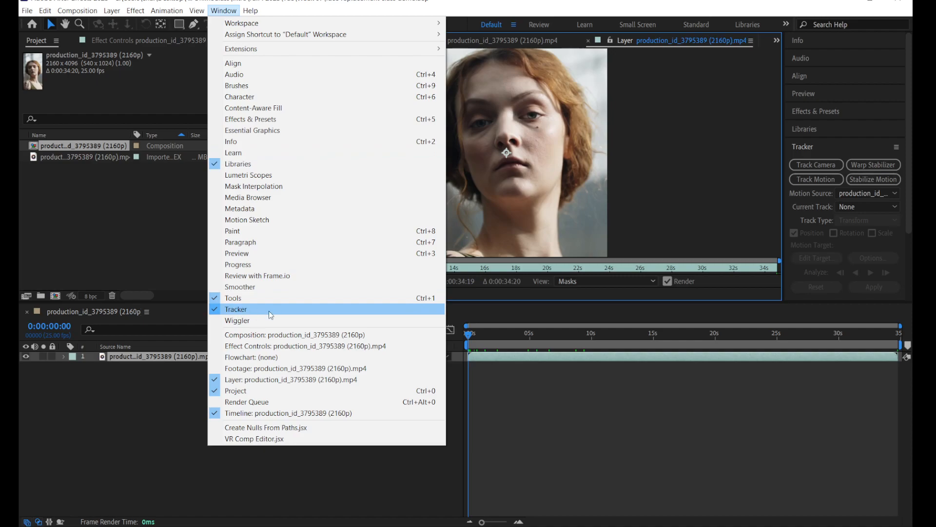
click(672, 5)
click(814, 148)
click(825, 148)
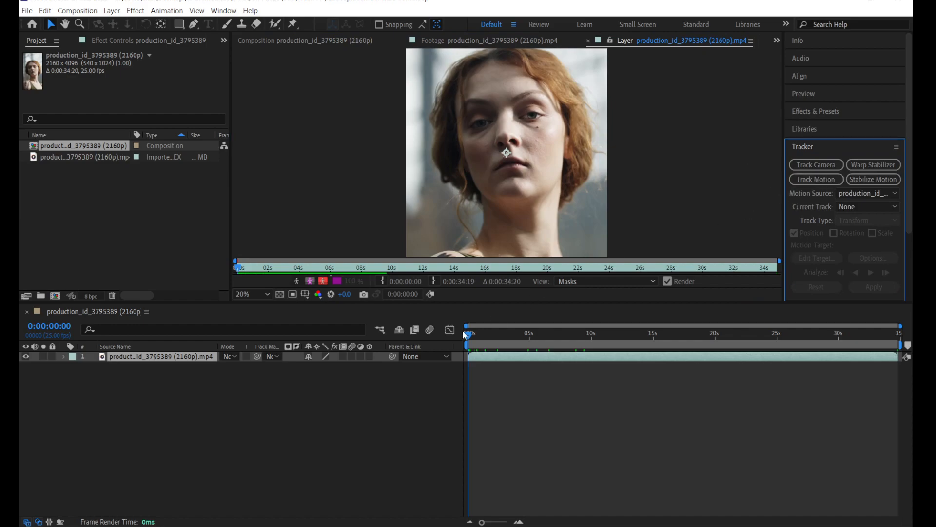
Step: Return to the first frame and start Track Motion on the video layer, tracking position only
drag(260, 272, 236, 268)
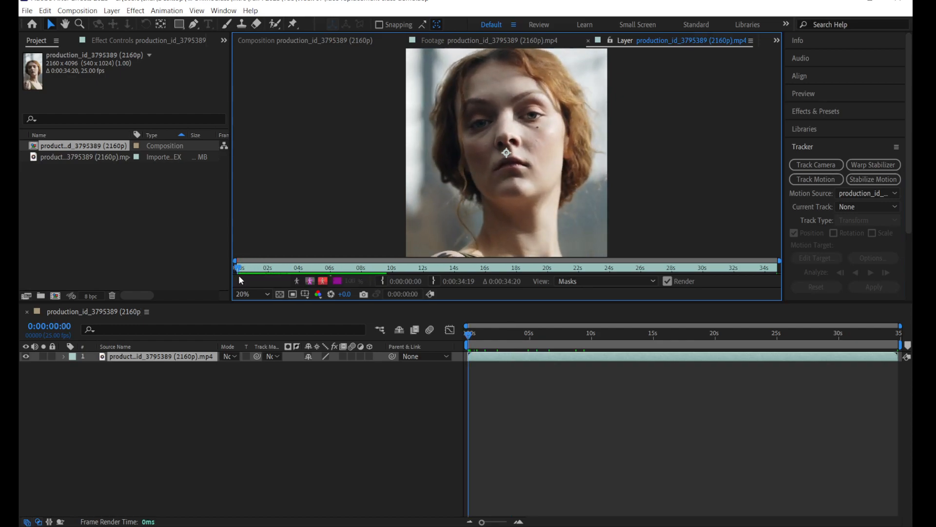
mouse_move(242, 271)
mouse_down()
mouse_move(379, 268)
mouse_move(226, 267)
mouse_up()
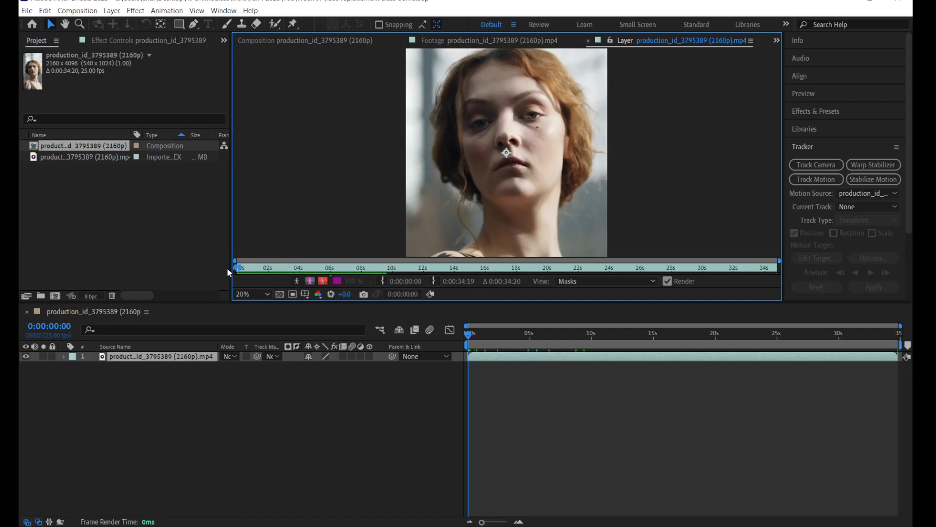
click(801, 182)
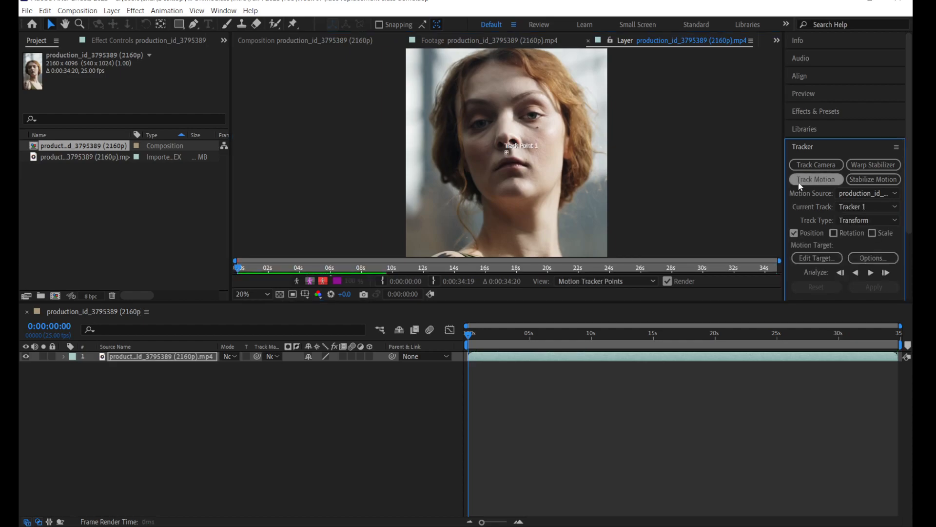
Step: Enlarge the outer search region and the inner feature region of Track Point 1
scroll(505, 154, up, 5)
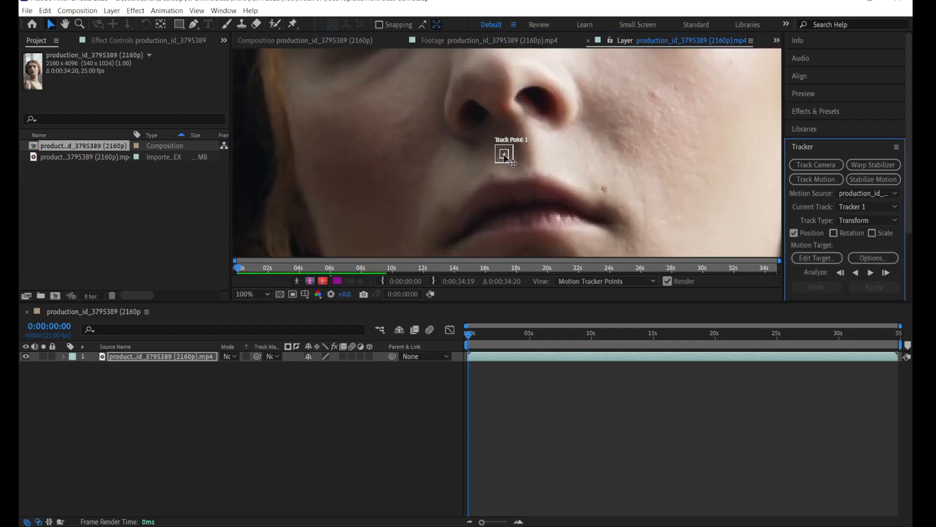
scroll(517, 161, up, 1)
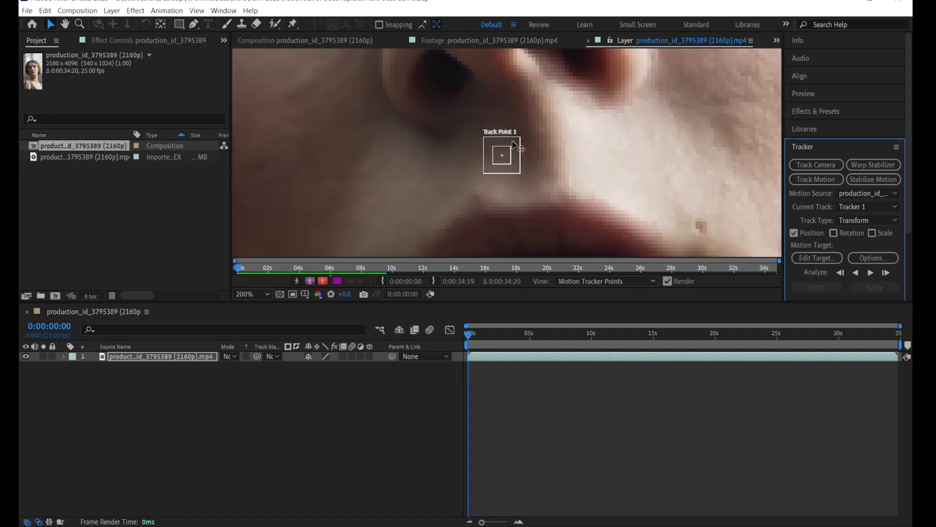
click(522, 174)
drag(522, 174, 538, 190)
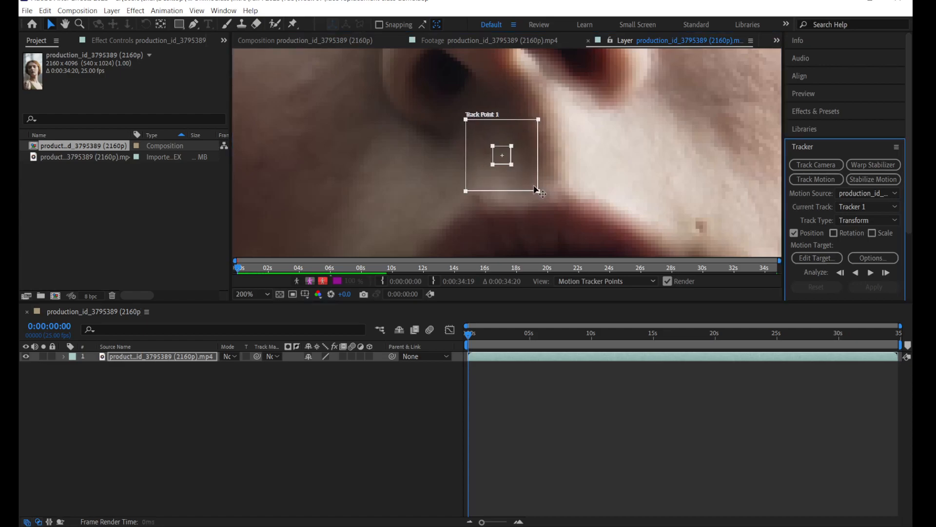
click(512, 168)
drag(512, 168, 519, 173)
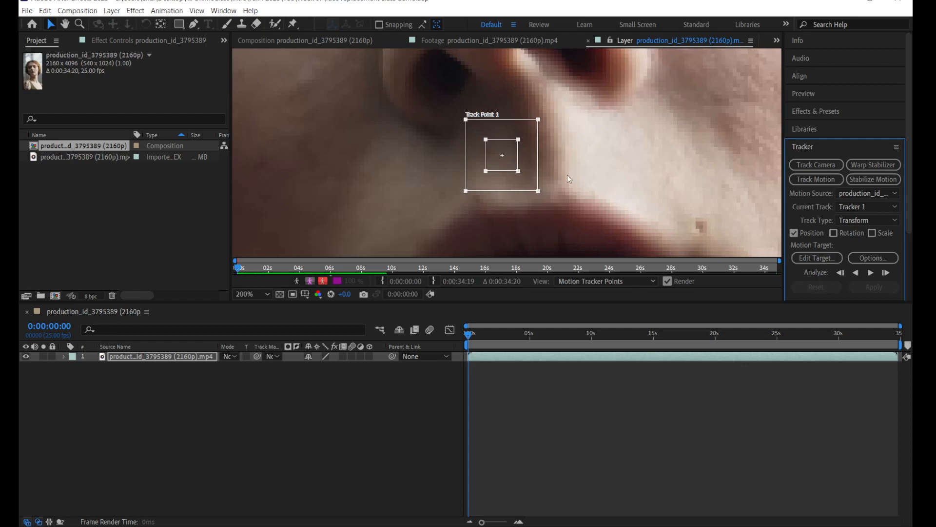
Step: Move Track Point 1 onto the nose tip above the nostril and slightly enlarge its search and feature regions
scroll(524, 172, down, 3)
scroll(528, 172, up, 3)
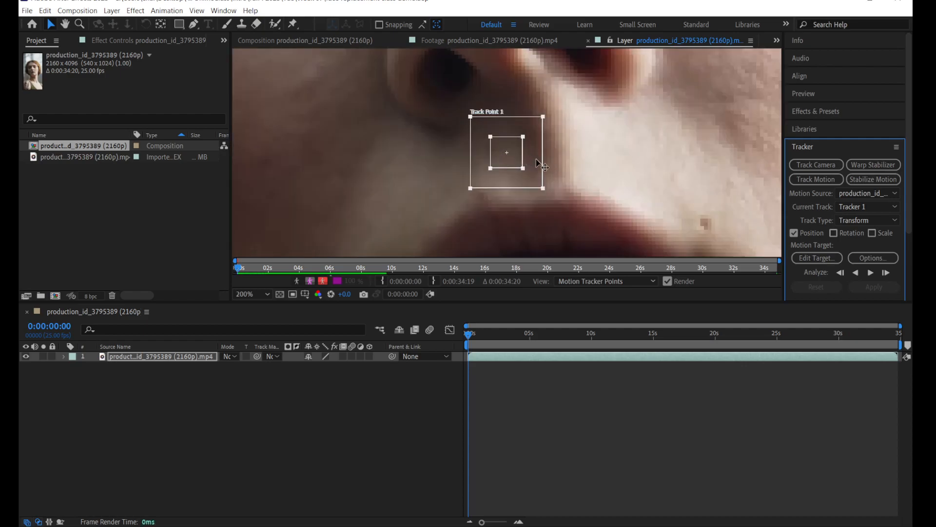
drag(532, 165, 522, 93)
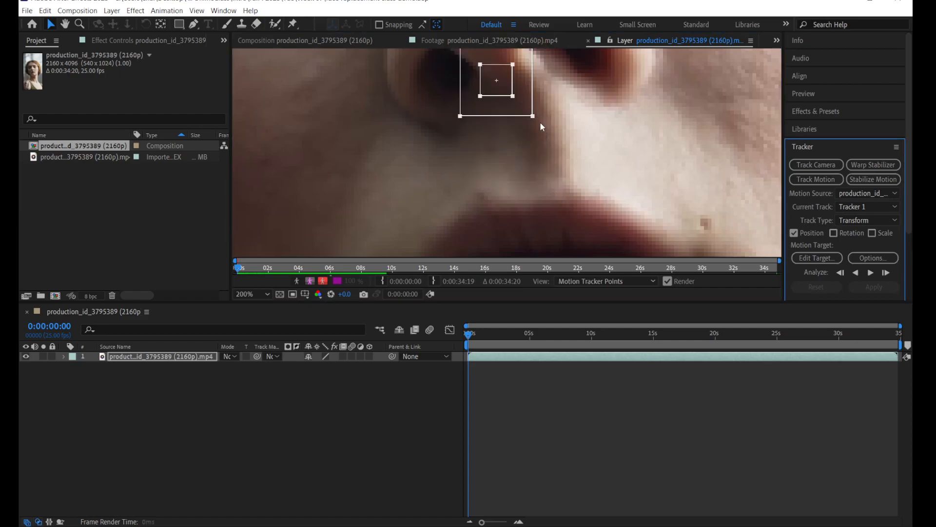
scroll(536, 120, down, 1)
drag(521, 133, 499, 79)
scroll(526, 110, down, 1)
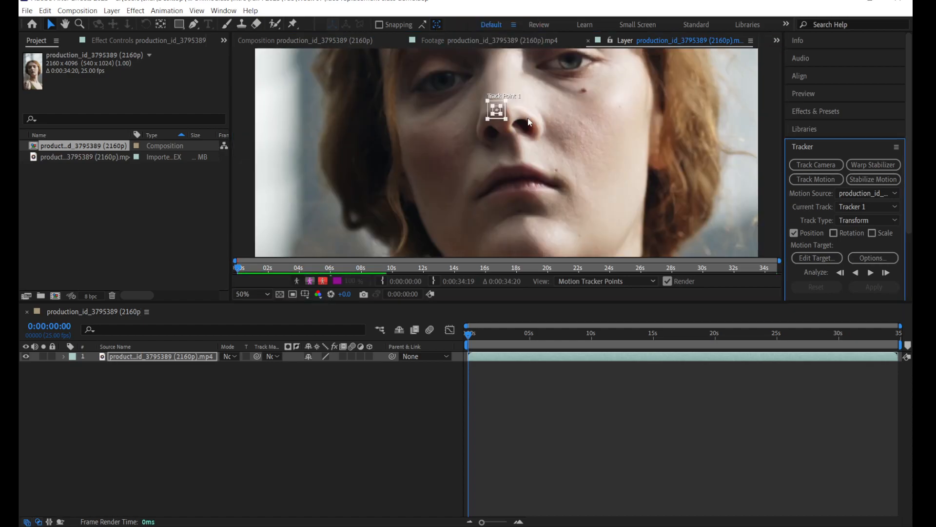
scroll(528, 118, up, 1)
scroll(529, 165, up, 2)
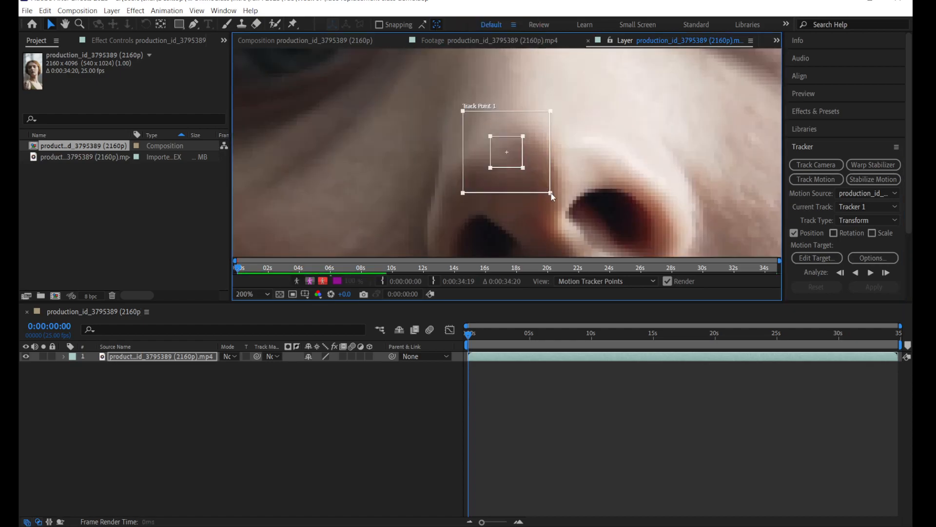
drag(528, 174, 557, 194)
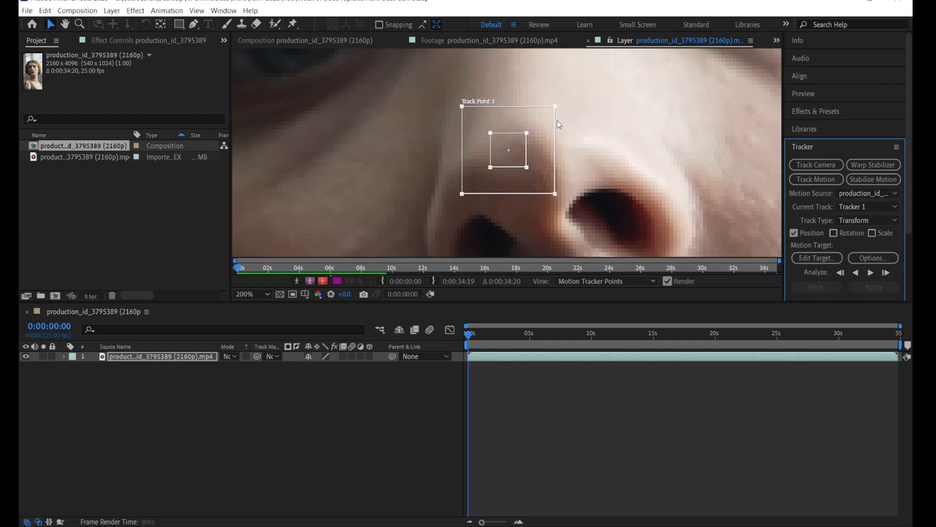
Step: Analyze the motion forward from the first frame and stop at 0:00:01:04
key(comma)
key(comma)
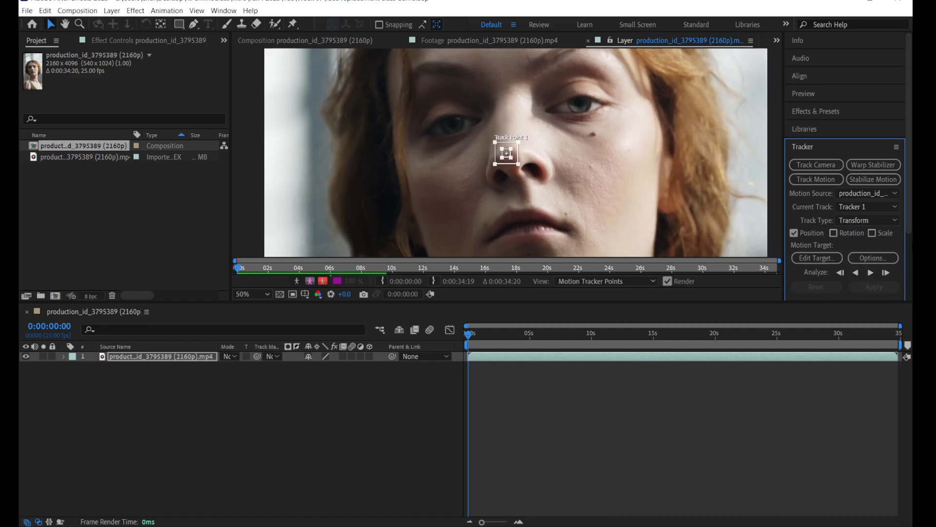
drag(908, 223, 909, 243)
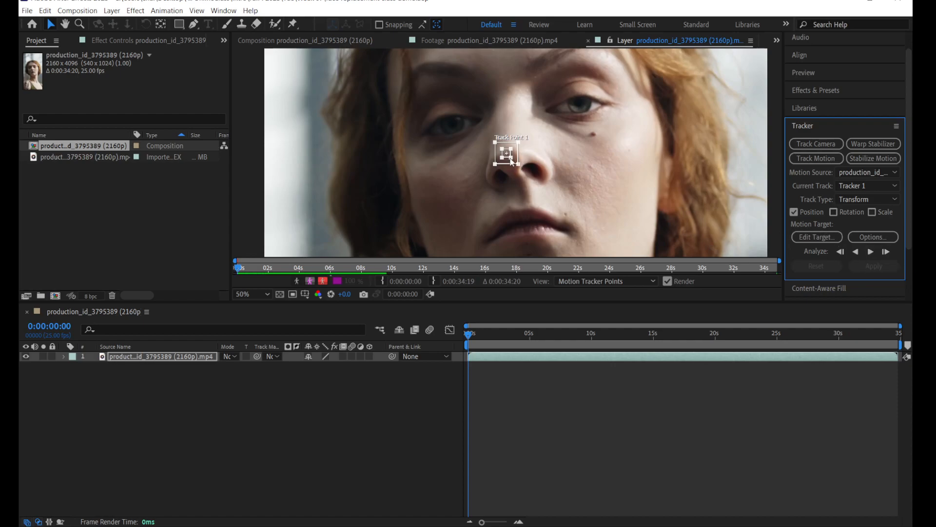
key(period)
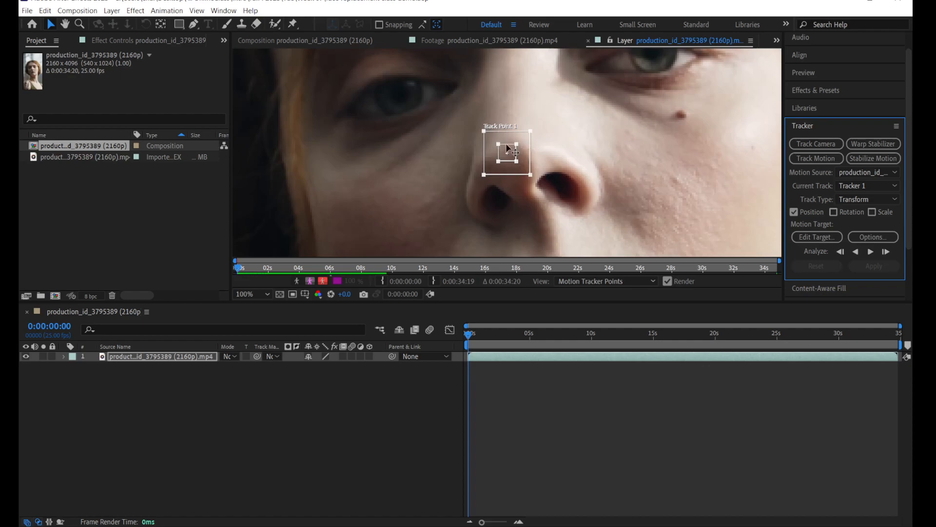
key(comma)
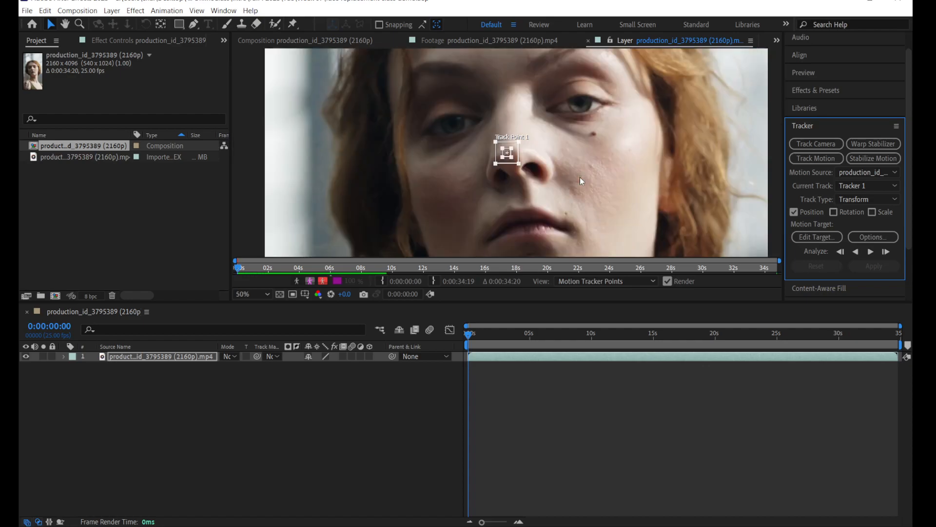
click(870, 252)
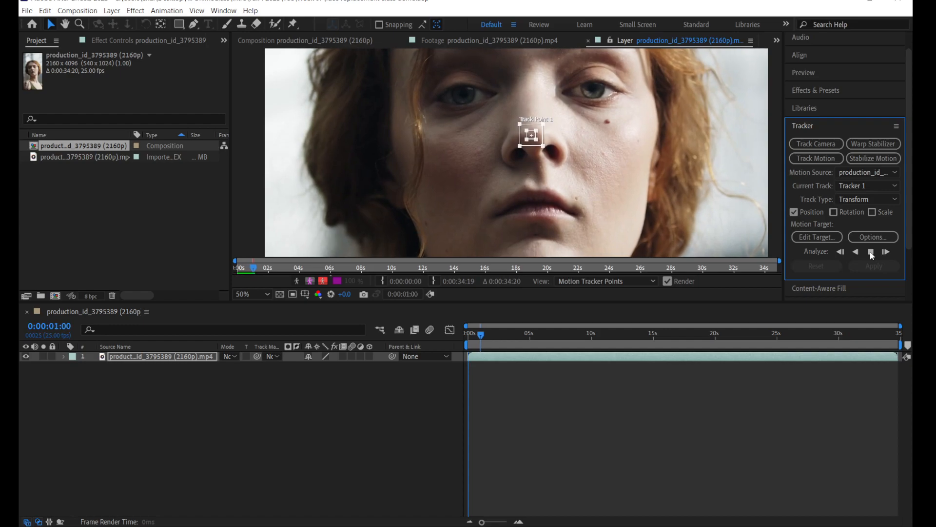
click(871, 252)
Step: Analyze backward one frame at a time to 0:00:01:00, where the track starts to drift
scroll(534, 145, up, 4)
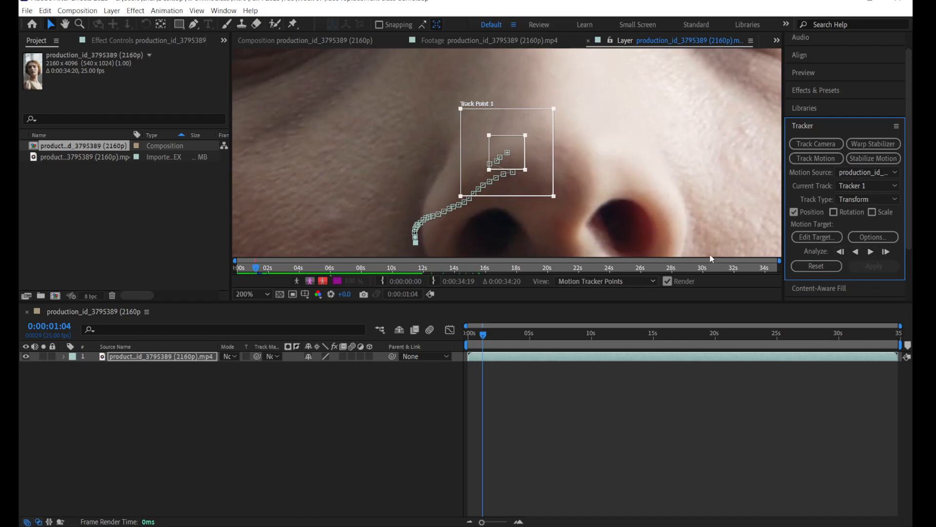
key(period)
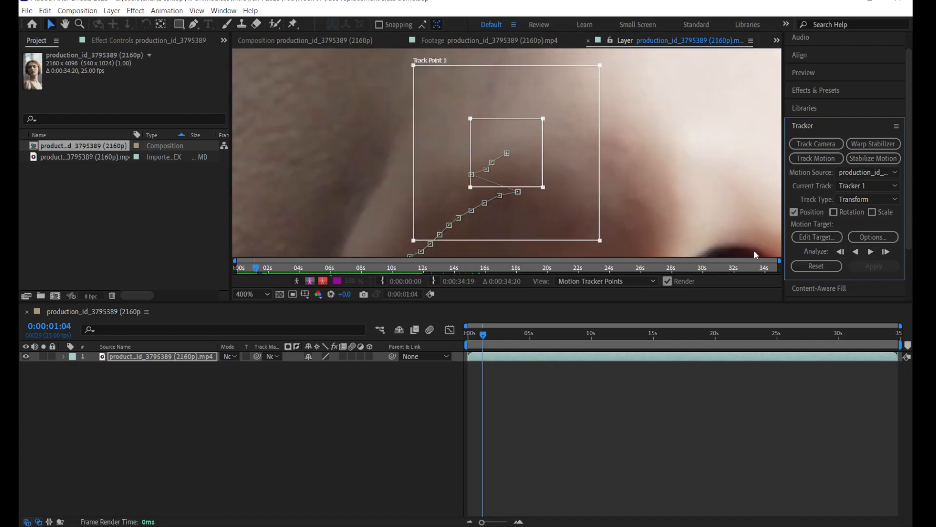
click(842, 252)
click(842, 252)
click(842, 252)
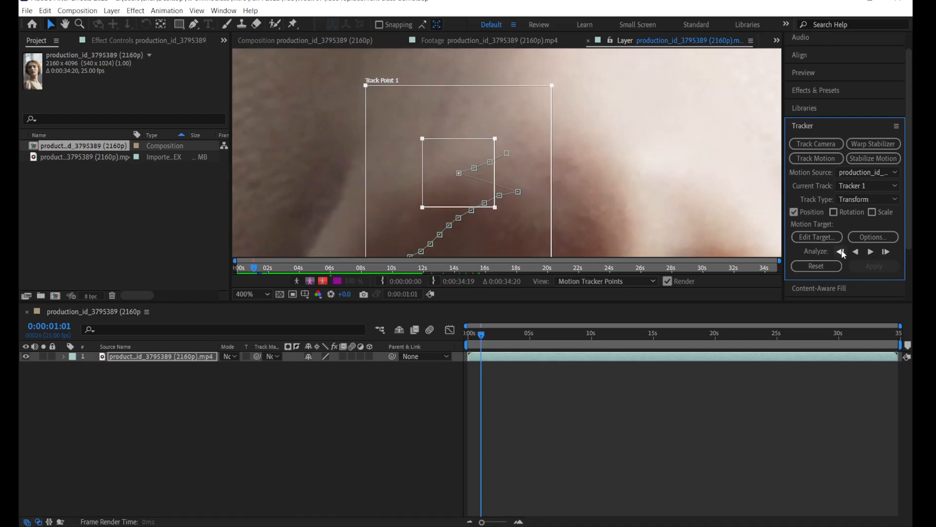
click(842, 252)
key(comma)
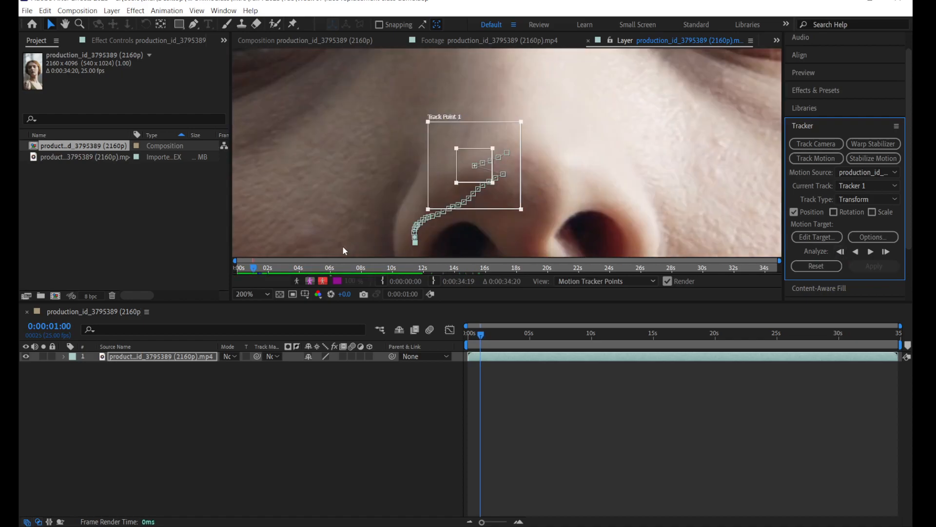
Step: Reposition Track Point 1 onto the nose tip at 0:00:01:00 and re-analyze forward frame by frame to 0:00:01:04
scroll(442, 179, up, 1)
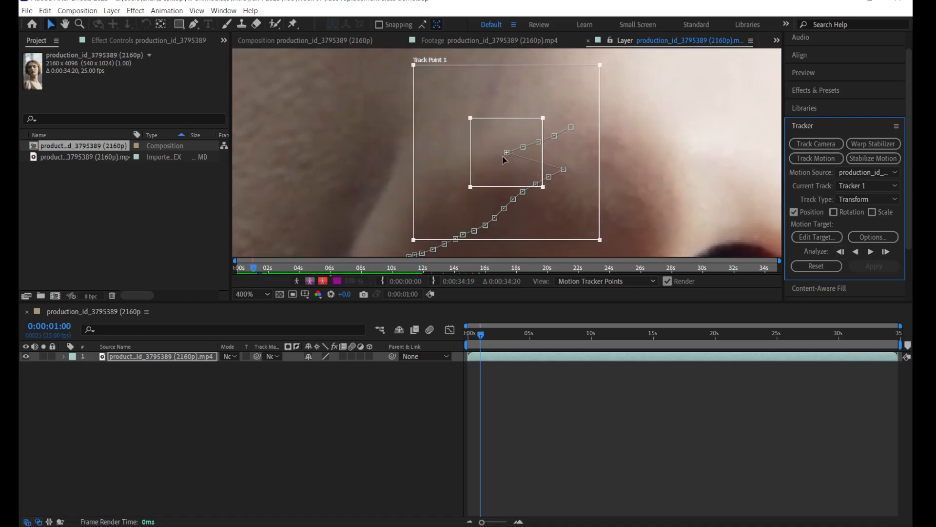
drag(583, 211, 642, 228)
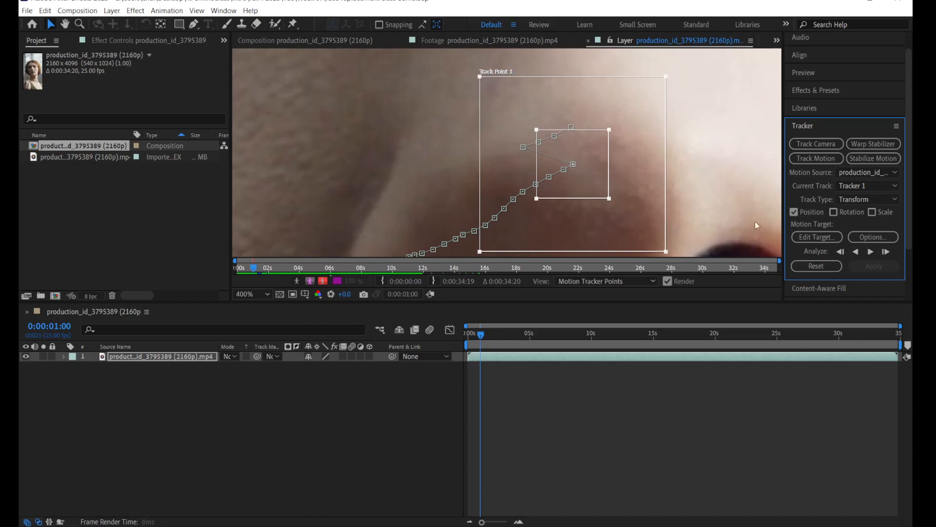
key(comma)
click(886, 252)
click(886, 251)
click(886, 251)
click(887, 252)
key(comma)
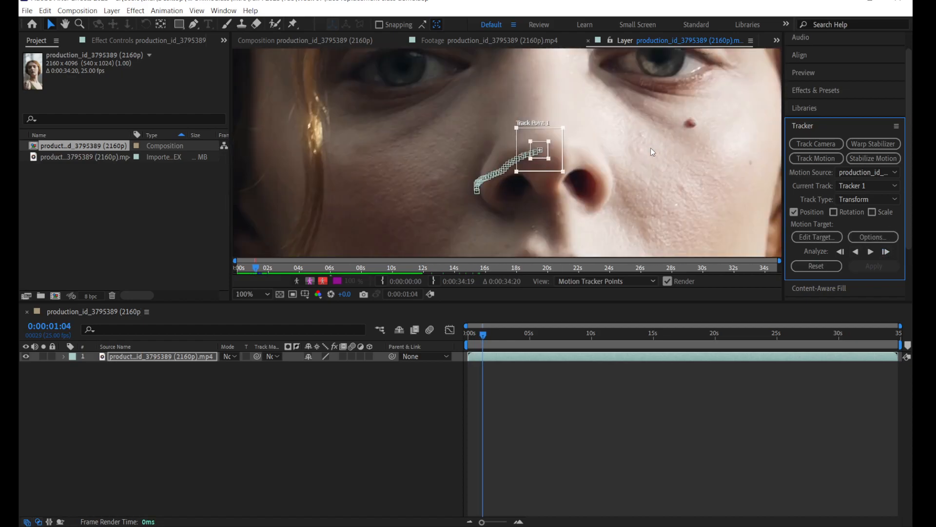
key(comma)
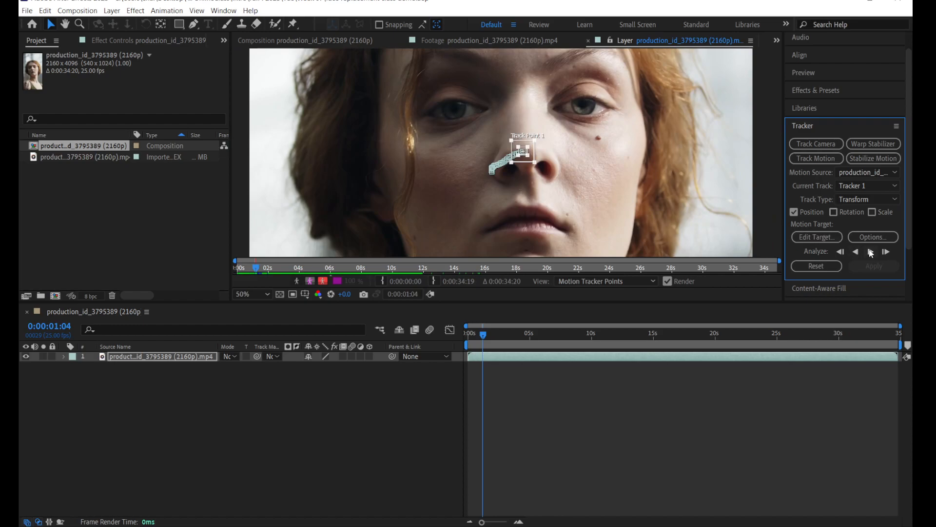
Step: Continue the forward analysis from 0:00:01:04, stop it at 0:00:01:19, and check the track point on the nose
key(period)
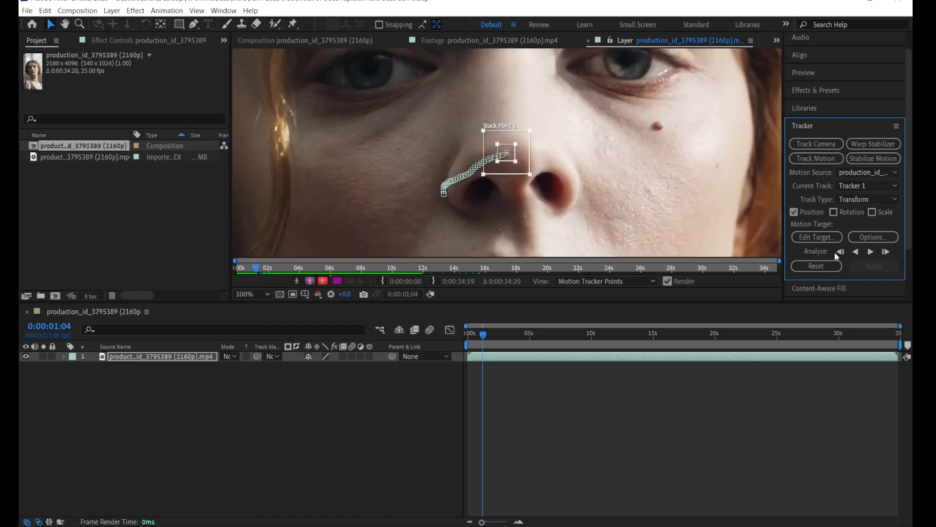
click(872, 252)
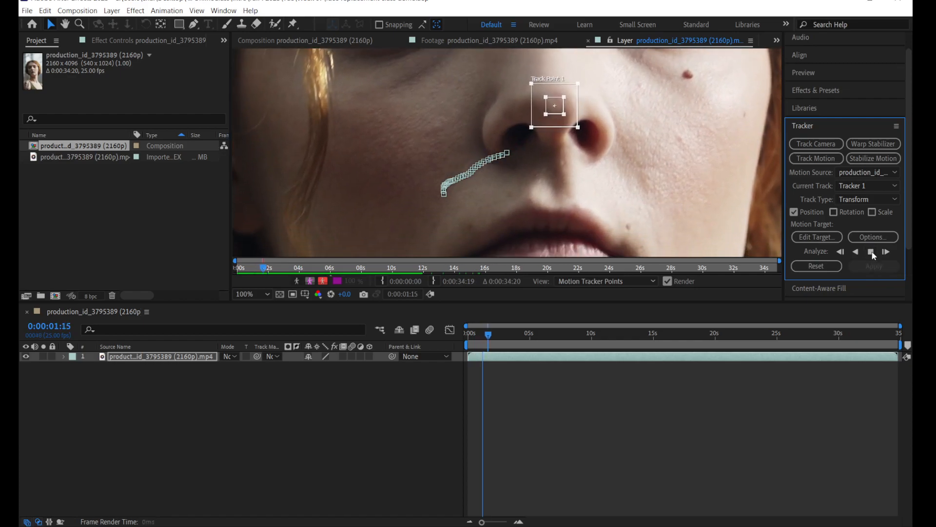
click(871, 252)
key(h)
drag(612, 180, 458, 230)
key(v)
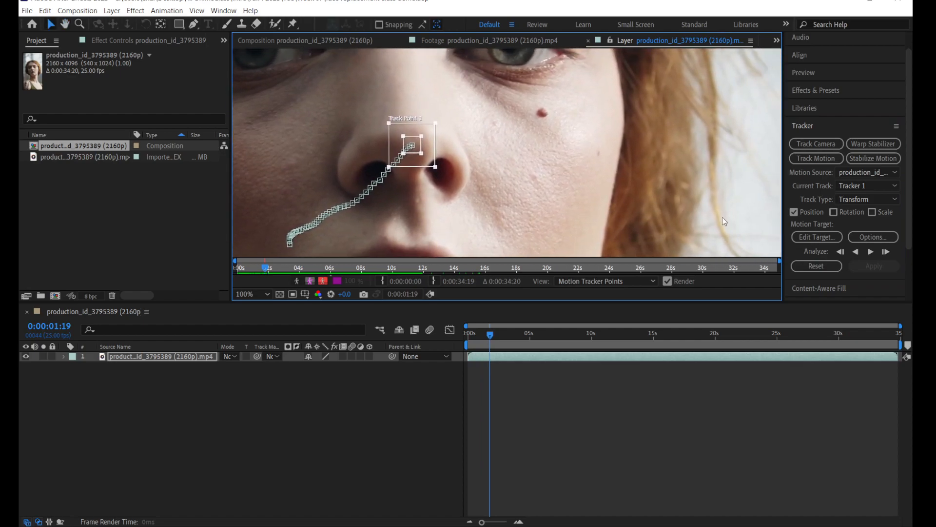
Step: Continue the forward motion analysis from 0:00:01:19 in short runs, stopping at 0:00:03:04 to check the track point on the nose
click(872, 252)
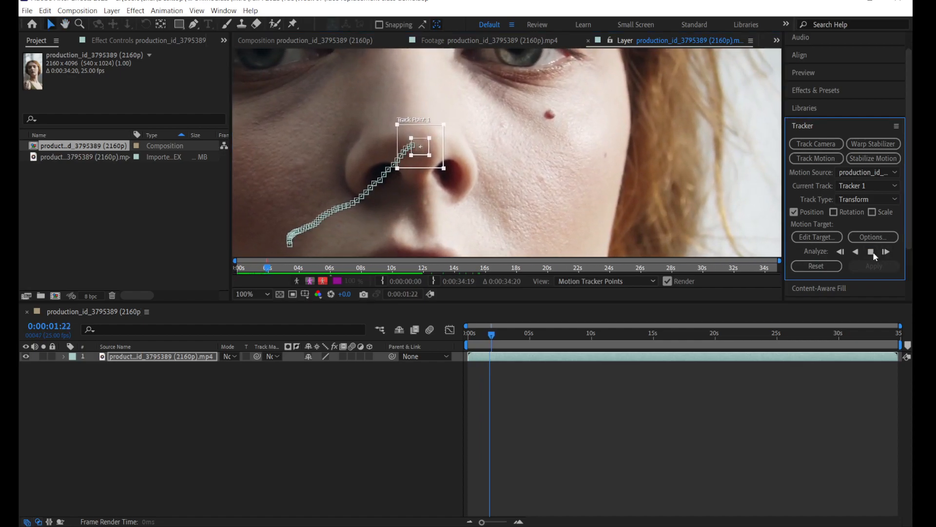
click(871, 252)
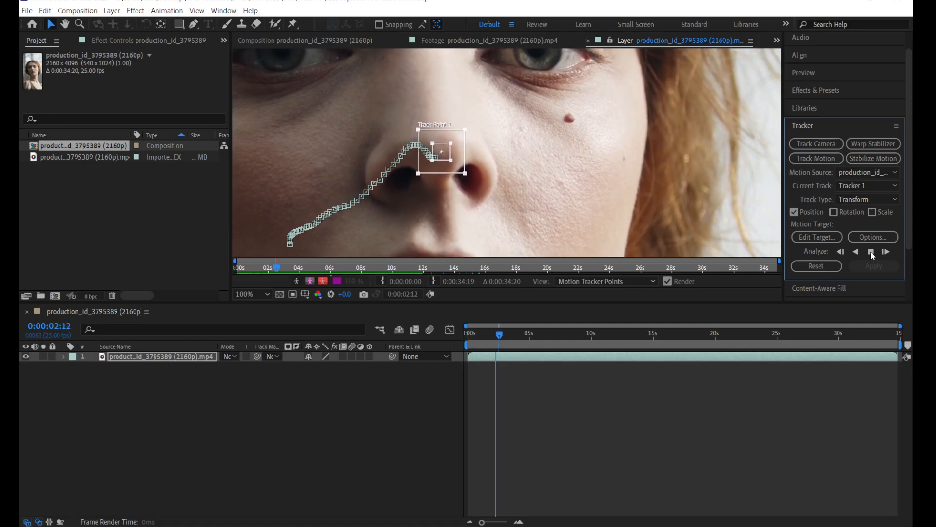
click(871, 252)
click(871, 252)
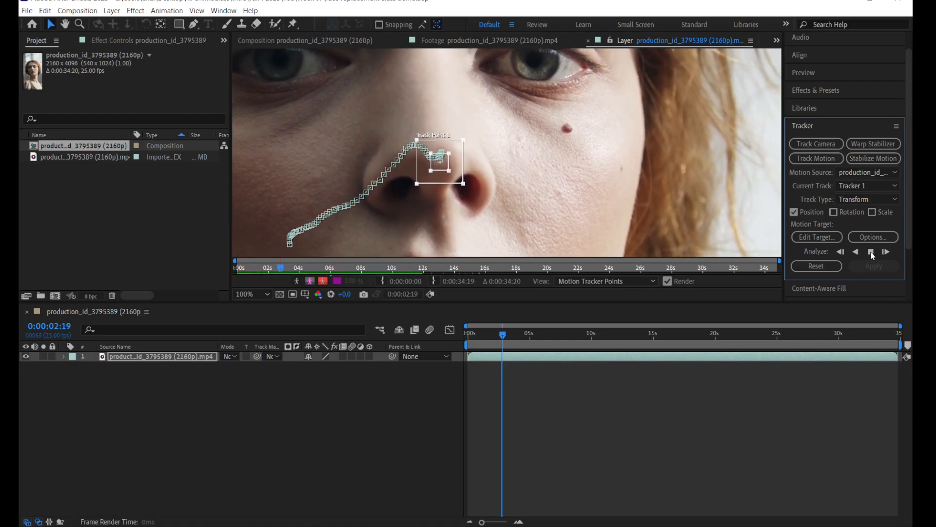
click(871, 252)
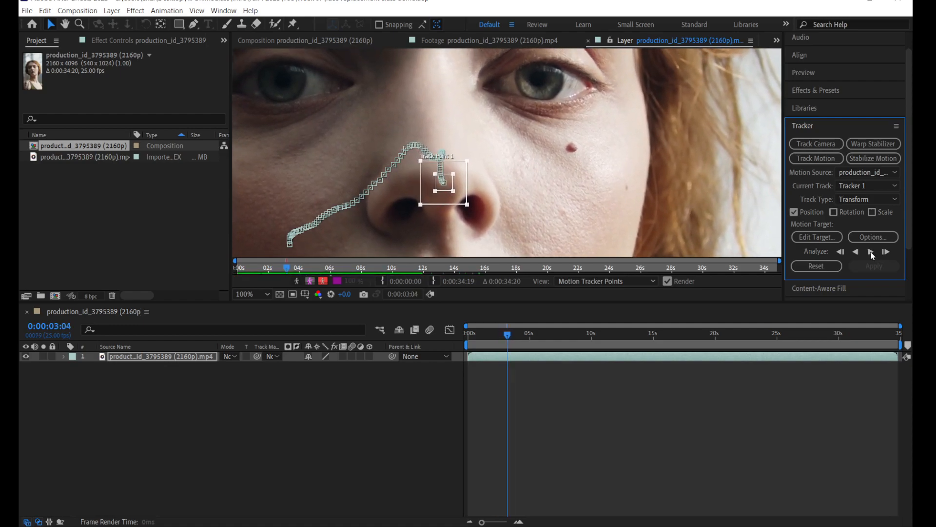
Step: Analyze forward from 0:00:03:04 in short runs to 0:00:04:13, keeping the nose in view
click(871, 253)
drag(616, 224, 602, 176)
click(868, 253)
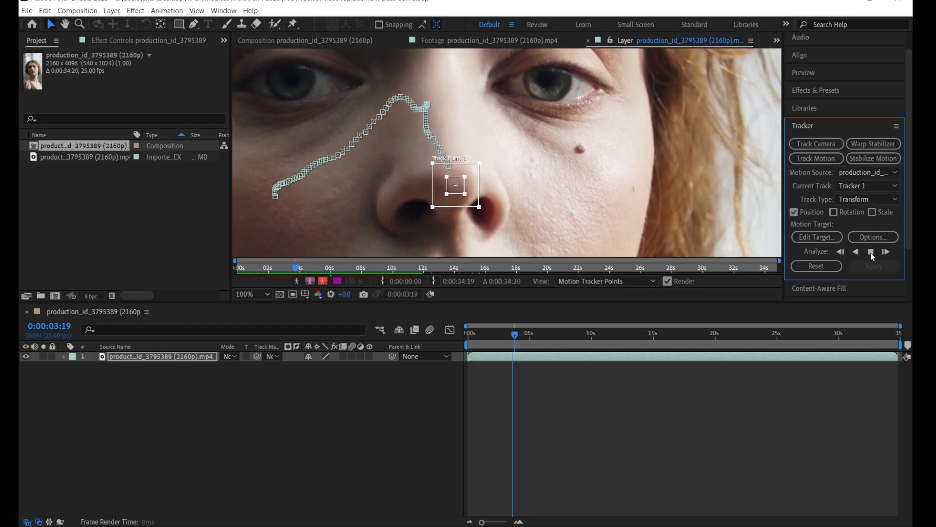
click(872, 255)
drag(600, 213, 557, 188)
click(871, 252)
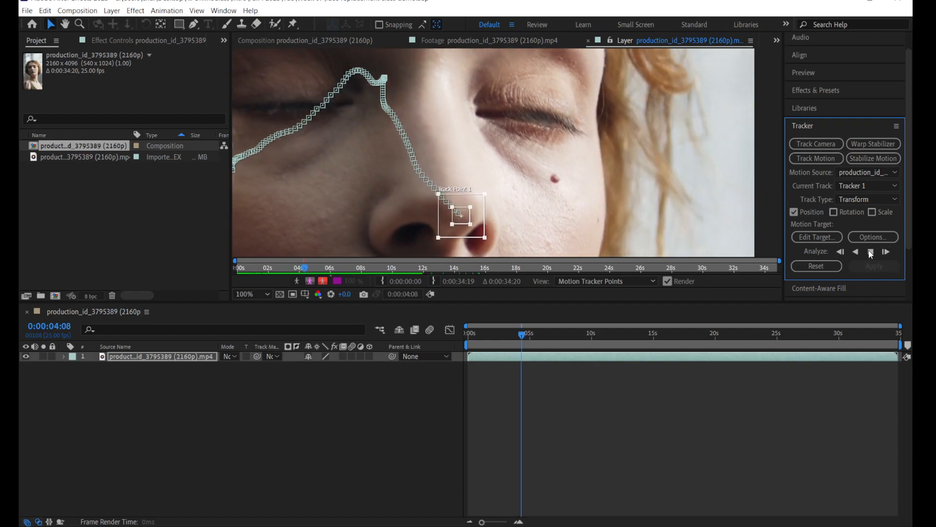
click(615, 208)
drag(615, 209, 593, 151)
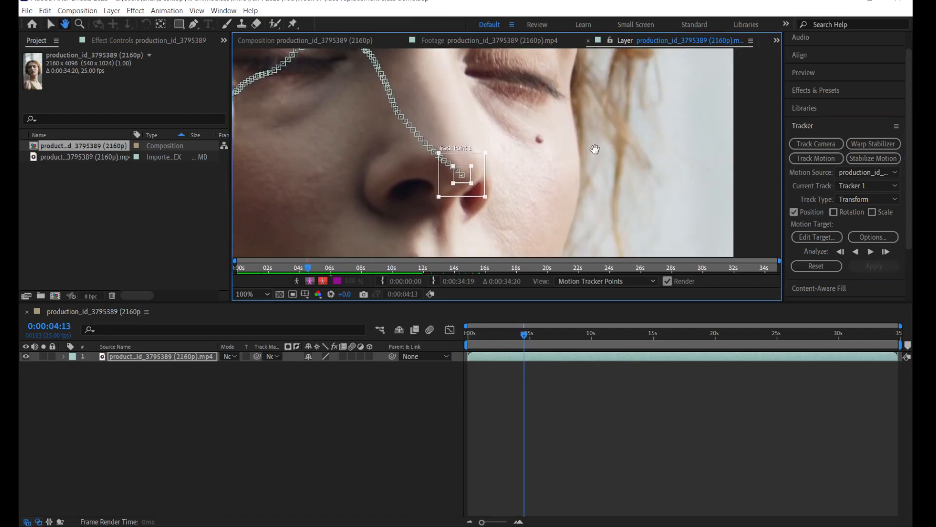
Step: Analyze the head turn forward from 0:00:04:13 in short runs, stopping at 0:00:06:03
click(871, 252)
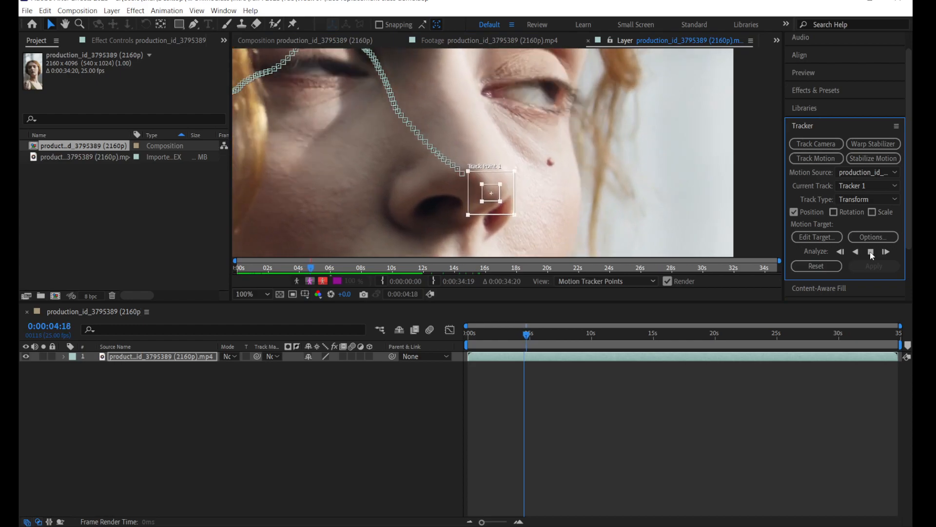
click(871, 252)
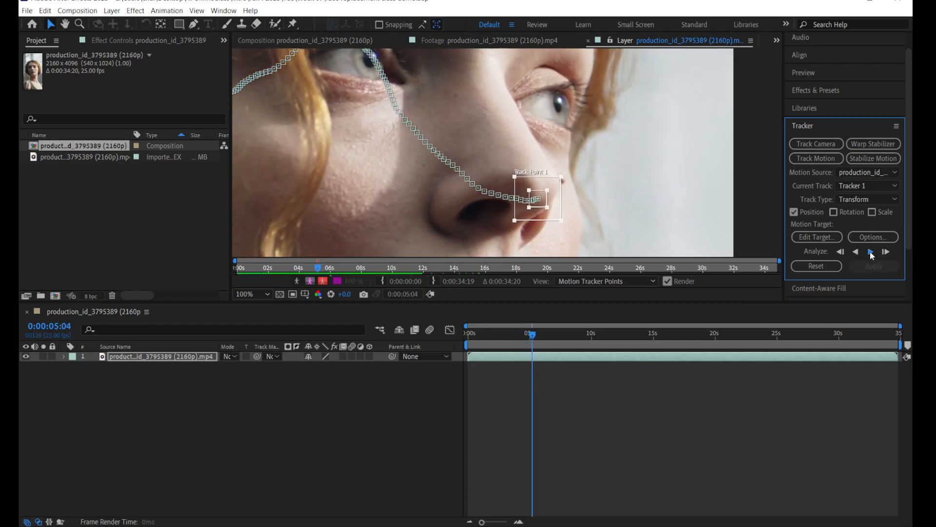
click(871, 252)
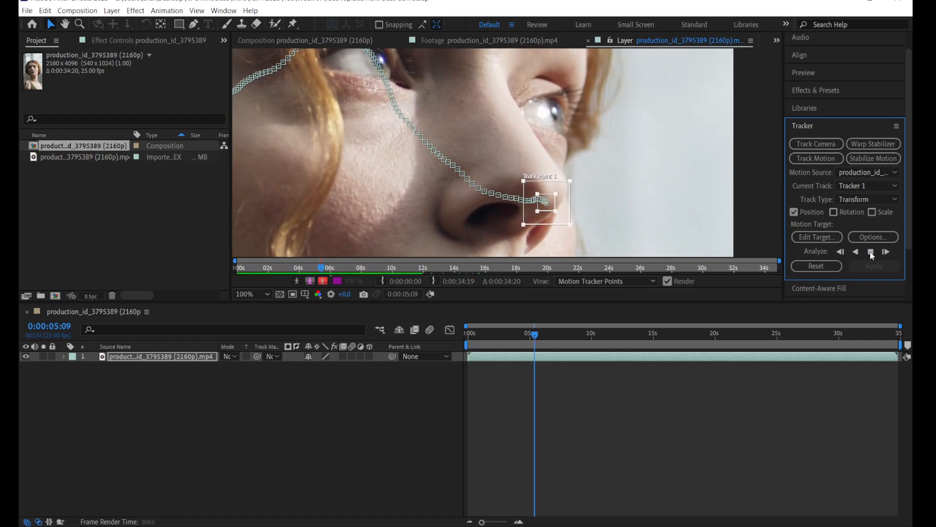
click(871, 252)
click(871, 252)
click(871, 252)
click(871, 252)
click(871, 252)
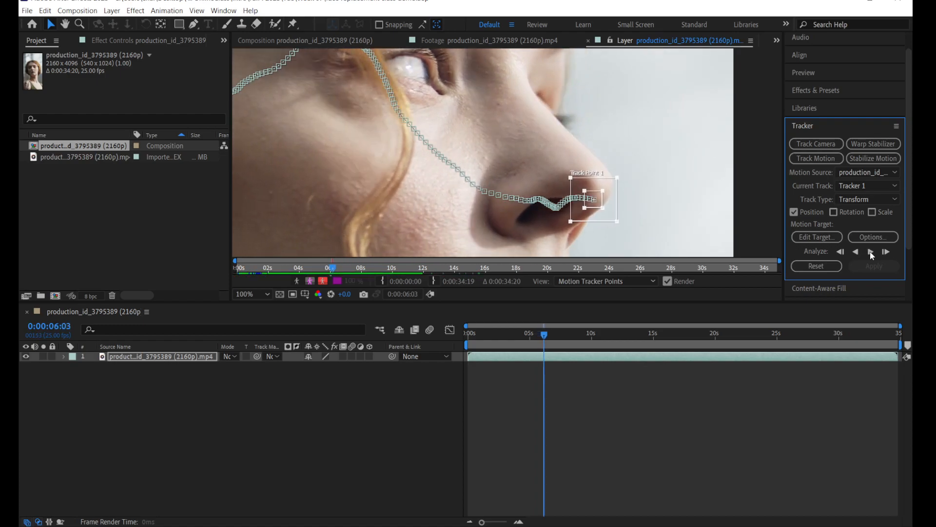
Step: Continue analyzing the nose in profile from 0:00:06:03, pausing repeatedly to check it, up to 0:00:07:20
click(871, 252)
click(871, 252)
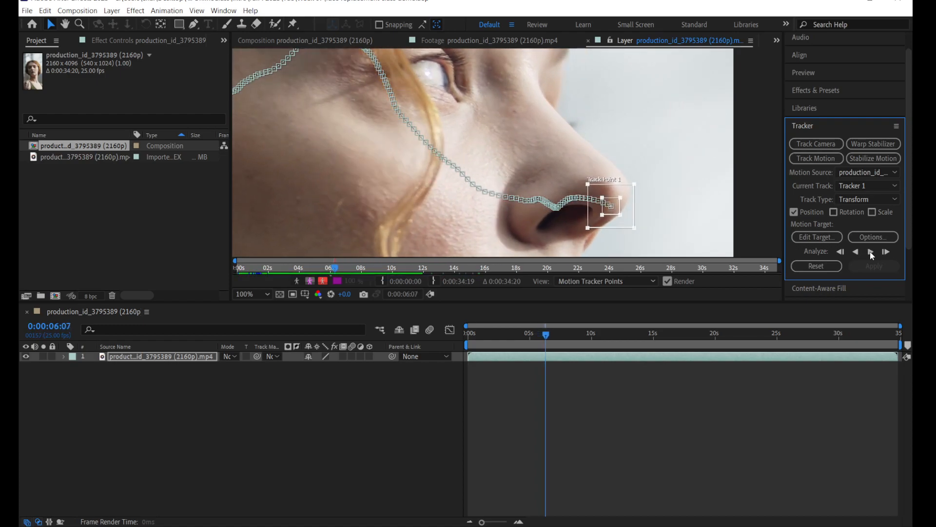
click(871, 252)
click(871, 252)
click(871, 252)
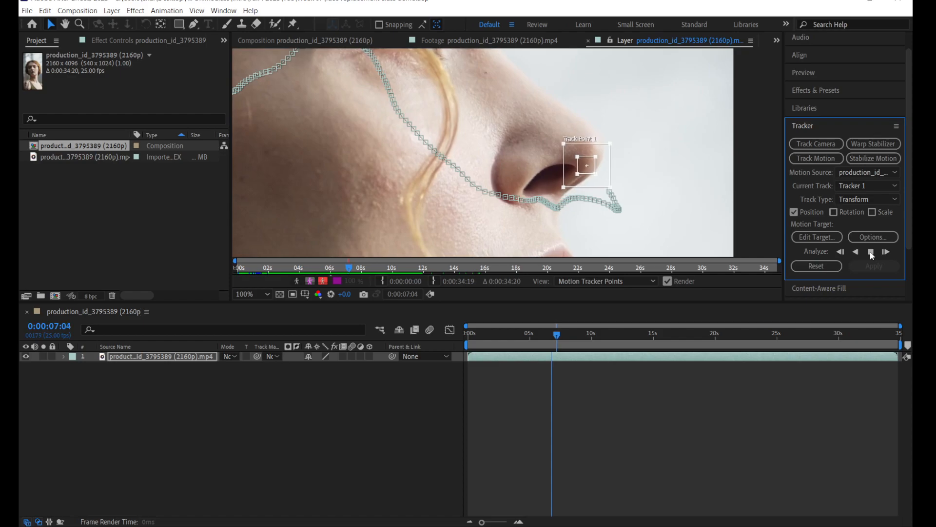
click(871, 252)
drag(704, 149, 716, 209)
click(871, 252)
drag(628, 146, 664, 197)
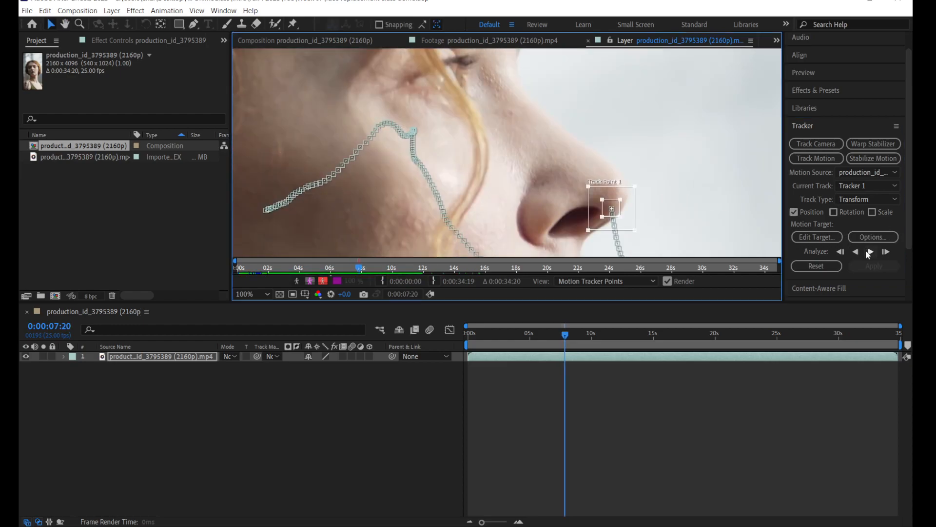
Step: Resume the forward analysis from 0:00:07:20 with short checks and stop it at 0:00:09:00
click(870, 252)
drag(665, 169, 688, 209)
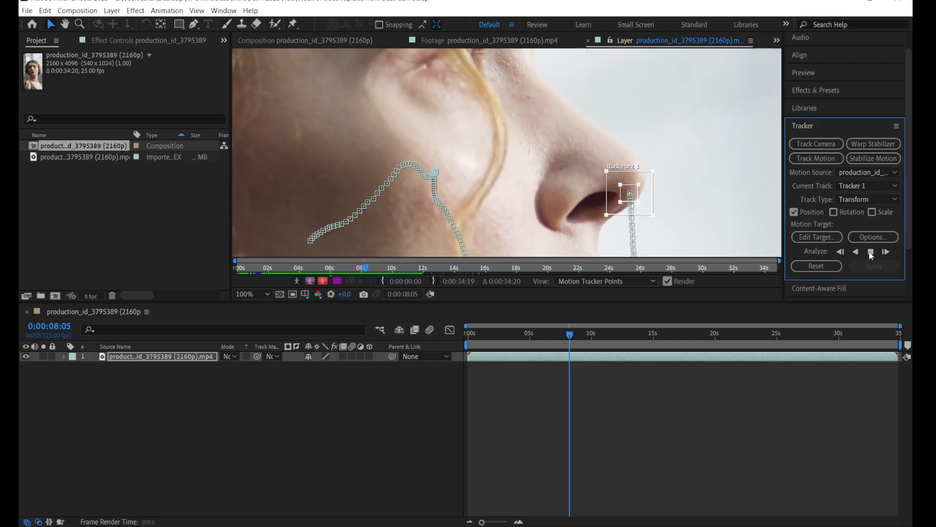
click(871, 252)
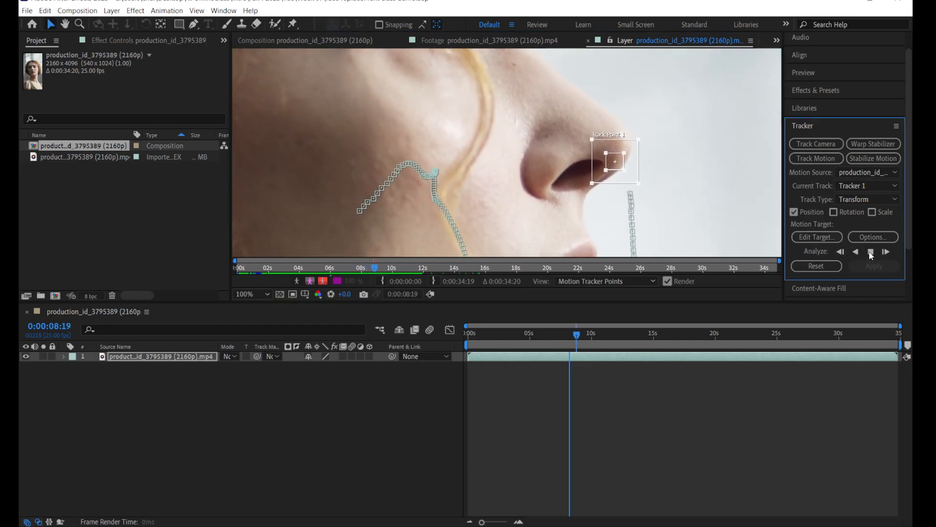
click(871, 253)
drag(683, 190, 697, 201)
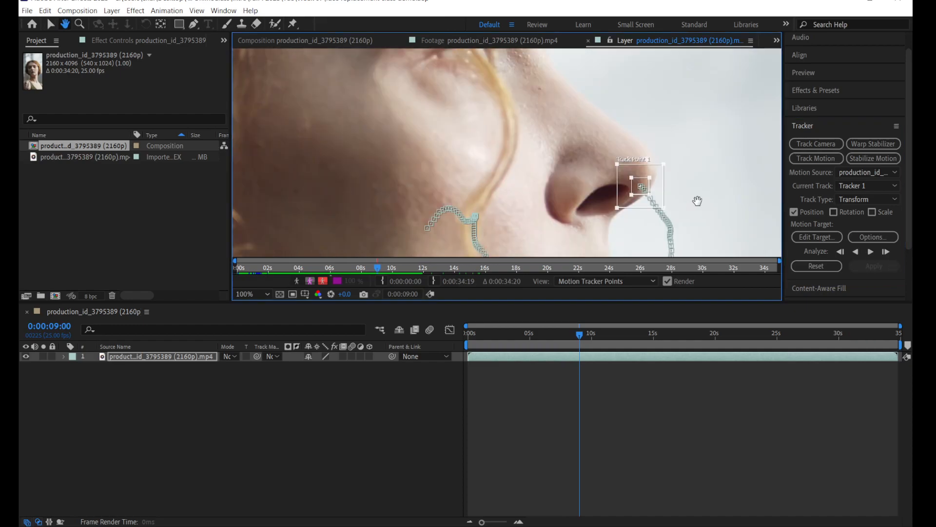
Step: Analyze the final stretch forward from 0:00:09:00, stop at 0:00:10:00, and return to the Selection tool
click(871, 251)
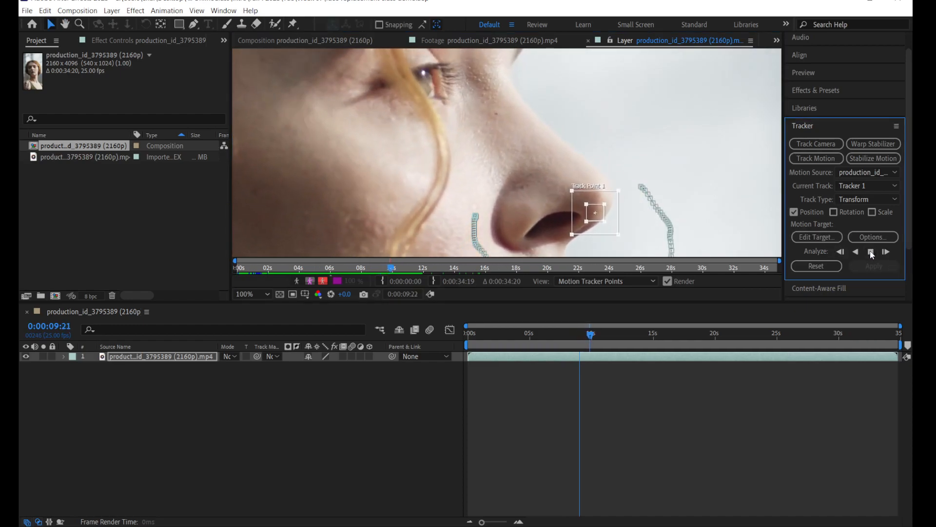
click(871, 252)
drag(675, 236, 634, 174)
key(v)
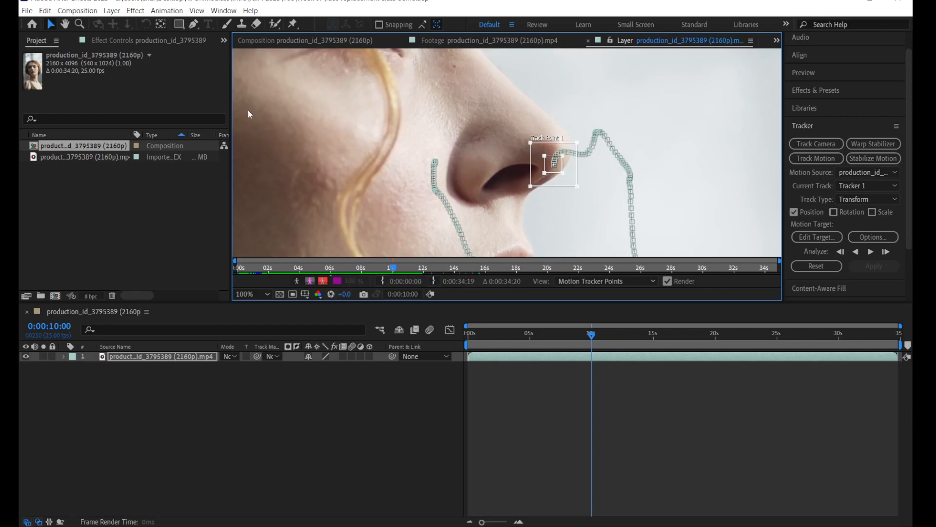
Step: Create a black 2160 x 4096 px solid layer named Plate
click(111, 11)
mouse_move(128, 23)
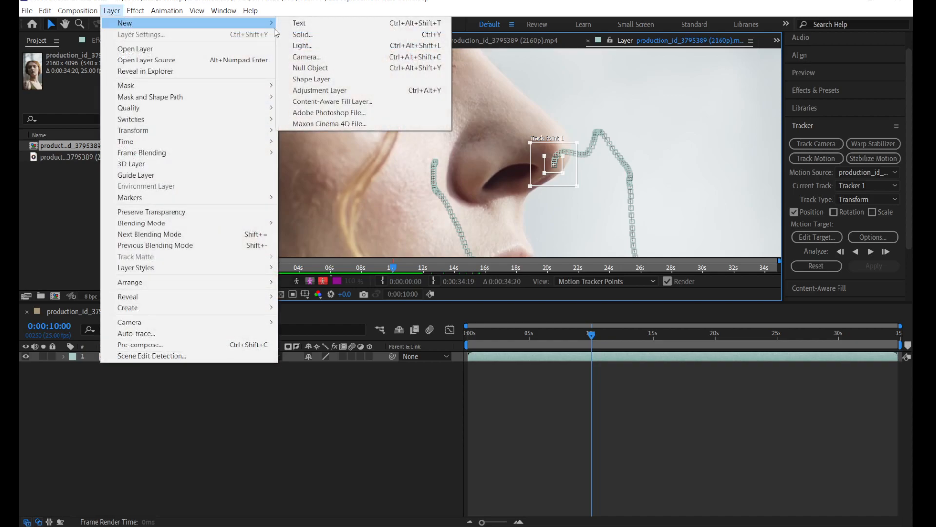
click(344, 37)
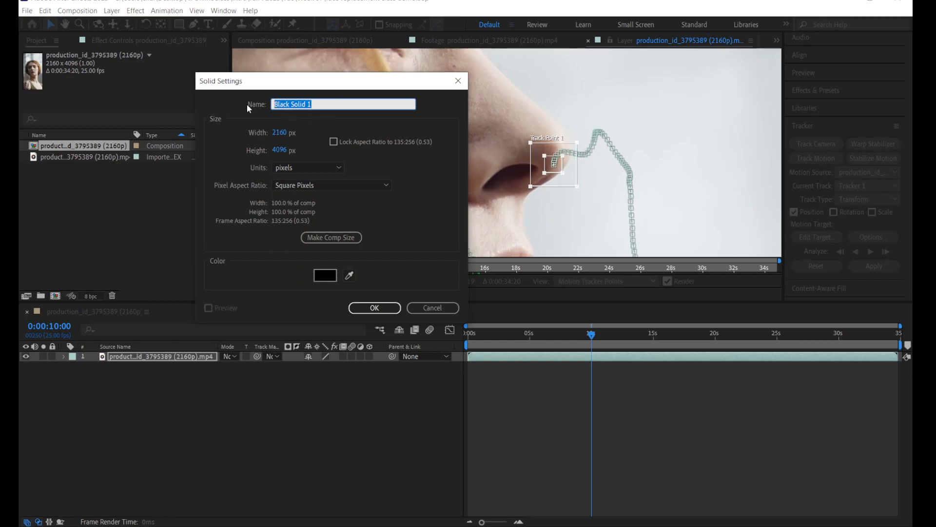
text(Plate)
key(Return)
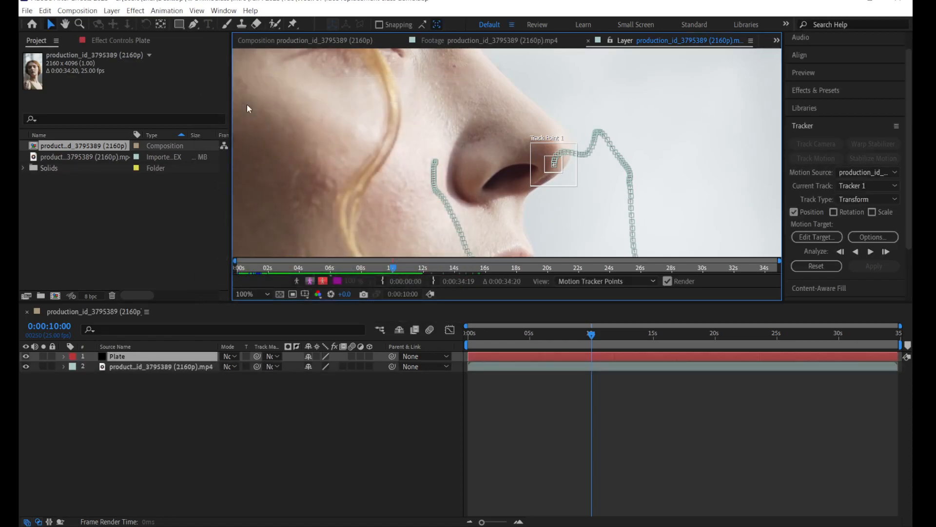
Step: Add a null object to the composition and rename it Controller
click(111, 10)
mouse_move(126, 25)
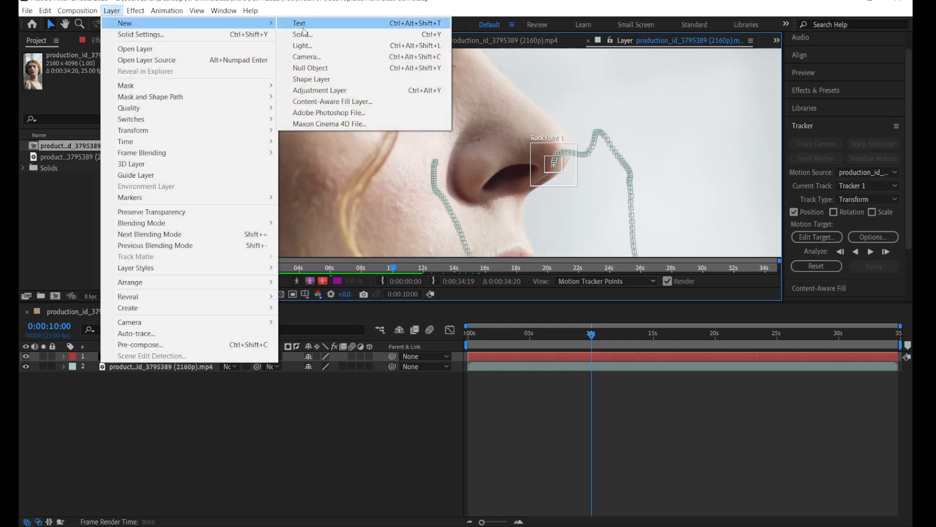
click(329, 68)
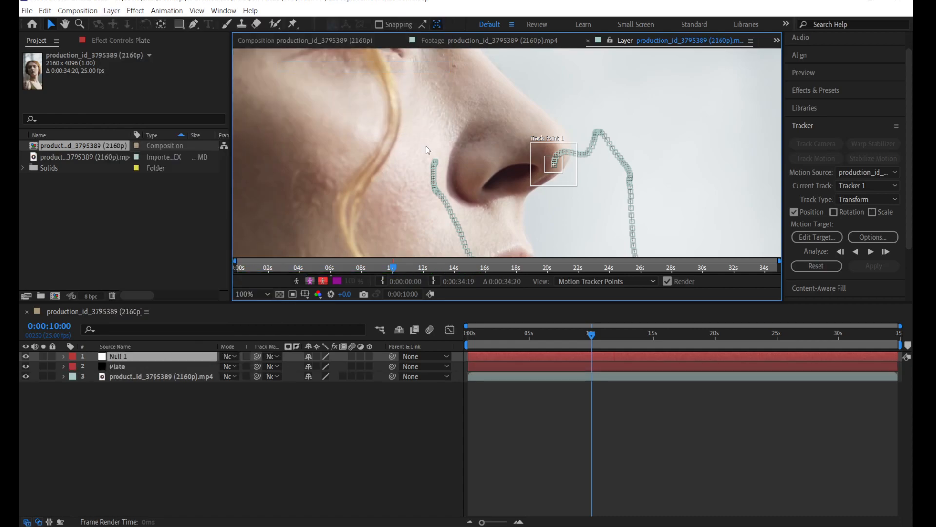
right_click(121, 358)
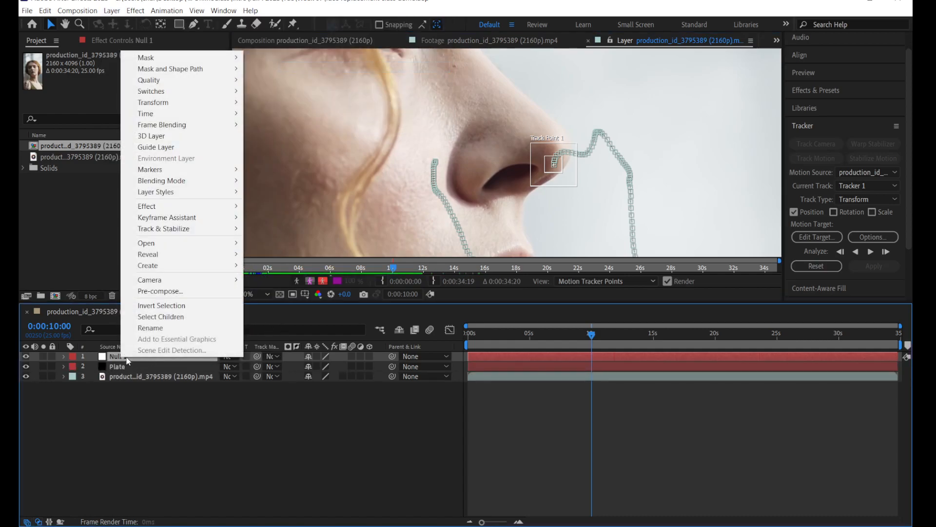
click(157, 329)
text(Controller)
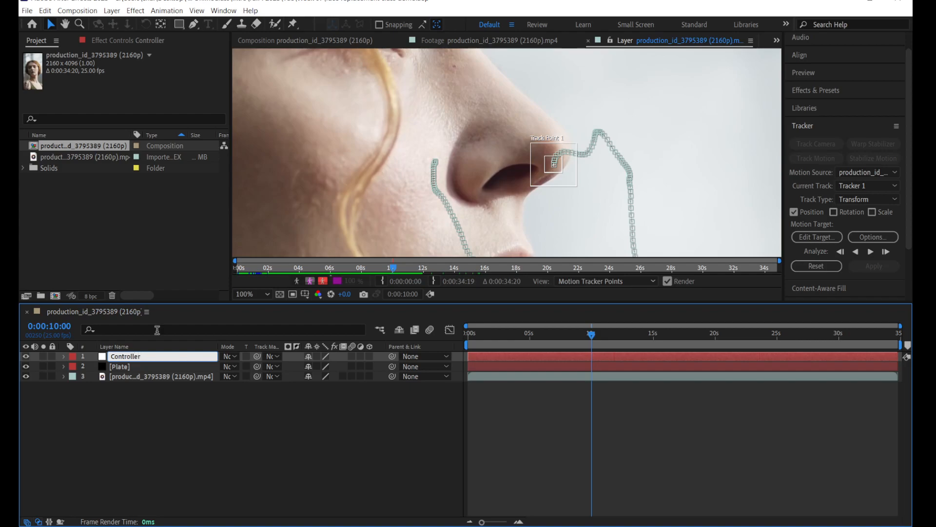
key(Return)
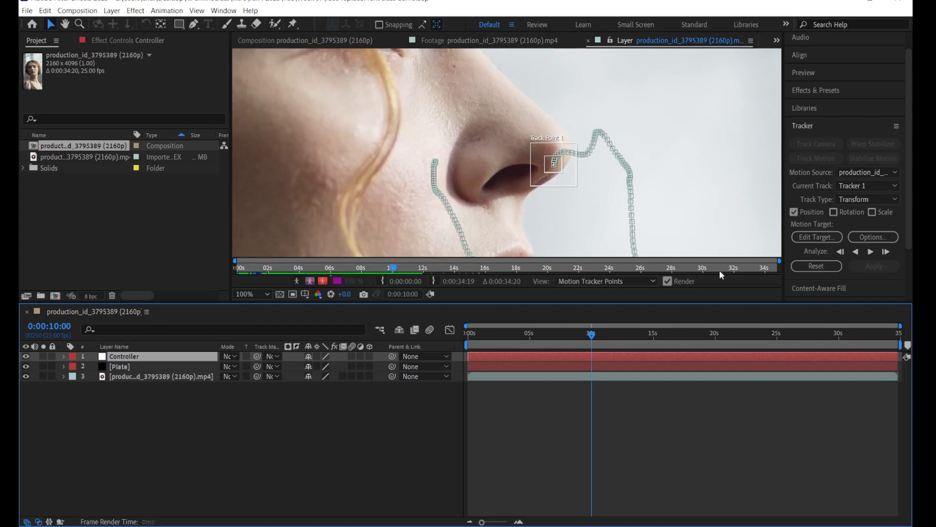
Step: Set the tracker's motion target to the Controller layer
drag(908, 176, 908, 178)
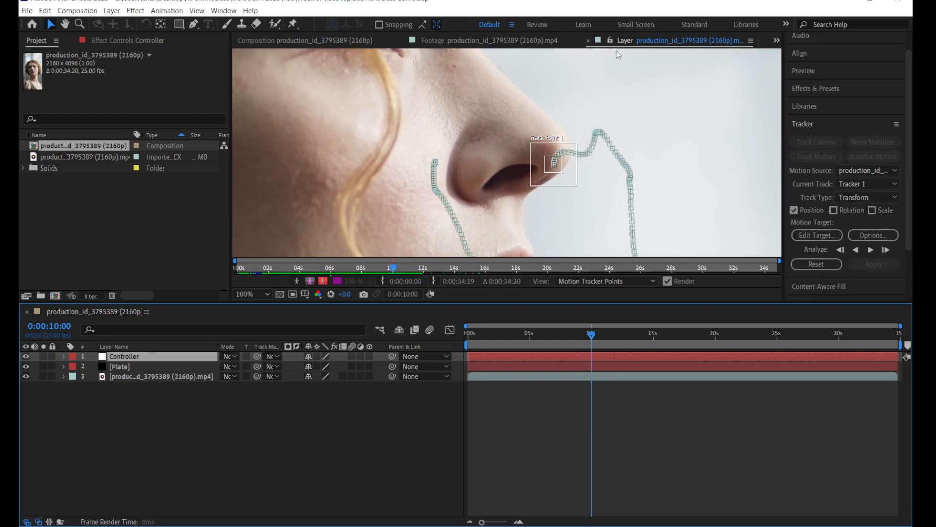
click(815, 235)
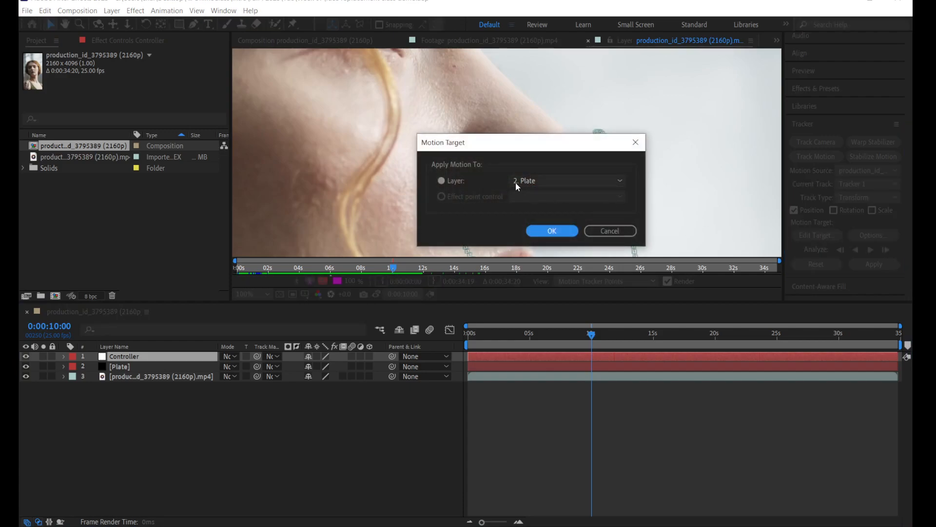
click(525, 181)
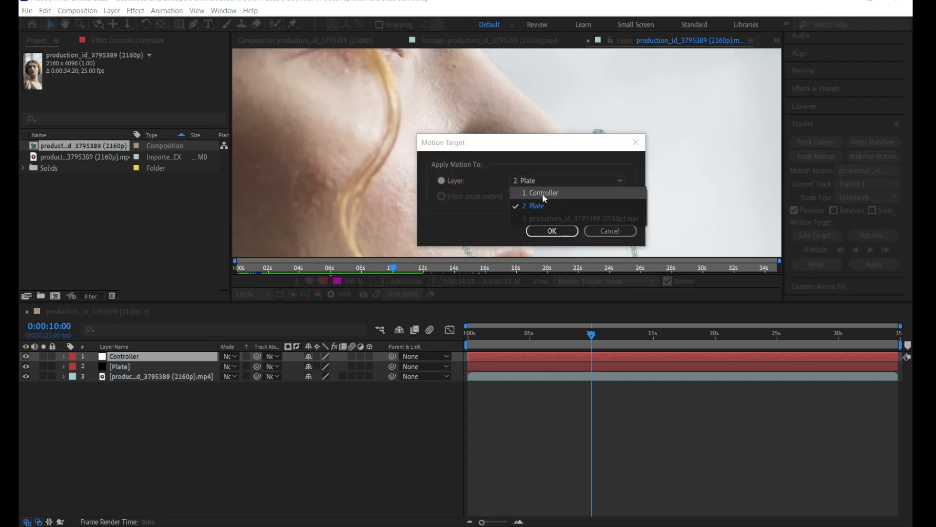
click(543, 194)
click(550, 233)
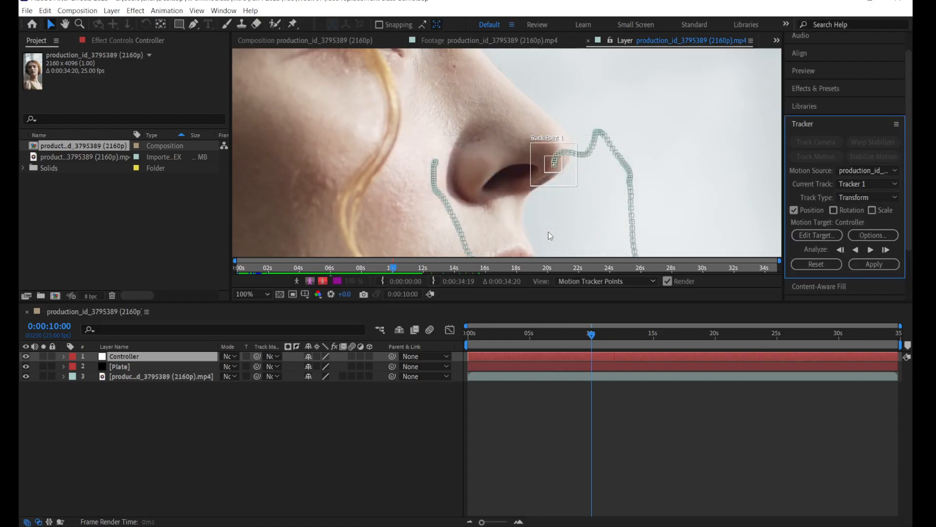
Step: Apply the tracked motion to the Controller null in both X and Y dimensions
click(888, 265)
click(517, 210)
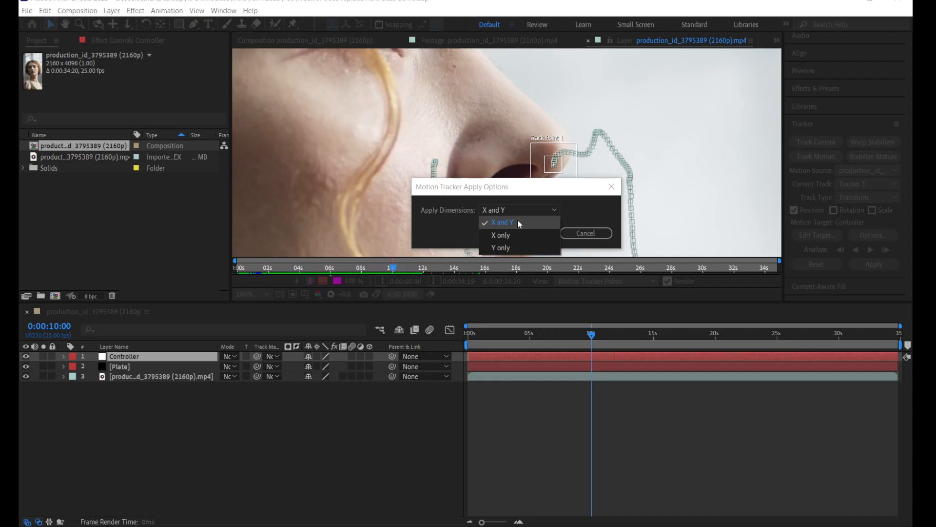
click(518, 223)
click(522, 233)
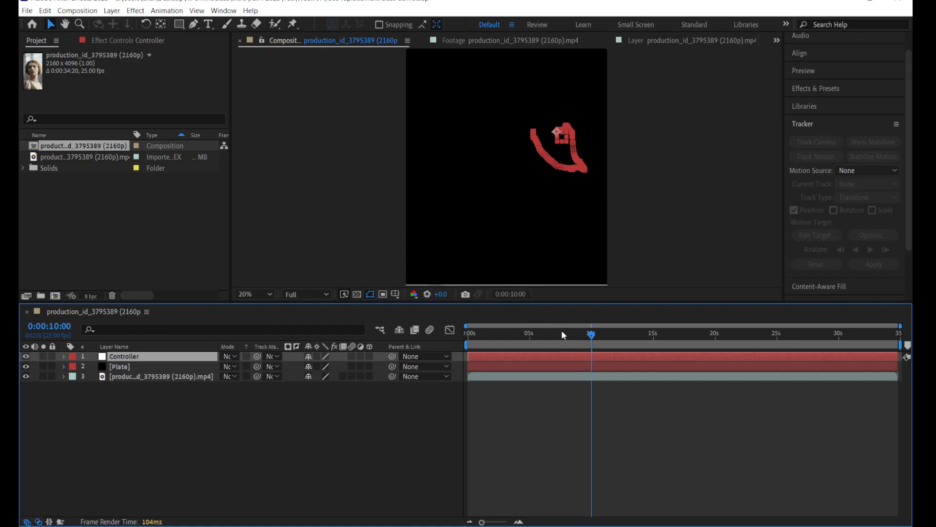
Step: Return the composition to 0:00:00:00 and deselect the Controller layer
drag(584, 334, 452, 354)
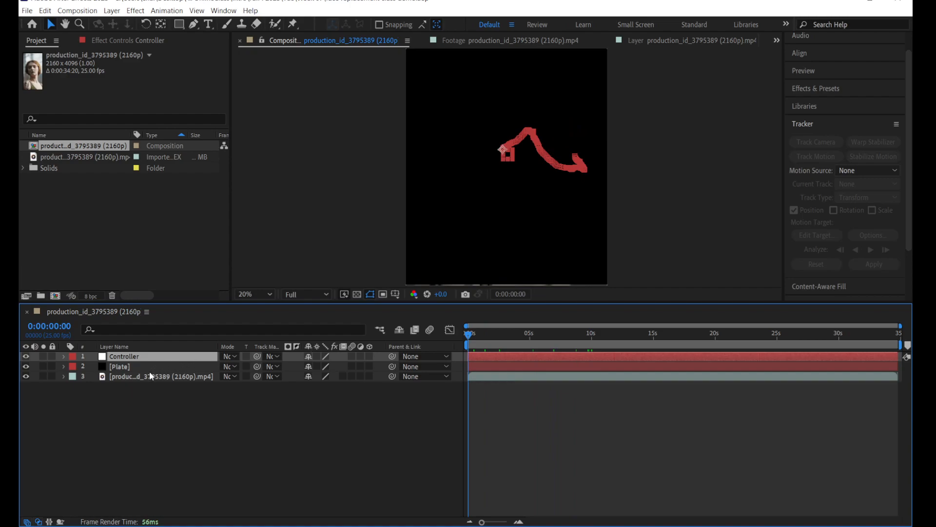
scroll(442, 239, down, 2)
click(507, 271)
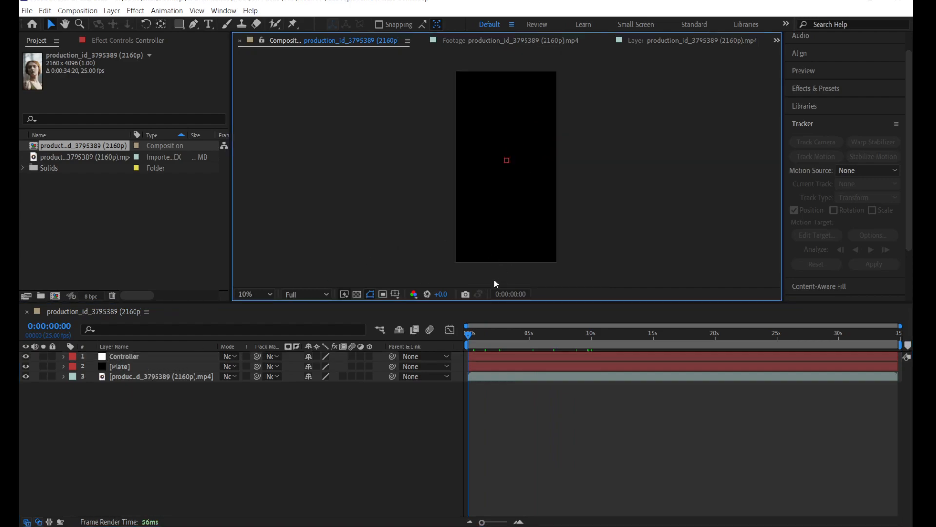
Step: Hide the Plate layer so the woman's footage shows in the composition
click(136, 375)
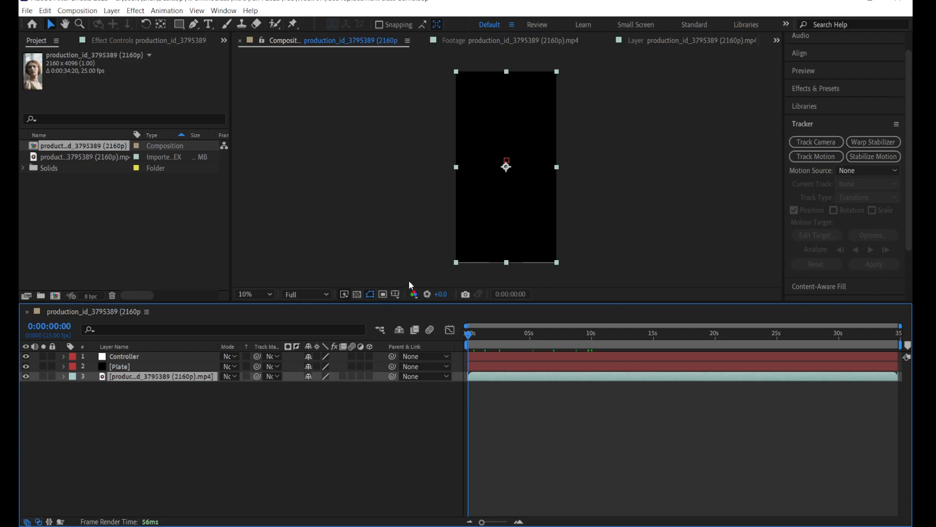
click(135, 370)
mouse_move(133, 366)
mouse_down()
mouse_move(131, 385)
mouse_move(121, 363)
mouse_up()
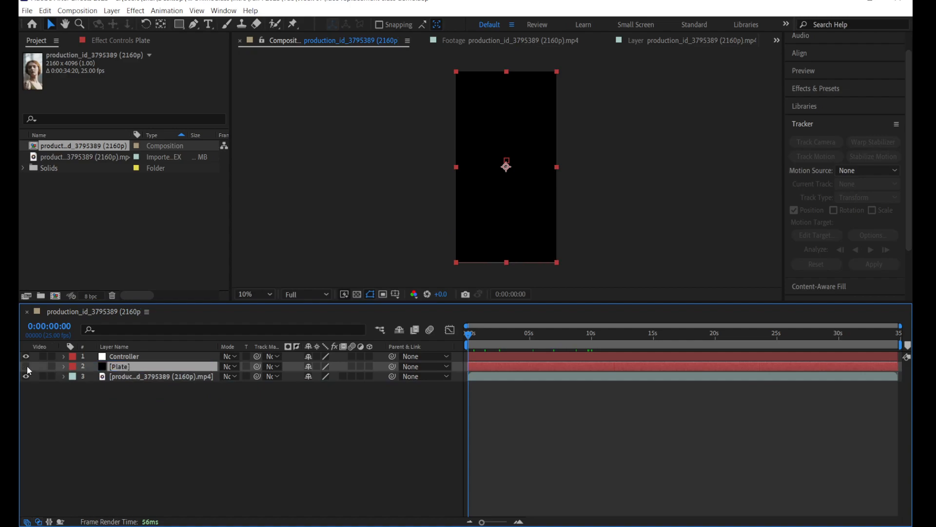
click(27, 368)
scroll(424, 254, up, 1)
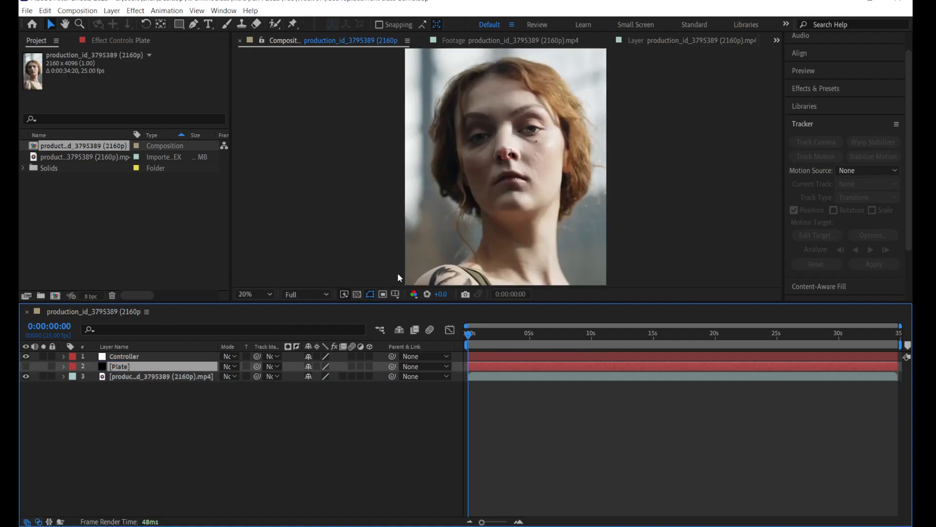
Step: Reveal the Controller layer's Position keyframes and scrub the composition to 0:00:03:20 to check the tracked null
click(132, 356)
key(p)
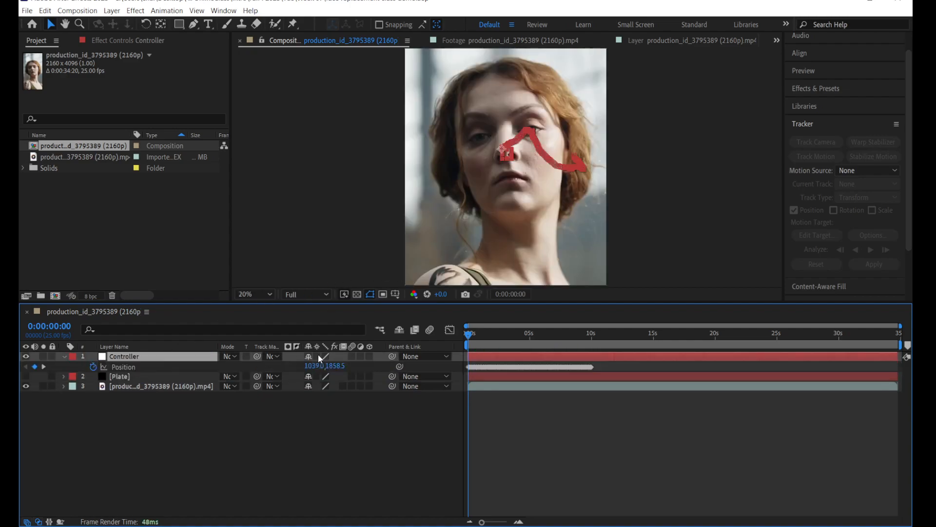
drag(469, 335, 516, 337)
scroll(531, 157, up, 2)
scroll(516, 242, down, 2)
scroll(515, 242, down, 2)
Step: Make the Plate layer visible again and move it above the Controller layer in the layer stack
click(122, 378)
click(26, 376)
drag(119, 376, 119, 359)
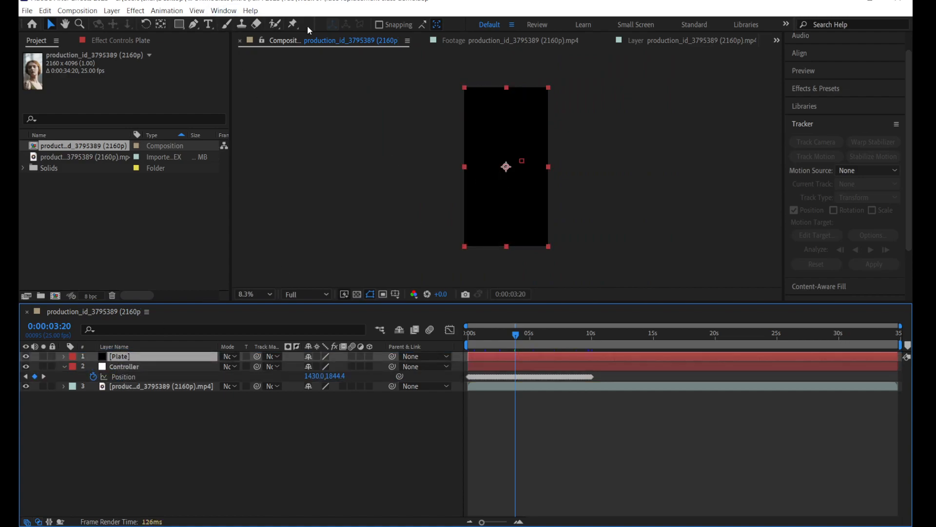
Step: Resize the Plate solid to a smaller upright rectangle and position it over the woman's face
drag(465, 87, 476, 124)
key(period)
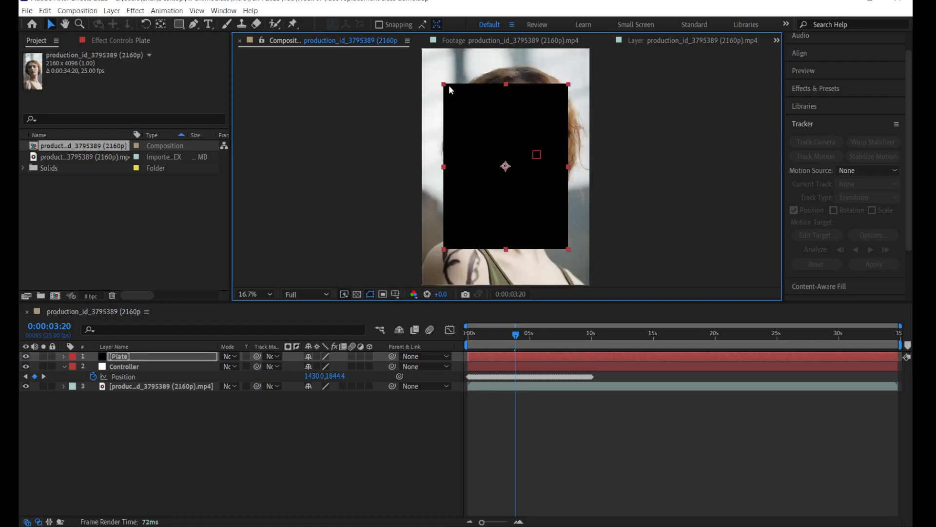
drag(444, 86, 452, 114)
drag(475, 158, 493, 138)
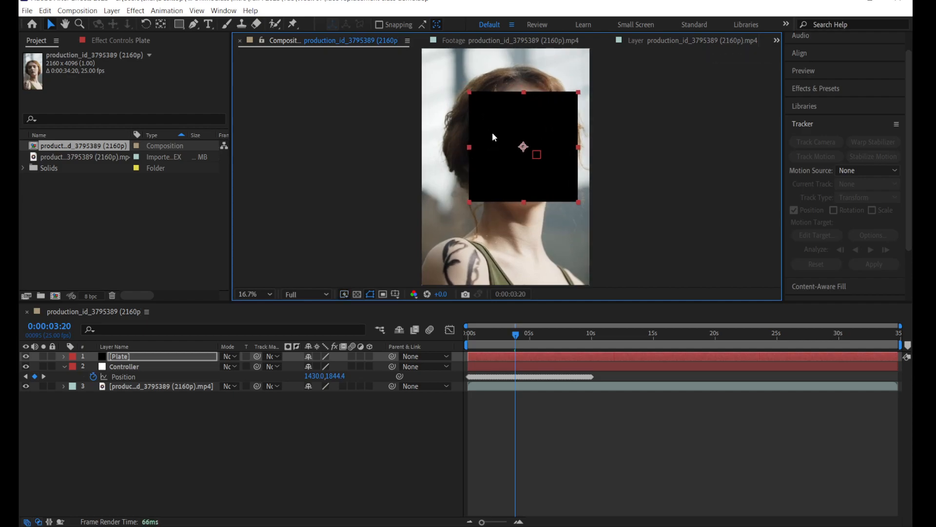
drag(467, 92, 469, 80)
drag(490, 122, 485, 117)
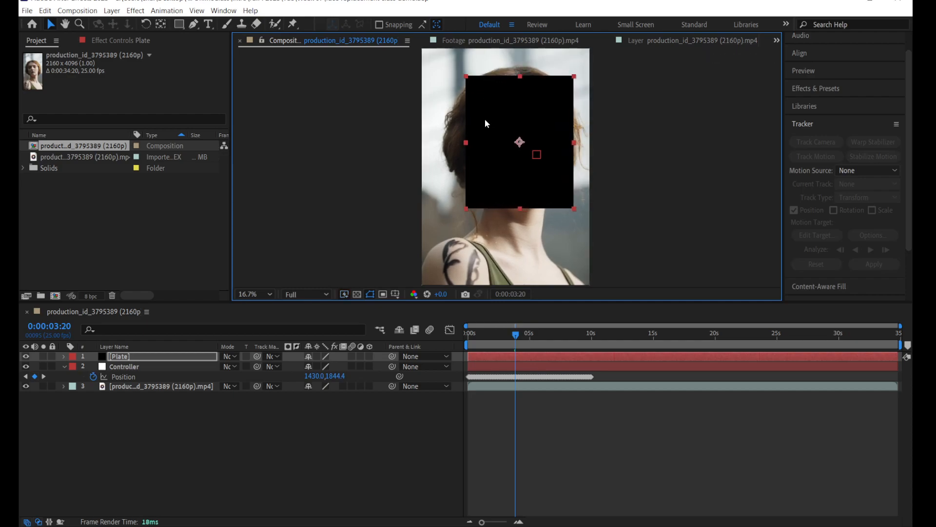
Step: Pre-compose the Plate layer as Plate Comp 1, leaving all attributes in the current composition
right_click(126, 358)
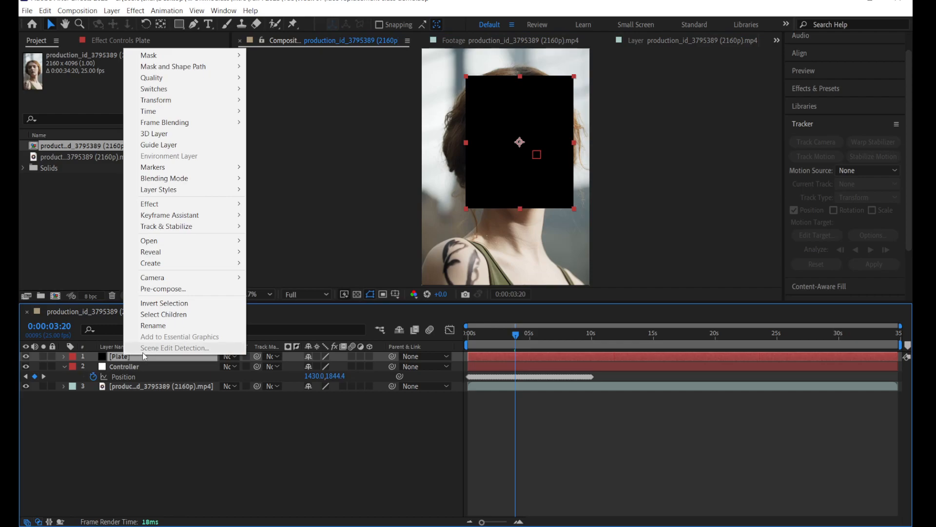
click(171, 289)
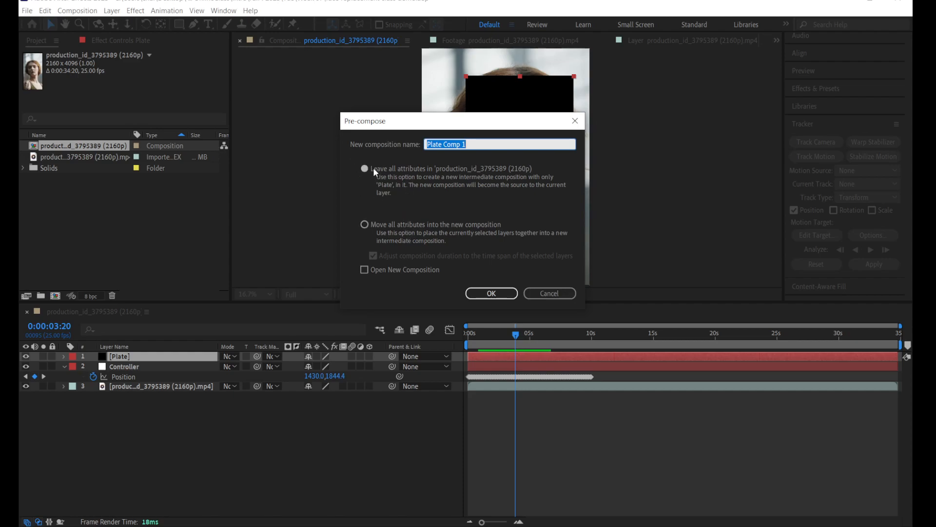
click(485, 291)
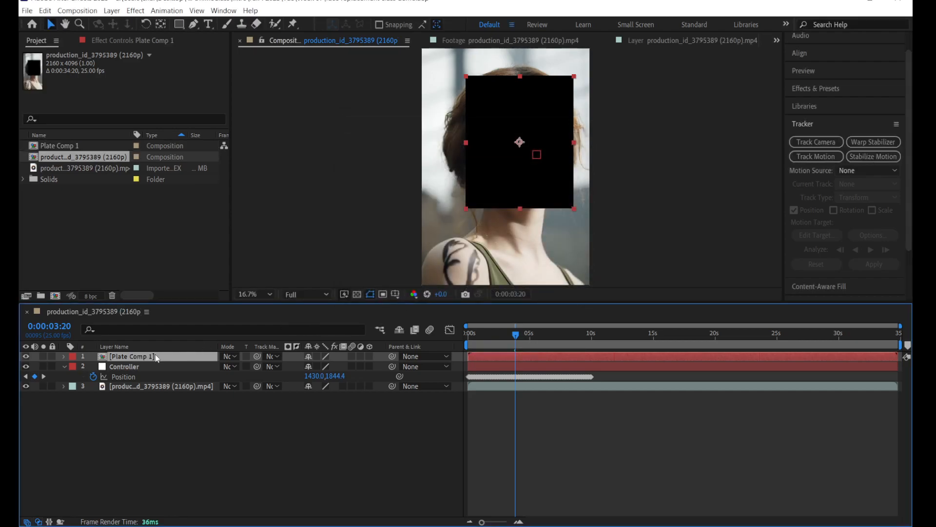
Step: Open the Plate Comp 1 composition and add the eight imported portrait images as layers above the Plate solid
double_click(155, 354)
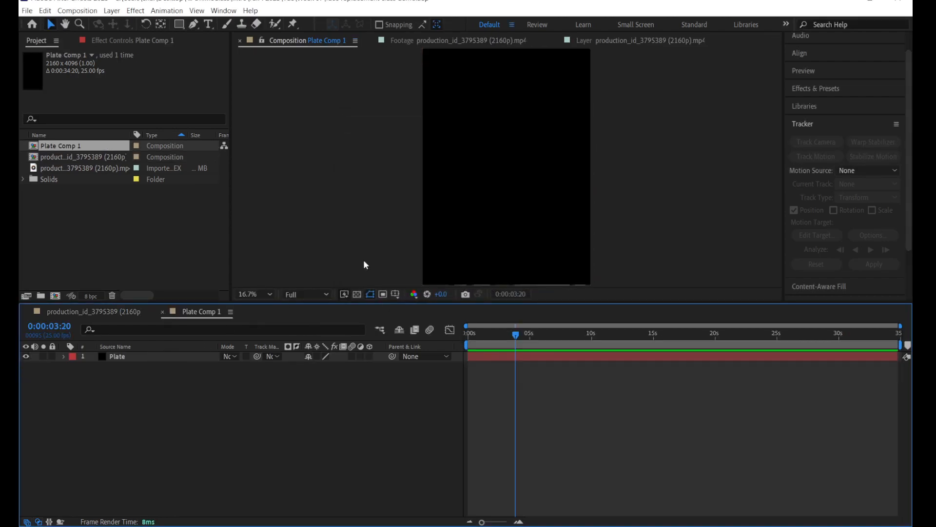
click(165, 355)
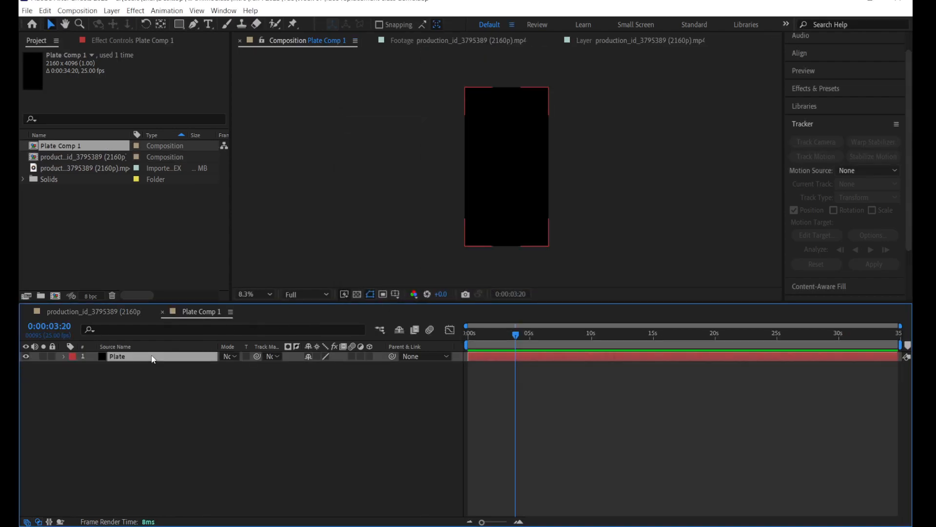
click(129, 316)
click(201, 313)
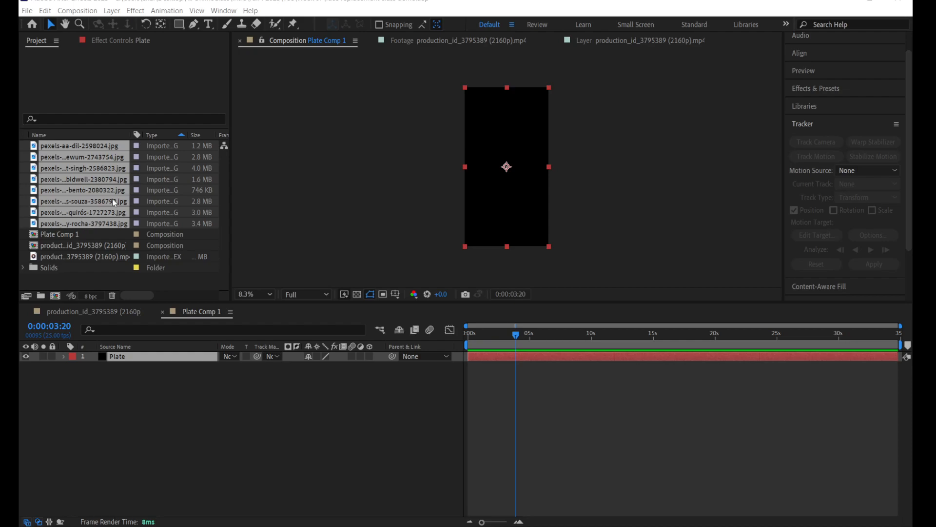
drag(87, 191, 136, 355)
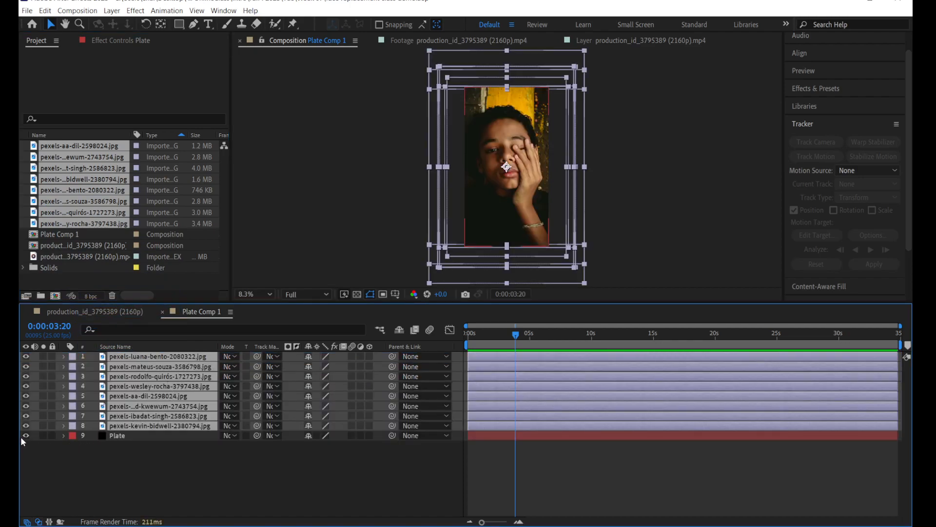
click(180, 467)
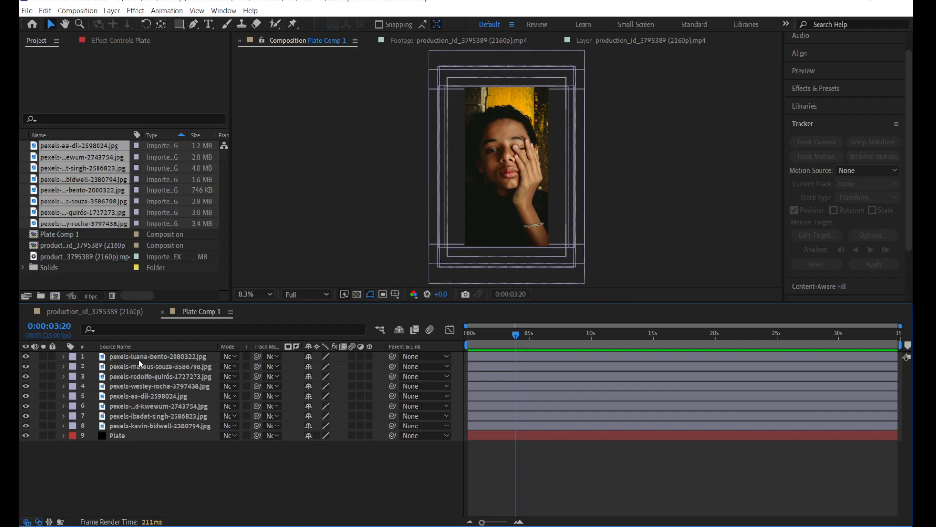
Step: Hide portrait layers 2 through 8 and move the topmost portrait slightly down in the frame
scroll(500, 162, up, 1)
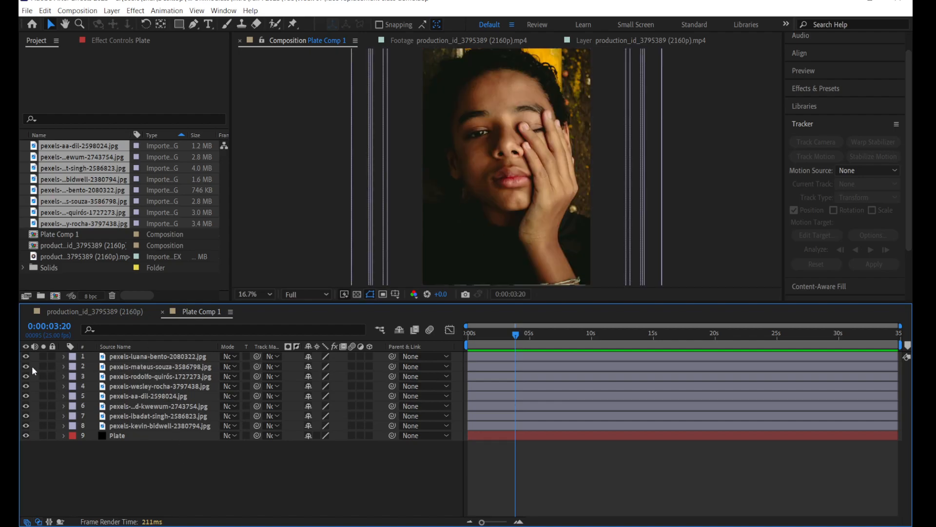
drag(28, 369, 25, 424)
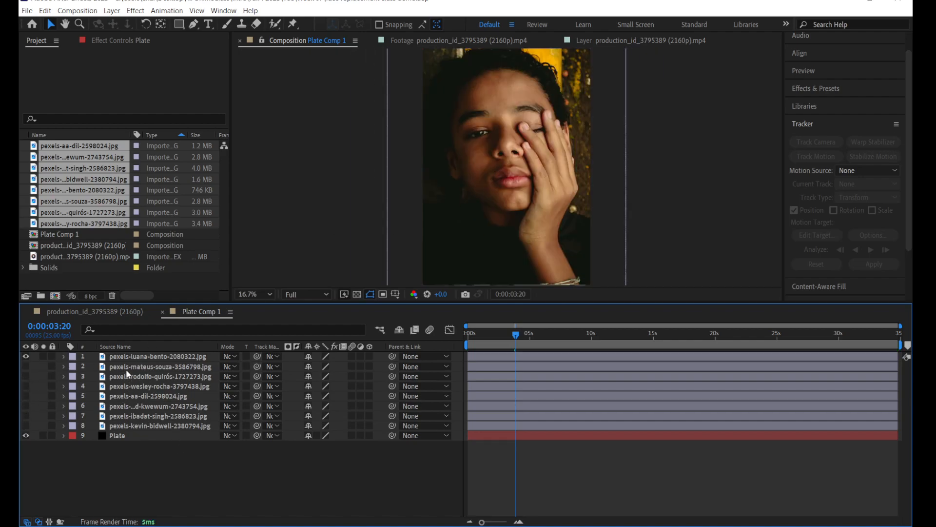
click(126, 356)
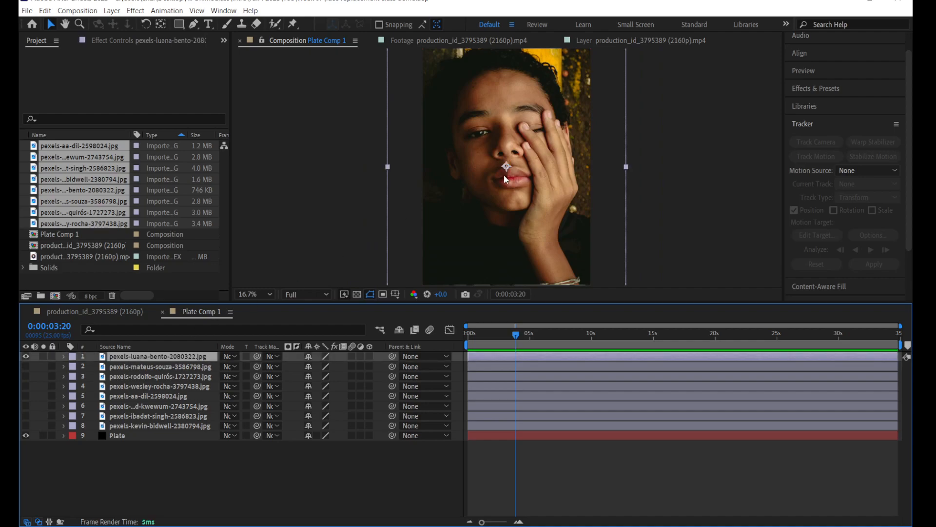
scroll(520, 159, up, 1)
scroll(519, 159, down, 1)
drag(538, 130, 538, 160)
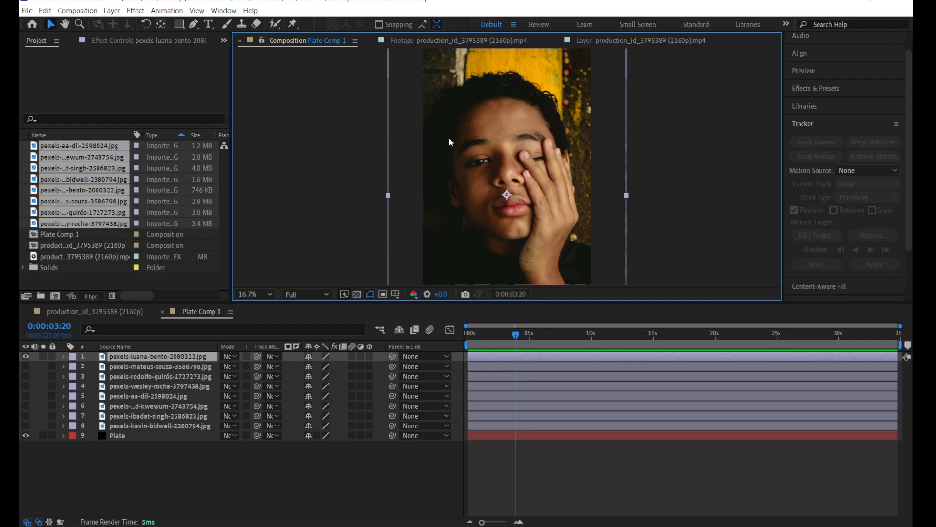
click(127, 367)
click(129, 377)
click(134, 396)
click(136, 416)
Step: Draw a closed Pen mask on the top portrait around the uncovered half of the face, from forehead past eye and lips to chin
click(133, 357)
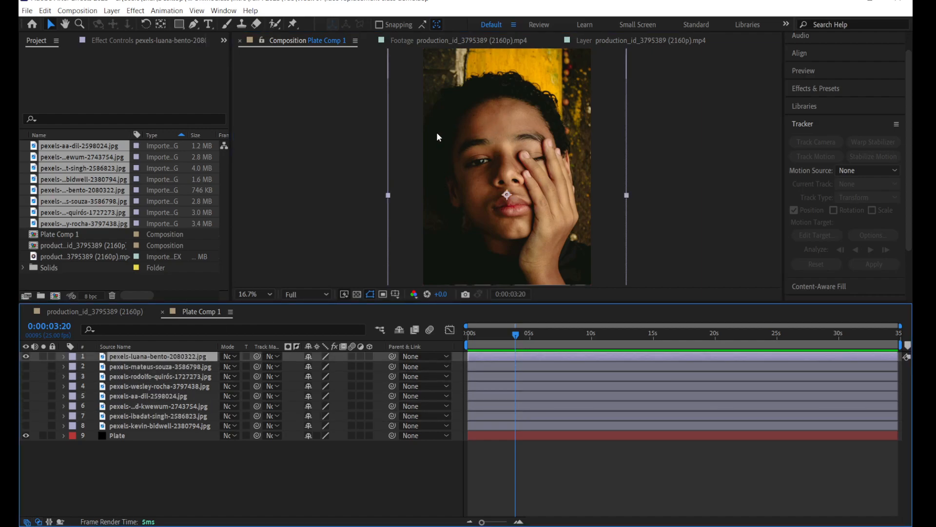
click(194, 25)
click(480, 106)
click(463, 123)
click(152, 357)
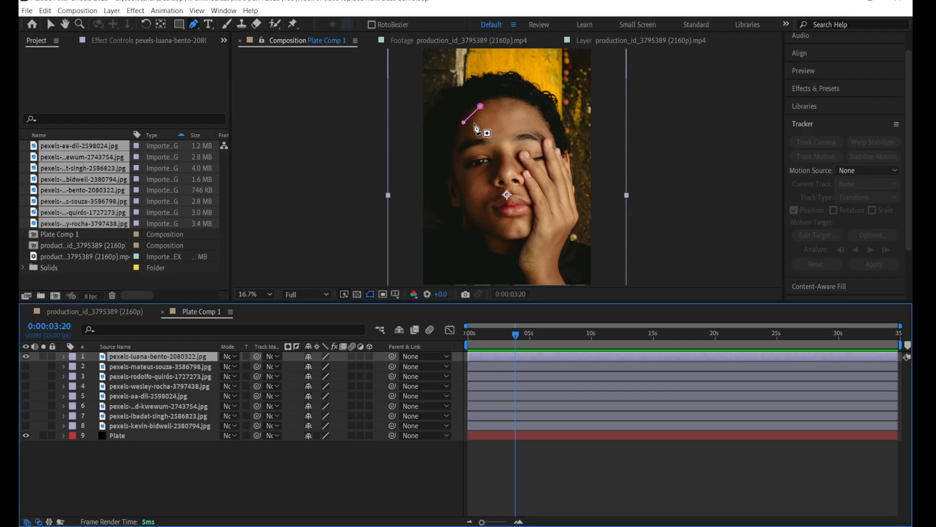
click(455, 157)
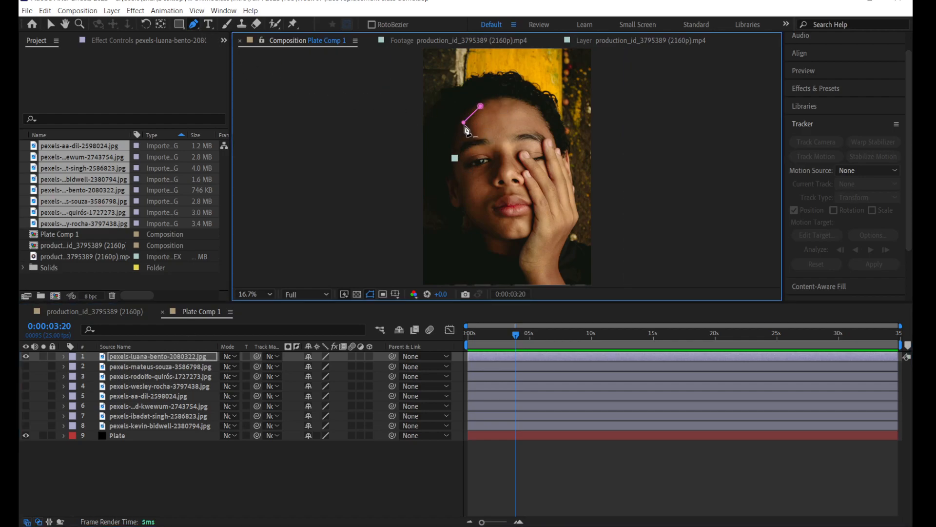
click(449, 170)
click(461, 205)
click(481, 227)
click(501, 237)
click(522, 238)
click(530, 212)
click(517, 194)
click(506, 192)
click(495, 184)
click(502, 168)
click(501, 152)
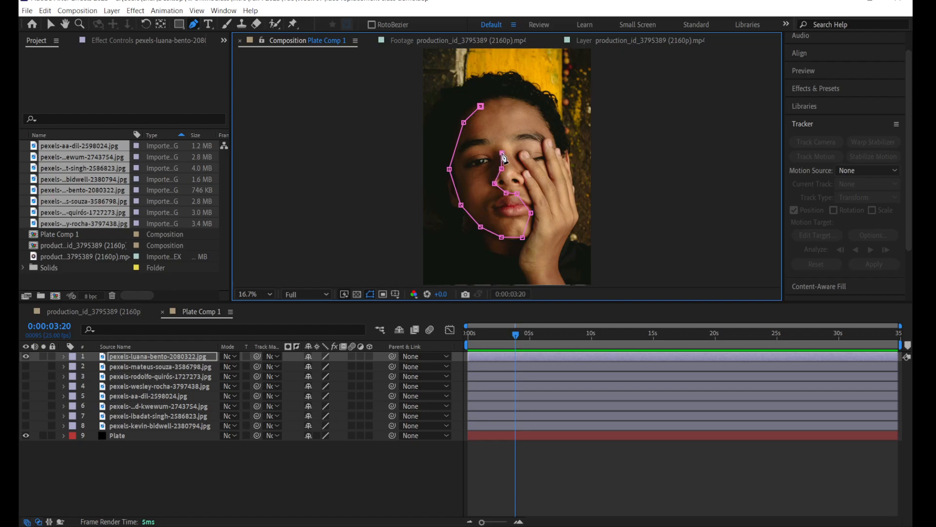
click(481, 106)
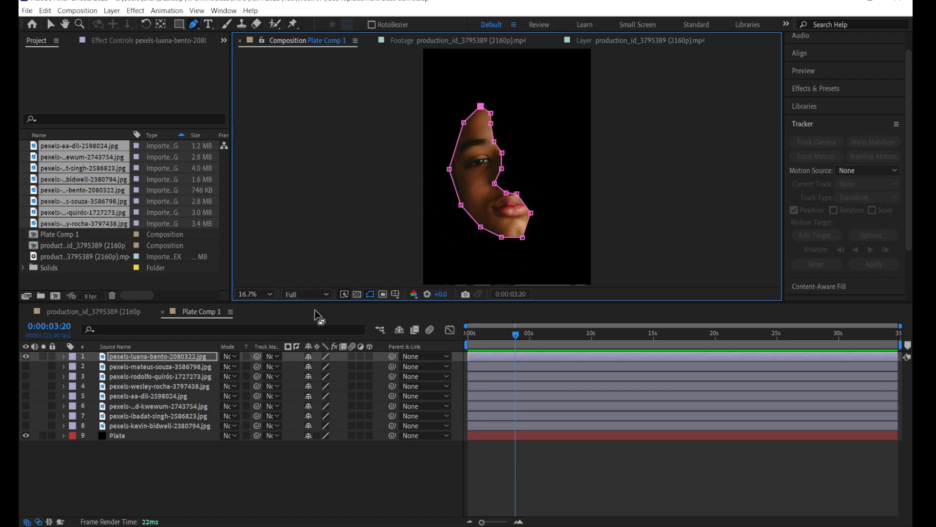
click(150, 478)
Step: Show the second portrait layer and move it up so its face lines up with the masked top portrait
click(112, 356)
click(105, 366)
click(26, 366)
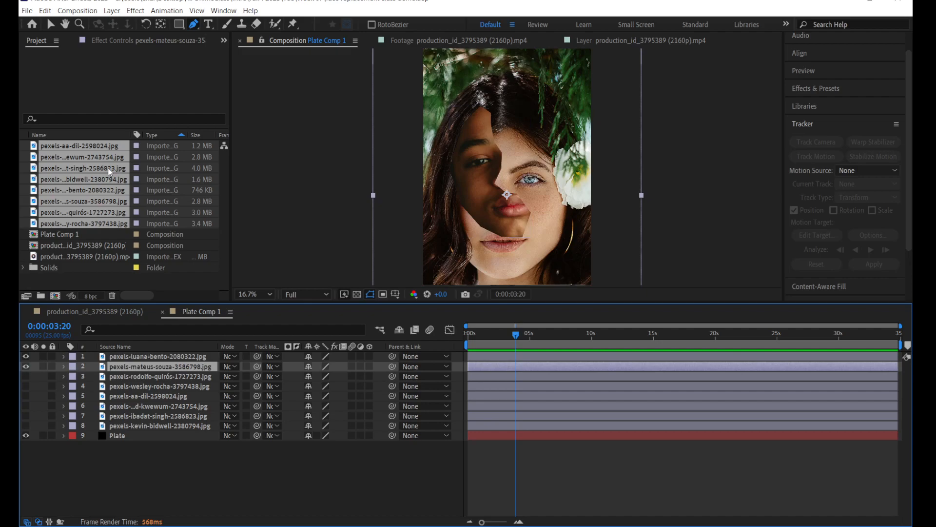
click(49, 27)
drag(573, 190, 568, 163)
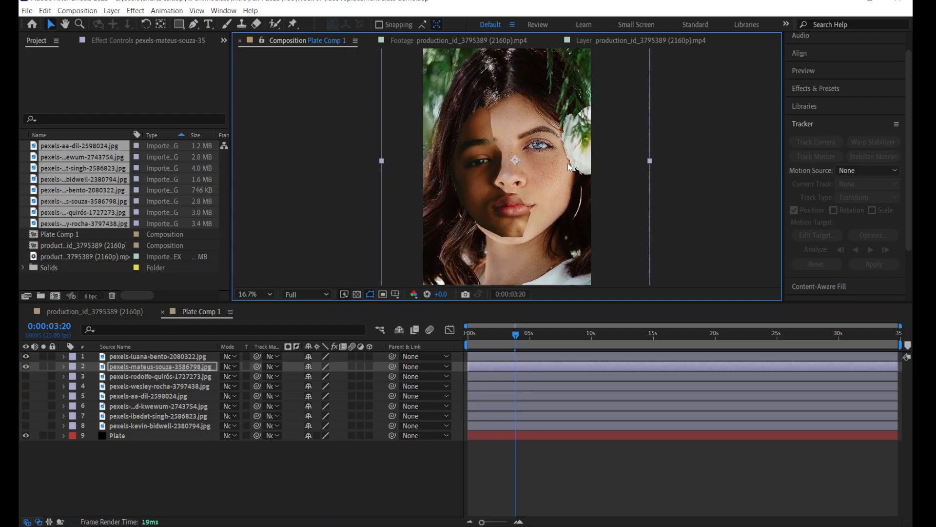
Step: Hide the top portrait and draw a closed Pen mask on the second portrait around one eye, the nose and half the mouth
click(25, 356)
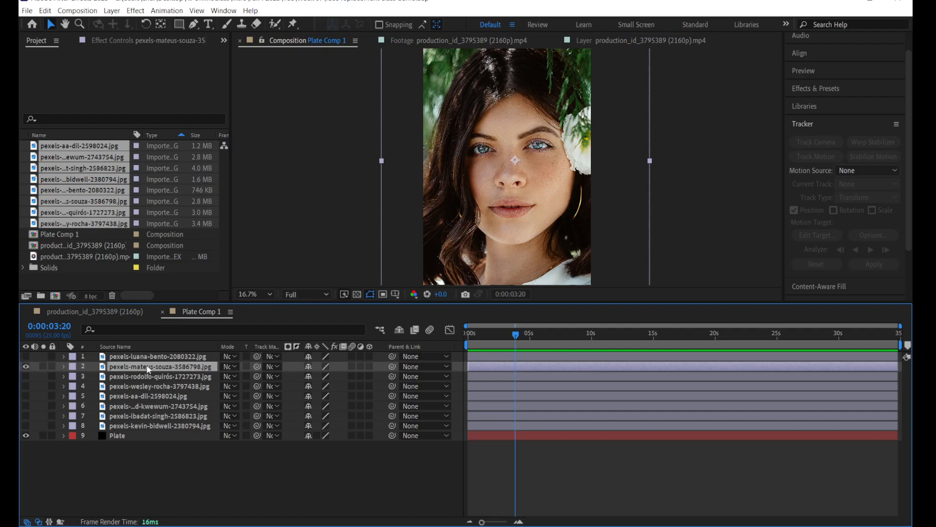
click(194, 24)
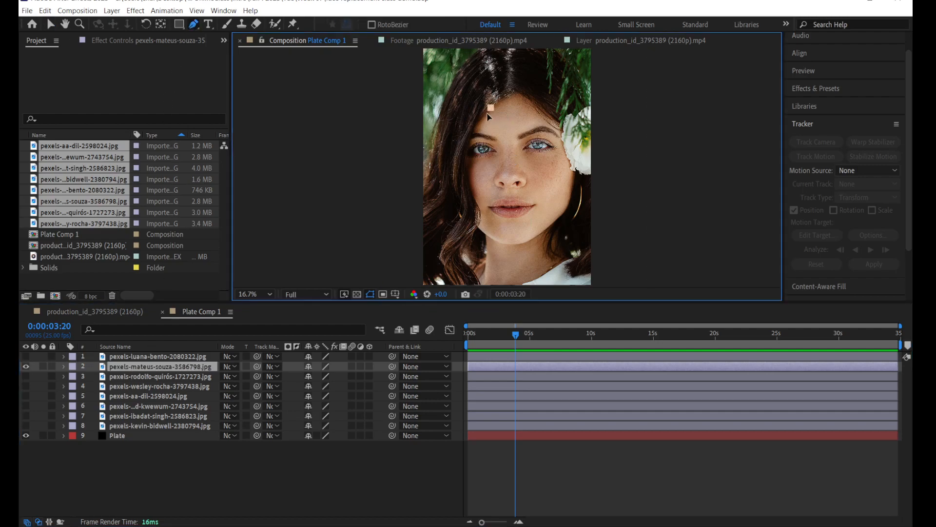
click(497, 81)
click(473, 187)
key(ctrl+z)
key(ctrl+z)
drag(482, 141, 484, 131)
click(470, 147)
click(470, 183)
click(480, 209)
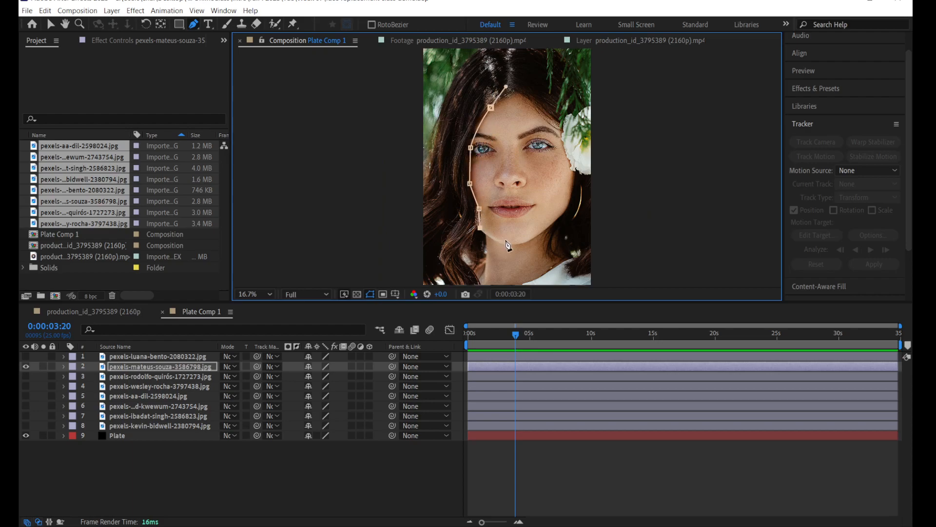
click(514, 217)
click(516, 200)
click(511, 158)
click(491, 107)
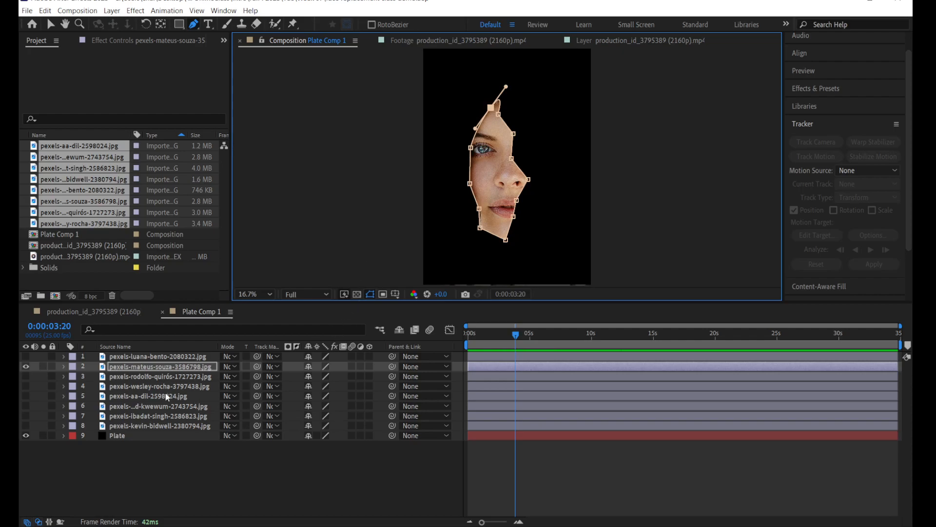
Step: Show the third portrait layer and shift it slightly up and to the right in the frame
click(148, 376)
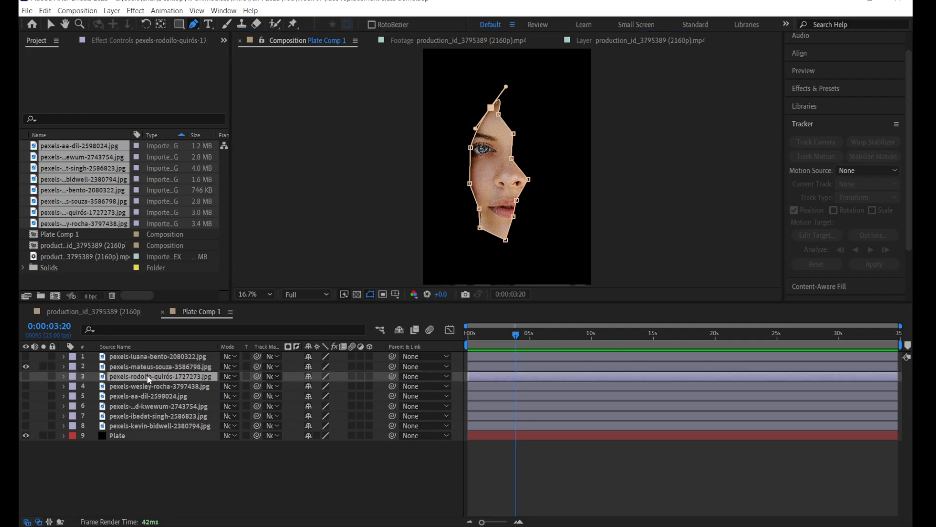
click(26, 376)
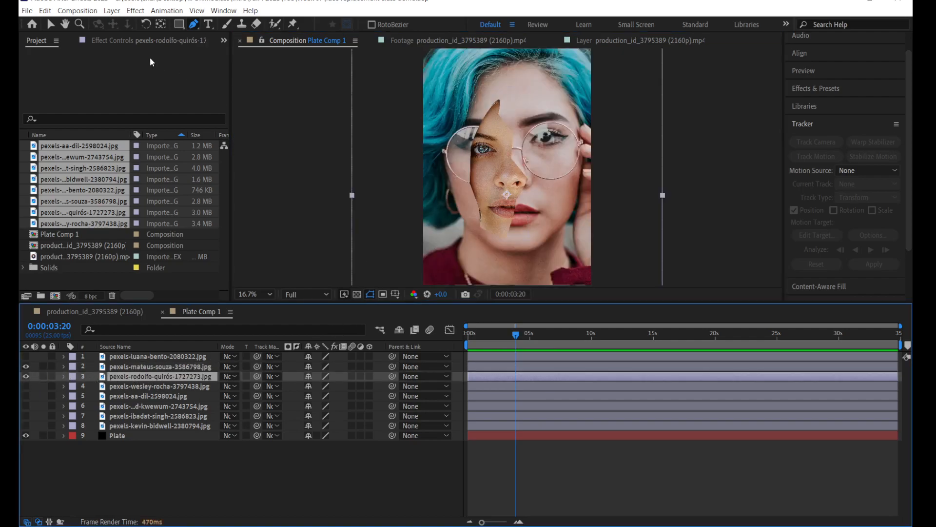
click(52, 25)
drag(575, 184, 585, 178)
Step: Scale the third portrait to 79% and move it slightly left and down so its face lines up with the second portrait's fragment
key(s)
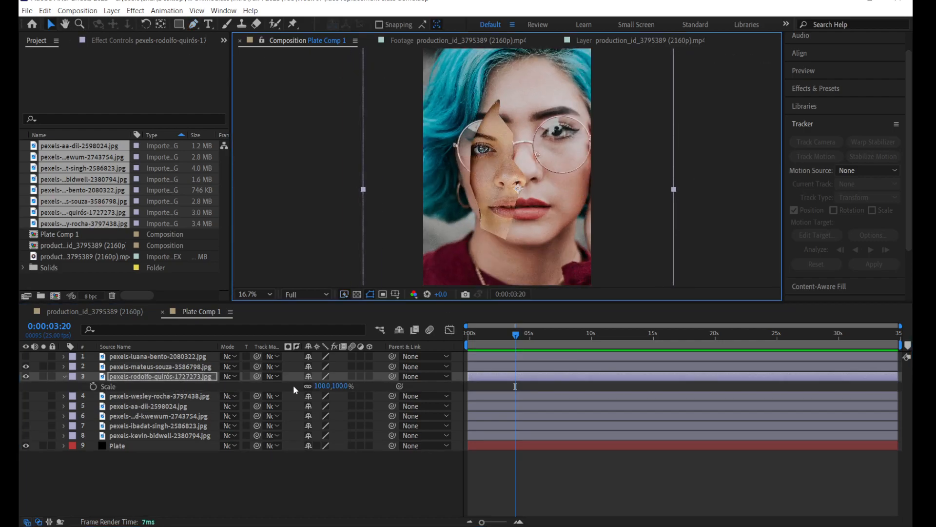
drag(319, 386, 516, 228)
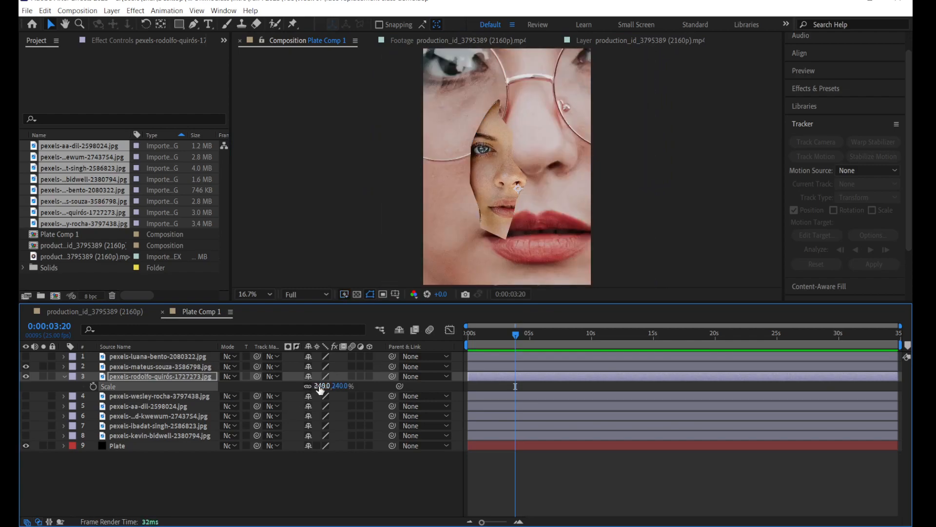
drag(318, 389, 238, 390)
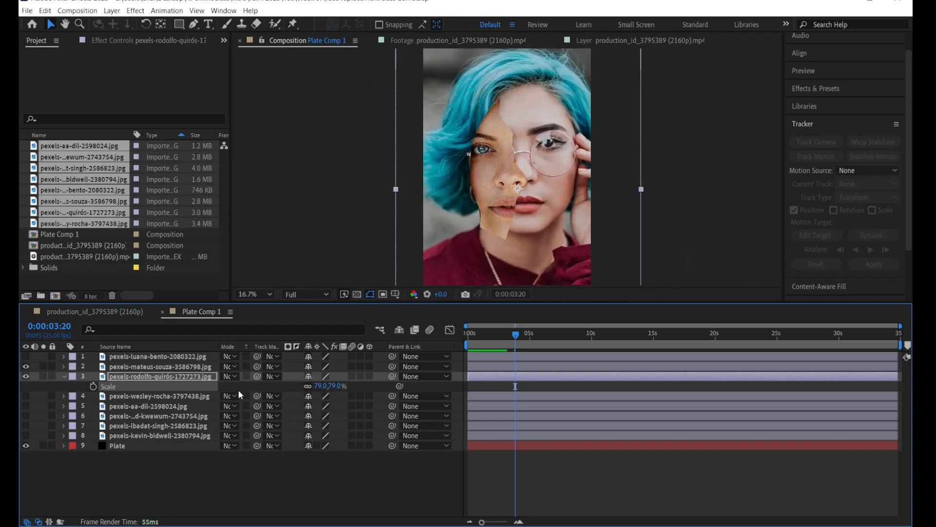
drag(571, 227, 562, 233)
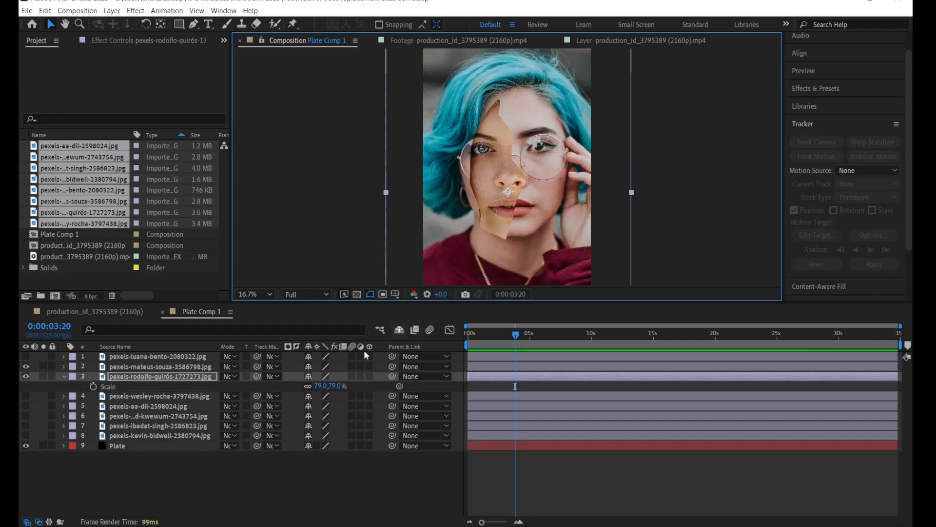
Step: Hide the second portrait and draw a closed Pen mask on the third portrait around part of the forehead, one eye, the nose, mouth and chin
click(25, 367)
click(126, 375)
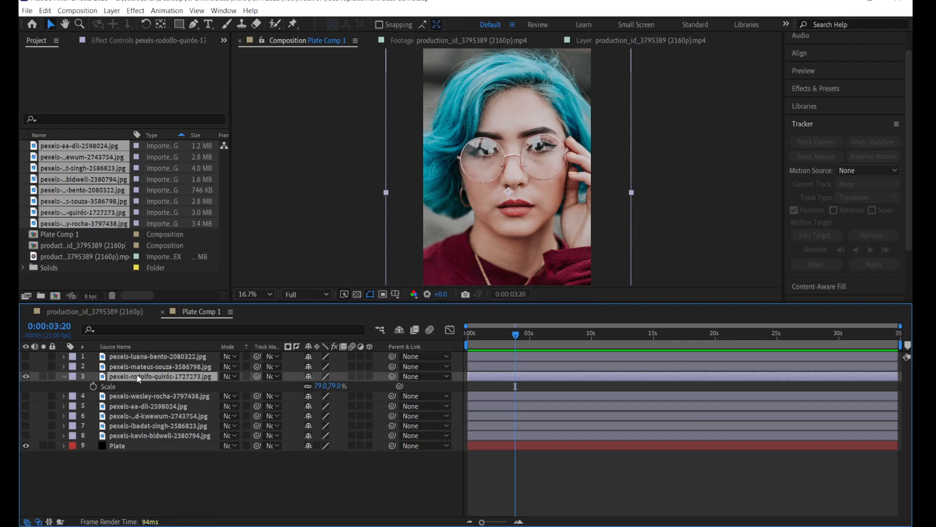
click(193, 24)
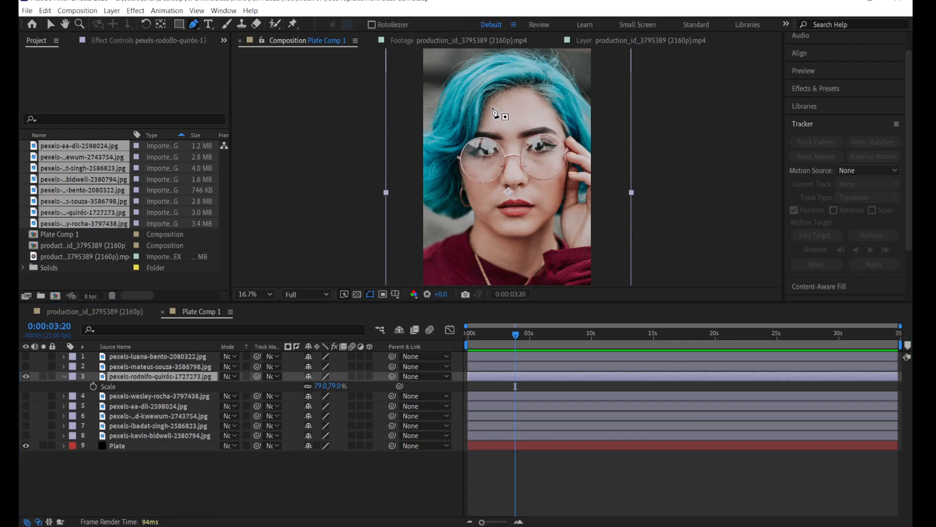
click(510, 104)
click(495, 149)
click(483, 174)
click(481, 197)
click(485, 222)
click(510, 232)
click(533, 213)
click(538, 195)
click(534, 164)
click(559, 127)
click(535, 126)
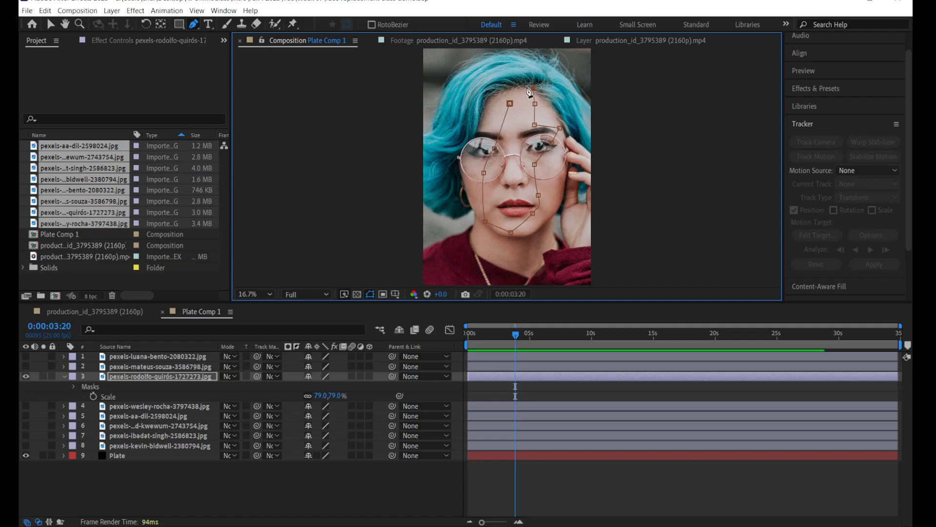
click(510, 106)
Step: Deselect the third portrait and toggle the visibility of the top three portraits to check their masked fragments
click(145, 487)
click(26, 357)
click(26, 368)
click(27, 375)
click(28, 375)
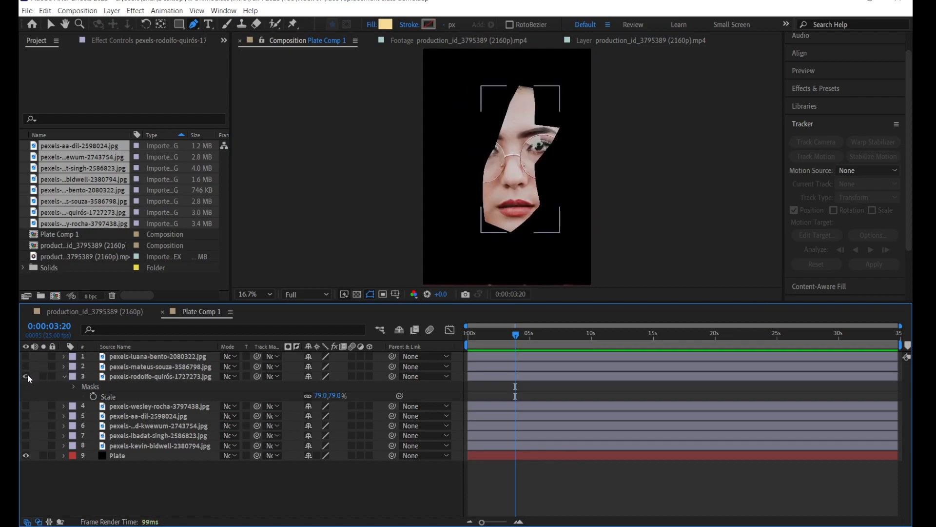
Step: Show the fourth portrait layer and move it up in the frame behind the masked third portrait
click(133, 405)
click(26, 405)
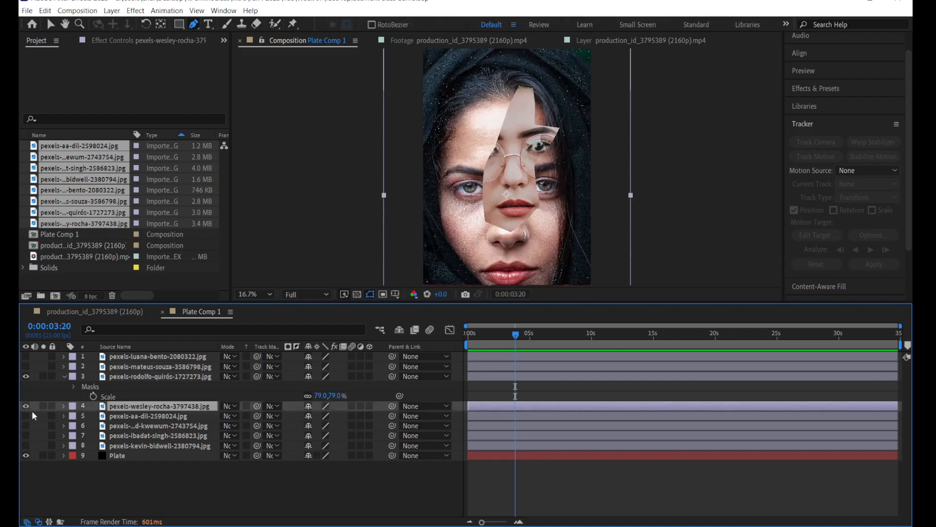
click(51, 26)
click(425, 168)
drag(421, 202, 419, 180)
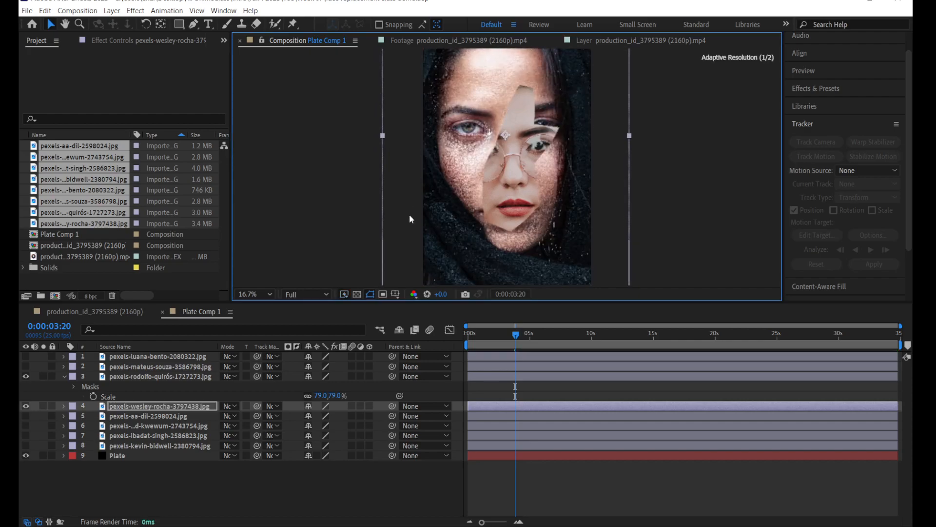
Step: Set the composition preview resolution to Quarter and scale the fourth portrait to 70%
click(319, 294)
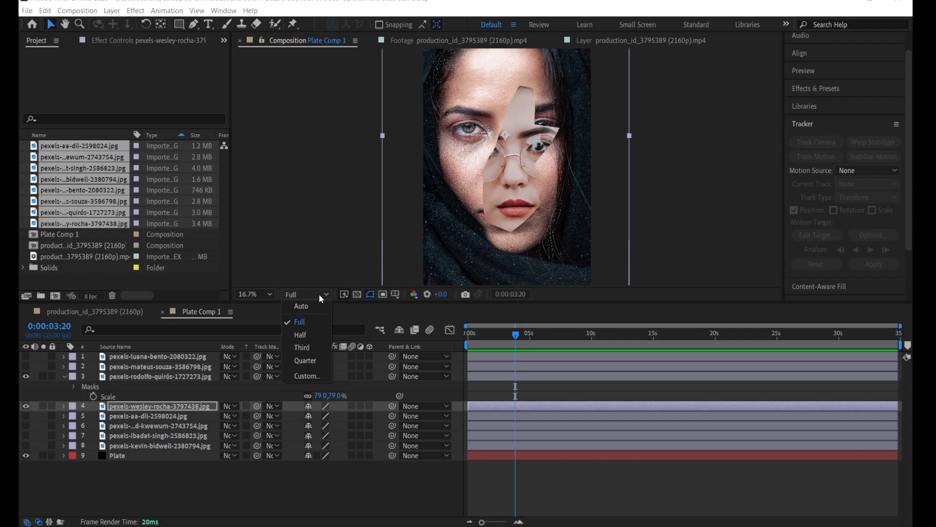
click(306, 360)
click(170, 404)
key(s)
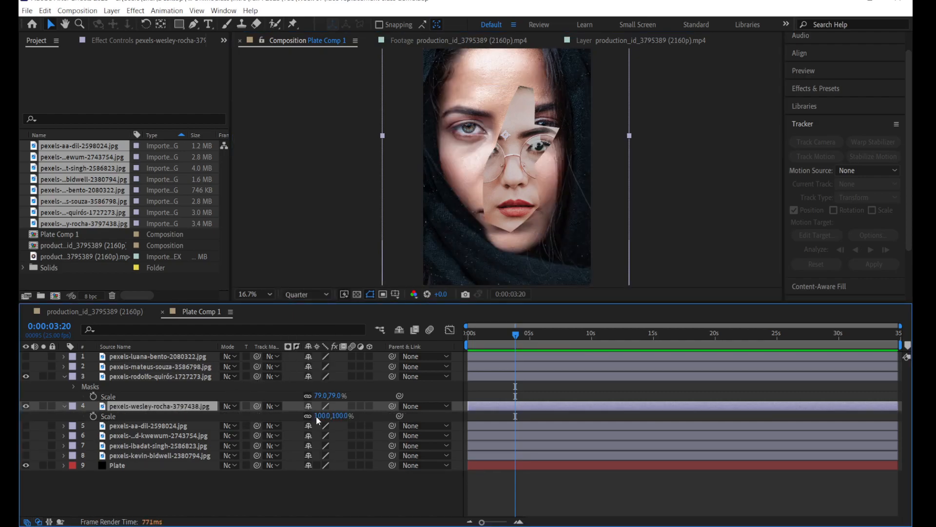
drag(321, 420, 307, 421)
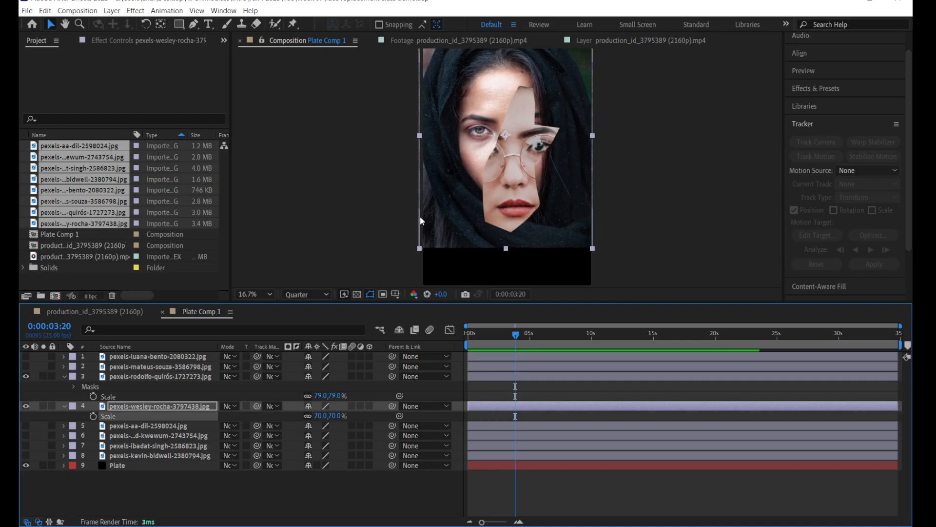
Step: Move the fourth portrait slightly down and right to match the third portrait's facial features, and hide the third portrait
click(430, 252)
drag(431, 252, 440, 230)
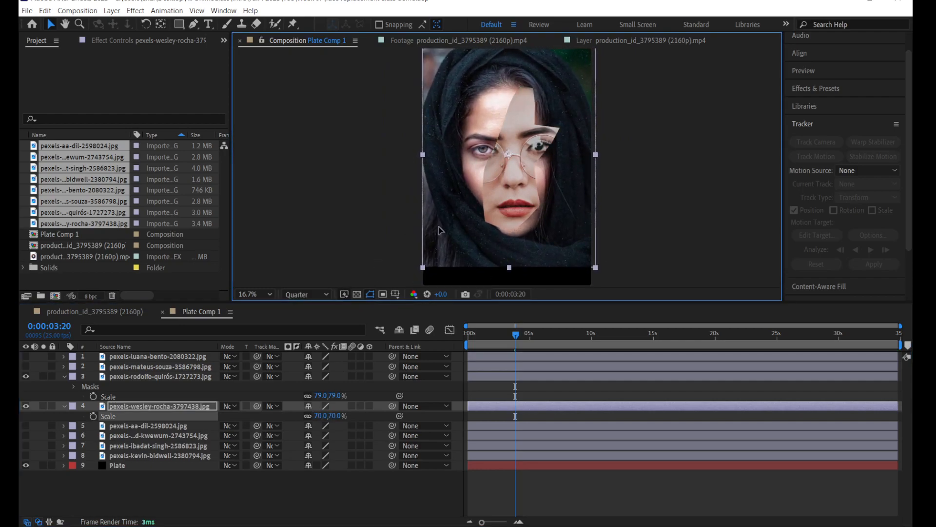
click(25, 375)
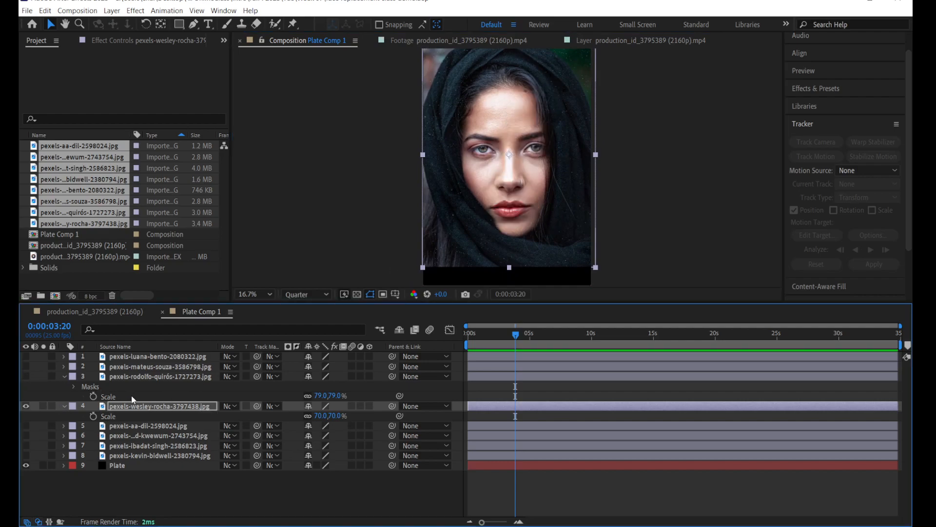
Step: Draw a closed, partly curved Pen mask on the fourth portrait around one eye, the nose and mouth, extending its brow and chin points outward
click(193, 25)
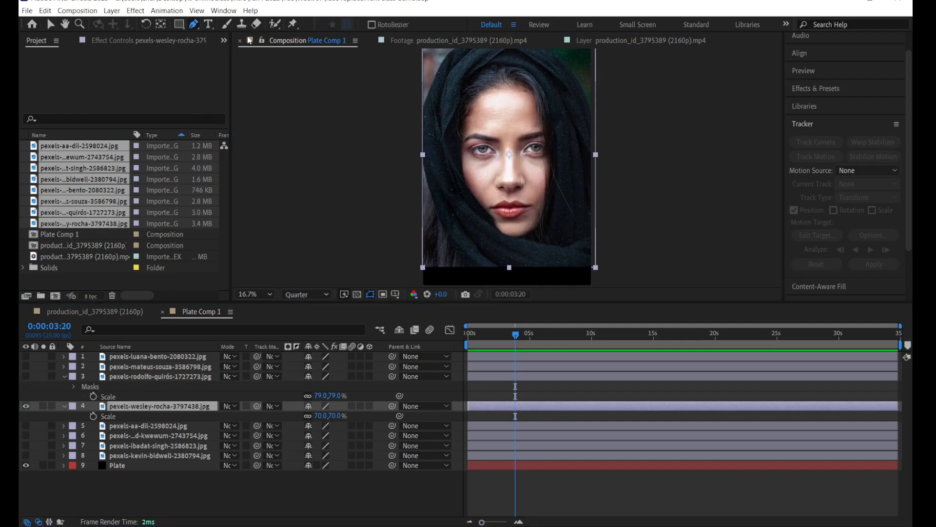
drag(539, 132, 517, 137)
drag(494, 186, 487, 194)
click(499, 232)
click(525, 225)
click(548, 186)
click(552, 149)
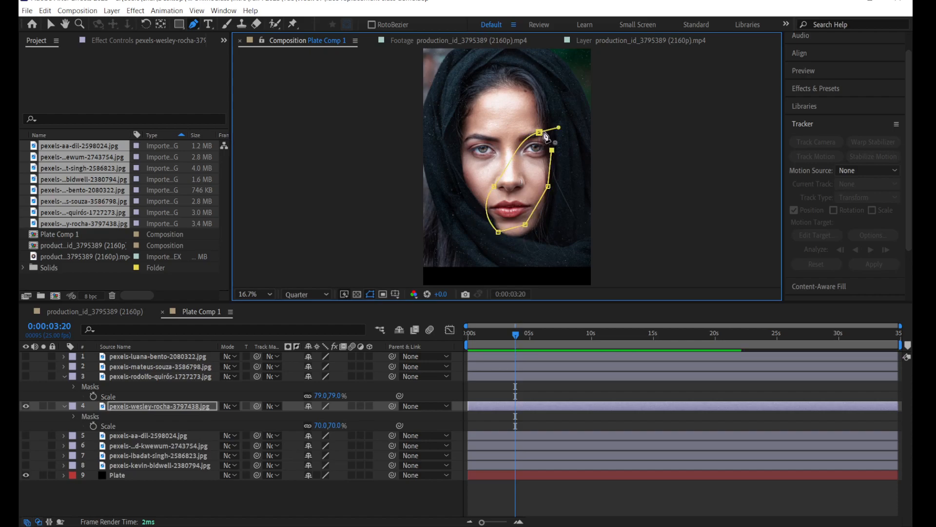
click(538, 131)
drag(531, 129, 534, 125)
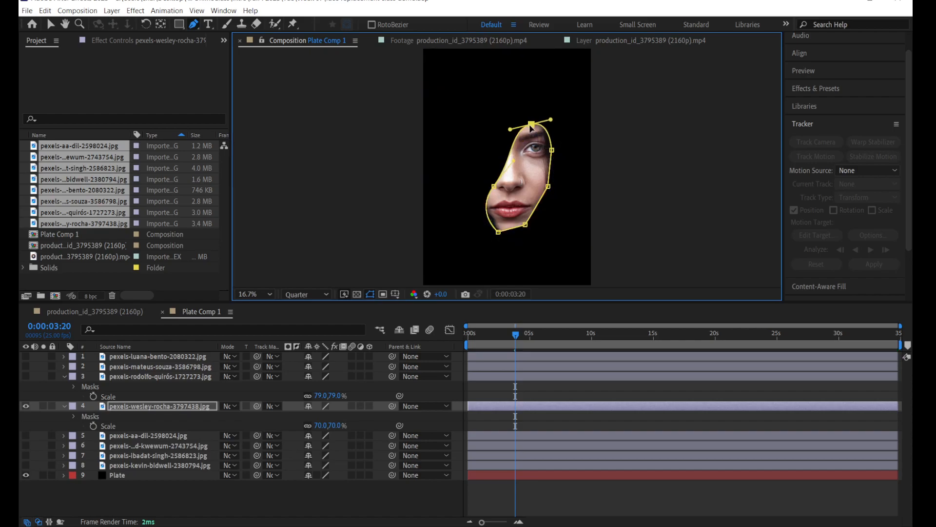
drag(525, 225, 525, 235)
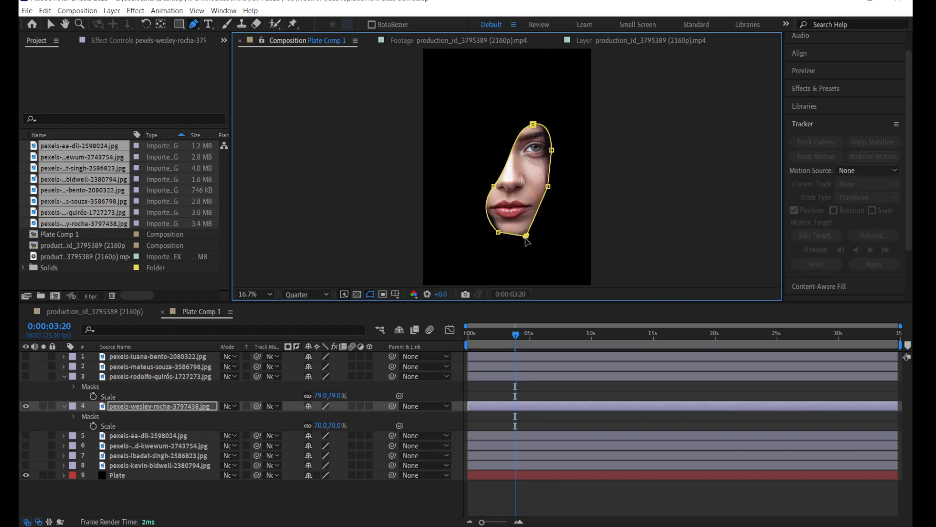
Step: Show the fifth portrait layer, scale it to 51% and move it up so its face lines up with the masked fourth portrait
click(123, 438)
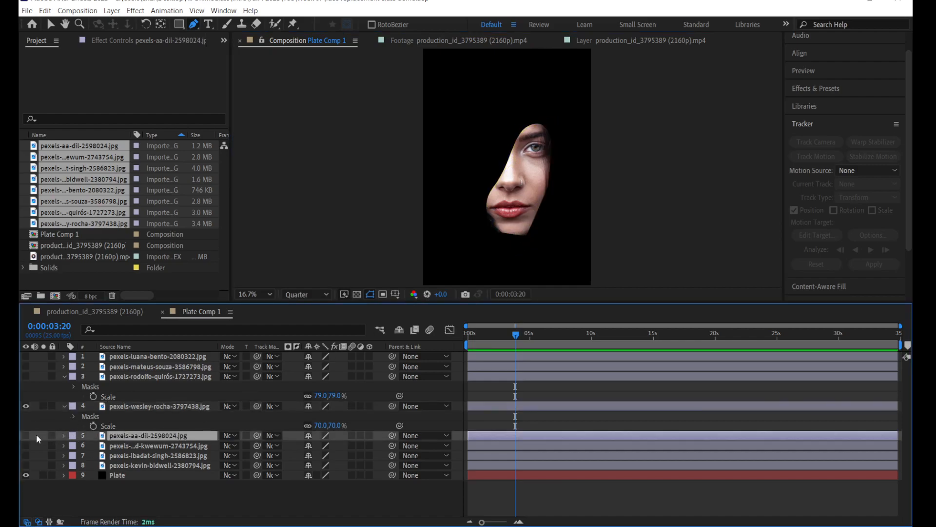
click(26, 435)
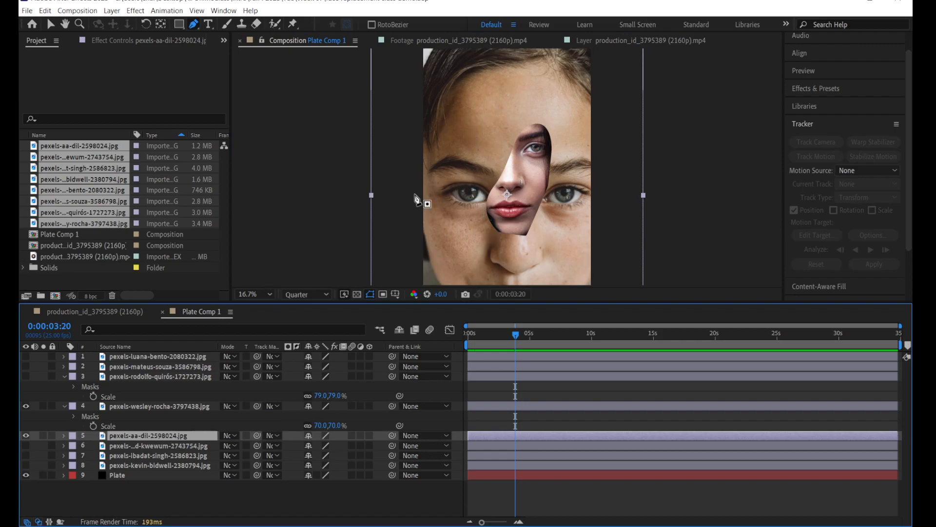
key(s)
drag(320, 445, 288, 442)
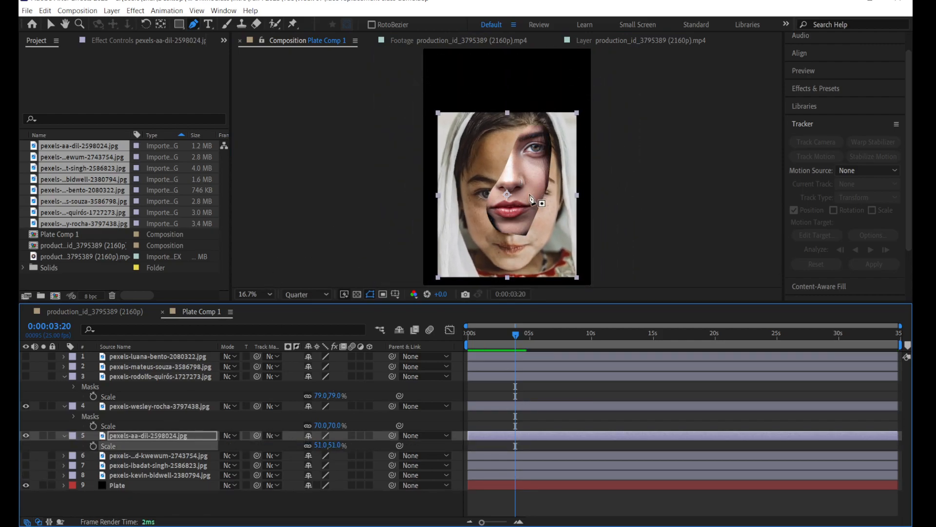
click(50, 24)
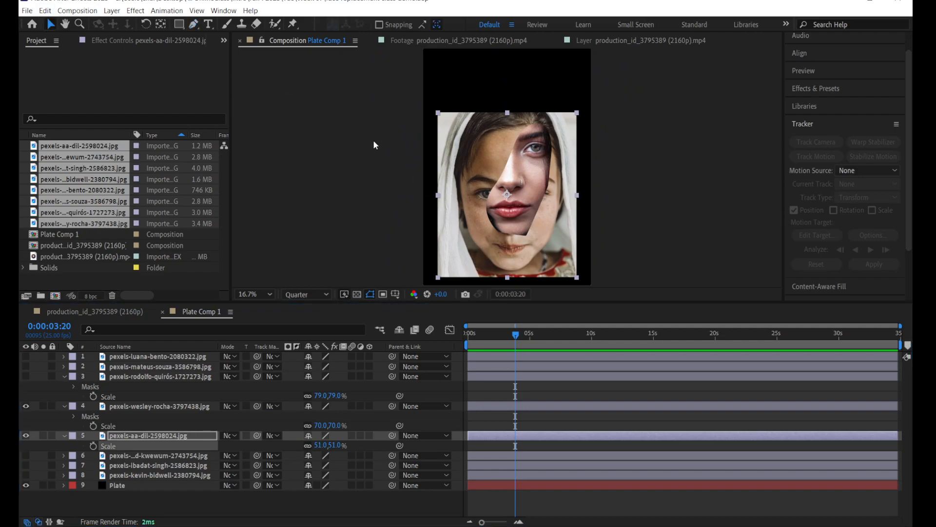
drag(452, 223, 446, 182)
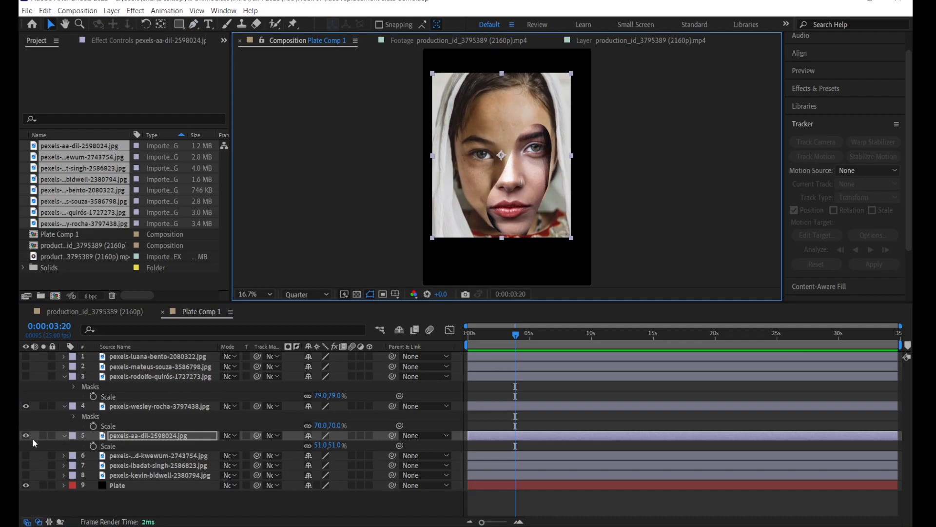
Step: Hide the fourth portrait and draw a closed Pen mask on the fifth portrait around one eye and cheek, from forehead down to chin
click(26, 406)
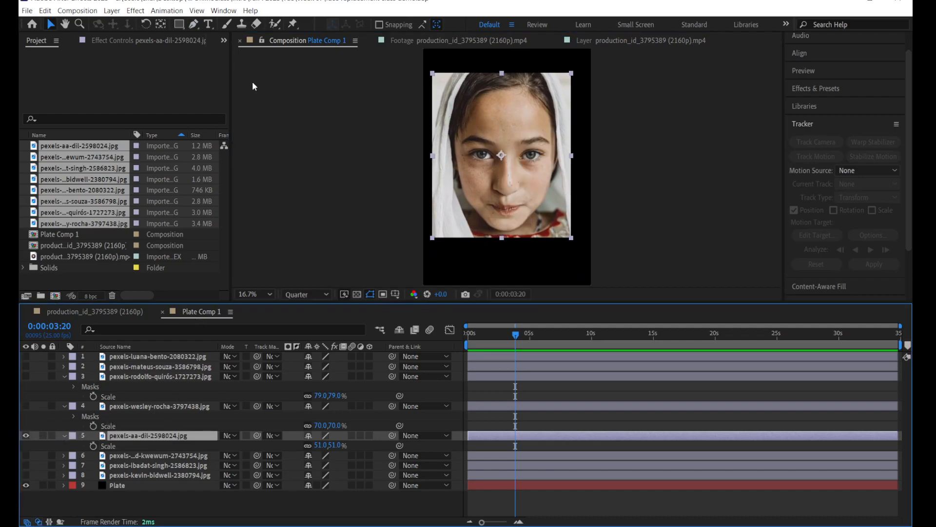
click(193, 24)
click(471, 106)
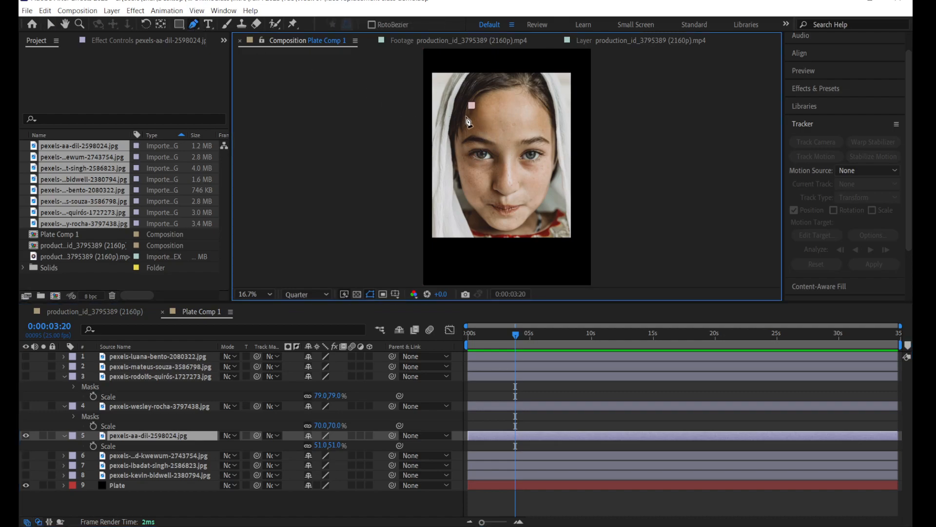
click(458, 135)
click(459, 182)
click(466, 197)
click(478, 221)
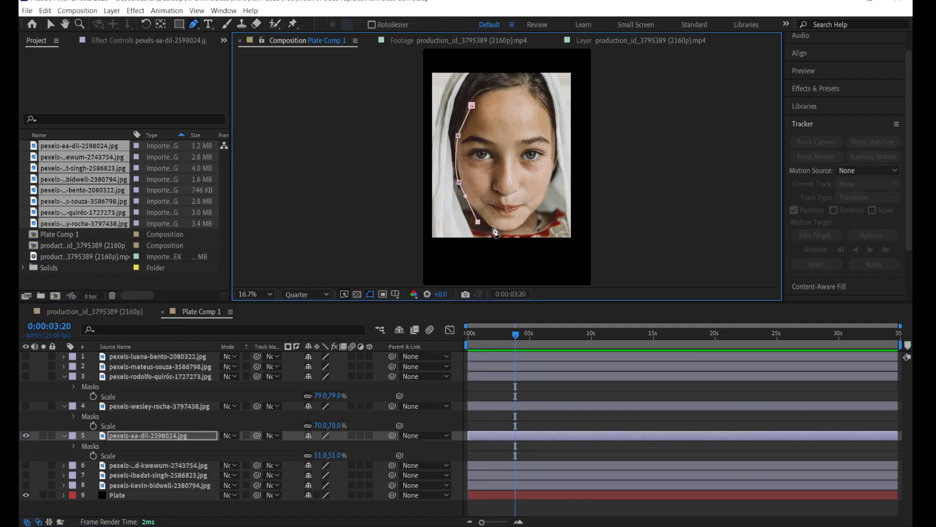
click(491, 225)
click(513, 227)
click(515, 214)
click(488, 203)
click(492, 180)
click(496, 160)
click(495, 150)
click(494, 139)
click(471, 127)
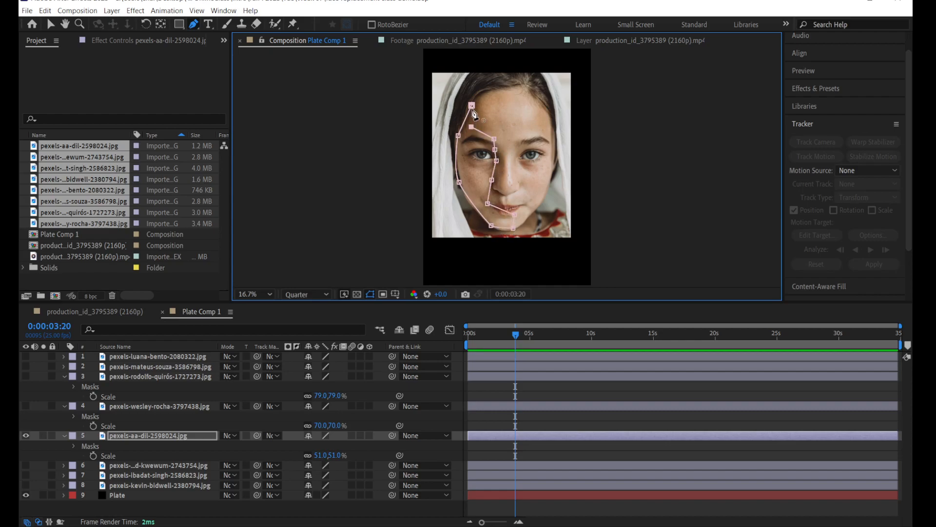
click(471, 105)
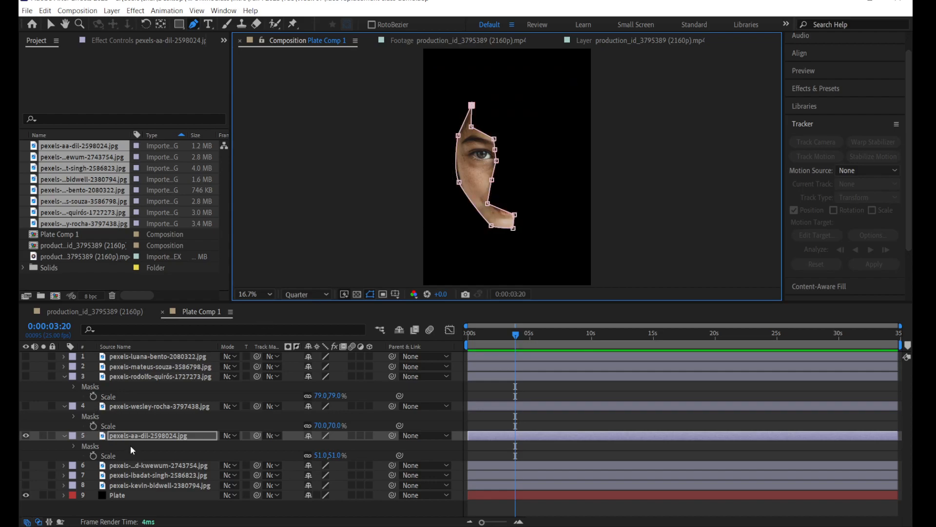
Step: Show the sixth portrait layer and move it up in the frame behind the masked fifth portrait
click(136, 456)
click(136, 463)
click(27, 464)
click(50, 24)
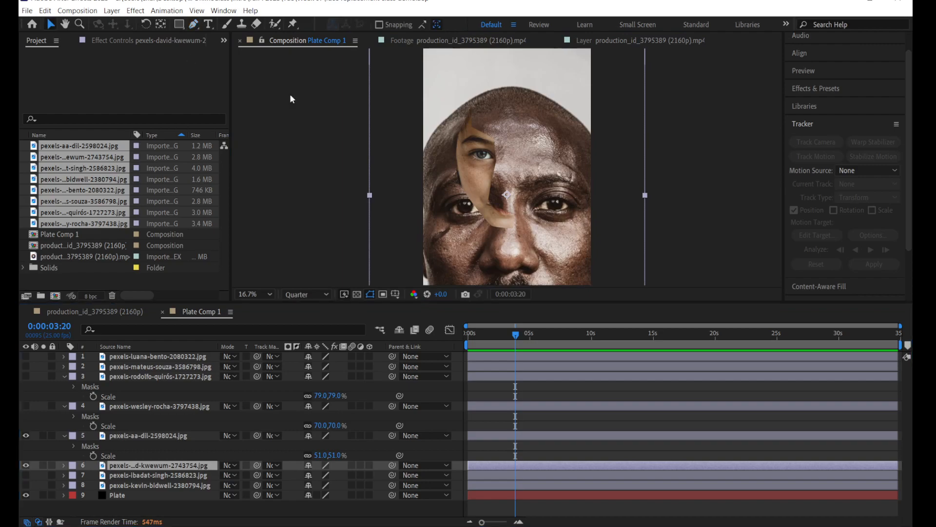
drag(505, 244, 507, 151)
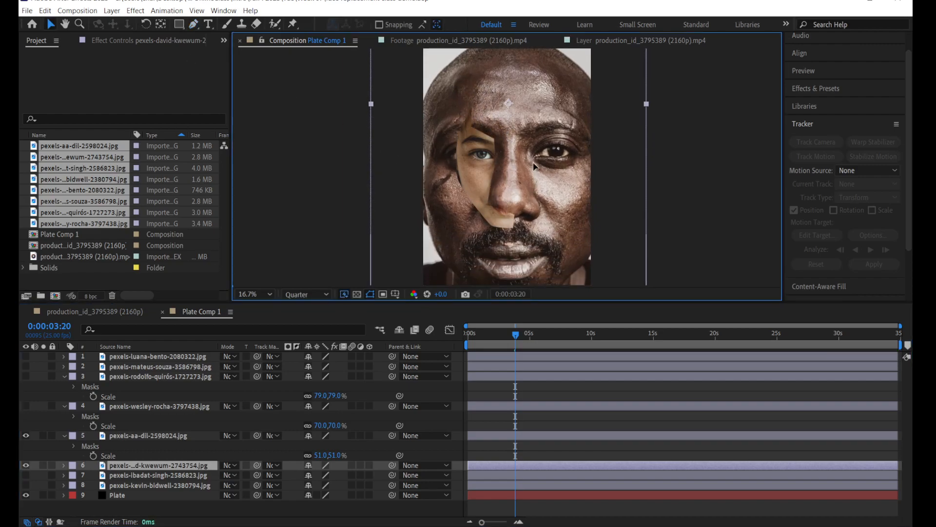
Step: Scale the sixth portrait to 59% and reposition it so its eyes and mouth line up with the fifth portrait's fragment
key(s)
drag(322, 475, 305, 475)
drag(568, 152, 563, 196)
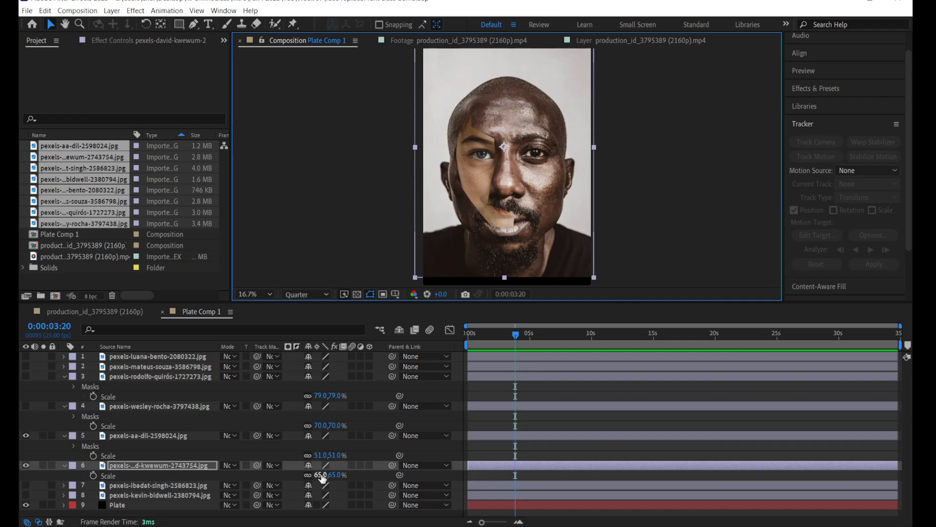
drag(320, 475, 317, 475)
drag(553, 196, 552, 194)
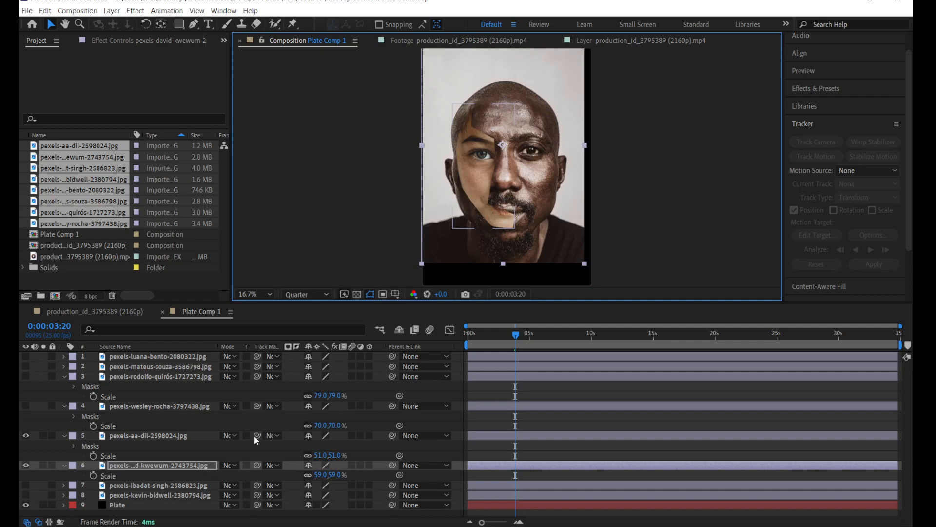
Step: Hide the fifth portrait and draw a closed Pen mask on the sixth portrait down the middle of the face, from forehead past nose and mouth to chin
click(26, 435)
click(194, 24)
click(503, 124)
click(481, 128)
click(483, 152)
click(473, 182)
click(469, 216)
click(479, 236)
click(501, 241)
click(517, 238)
click(521, 227)
click(509, 201)
click(524, 185)
click(520, 163)
click(523, 137)
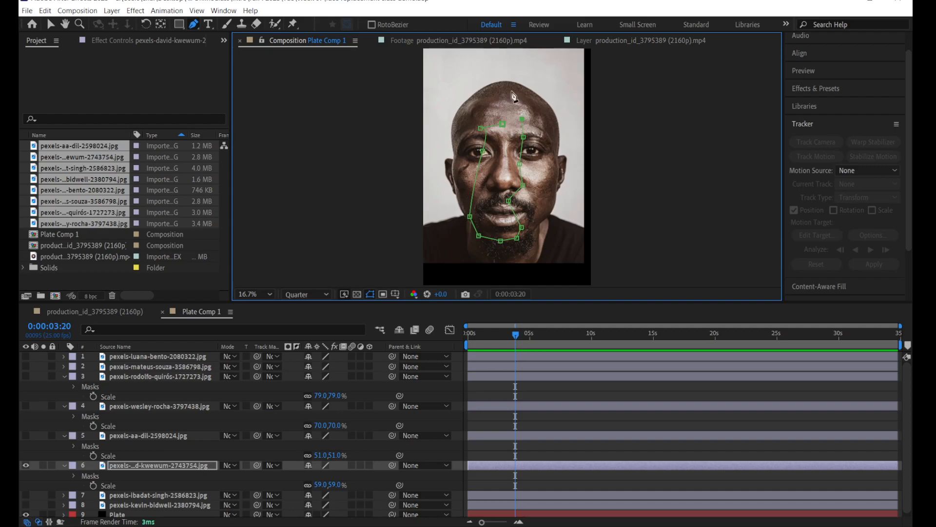
click(487, 107)
click(503, 125)
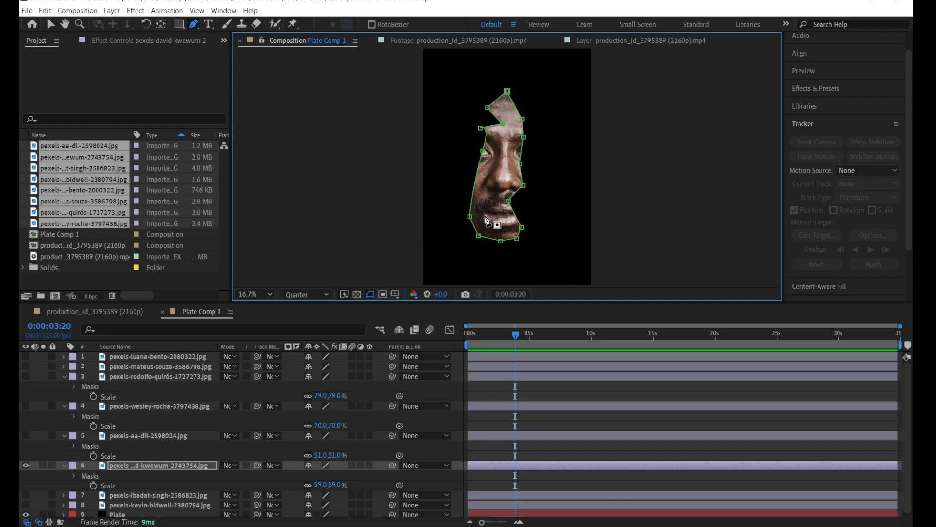
Step: Show the seventh portrait, scale it to 61% and reposition it so its eyes and mouth line up with the sixth portrait's fragment
click(127, 495)
scroll(73, 501, down, 1)
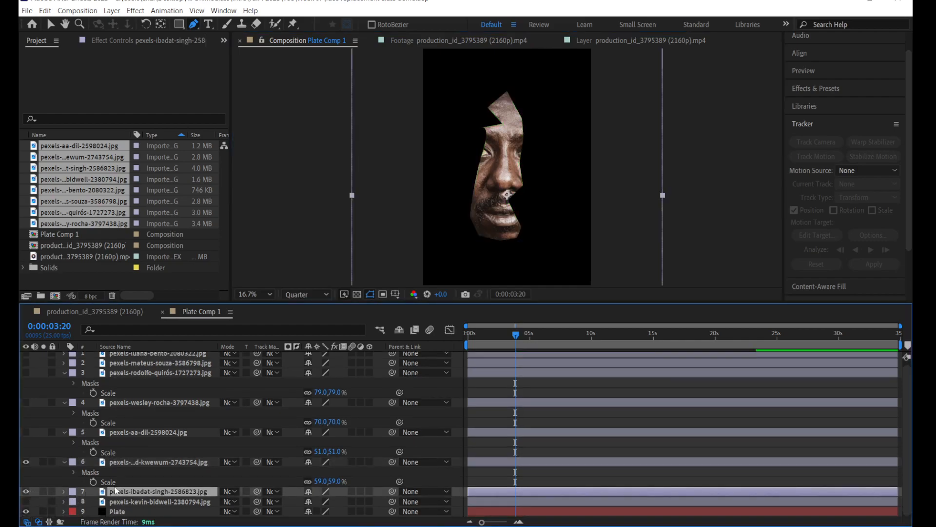
click(26, 492)
key(v)
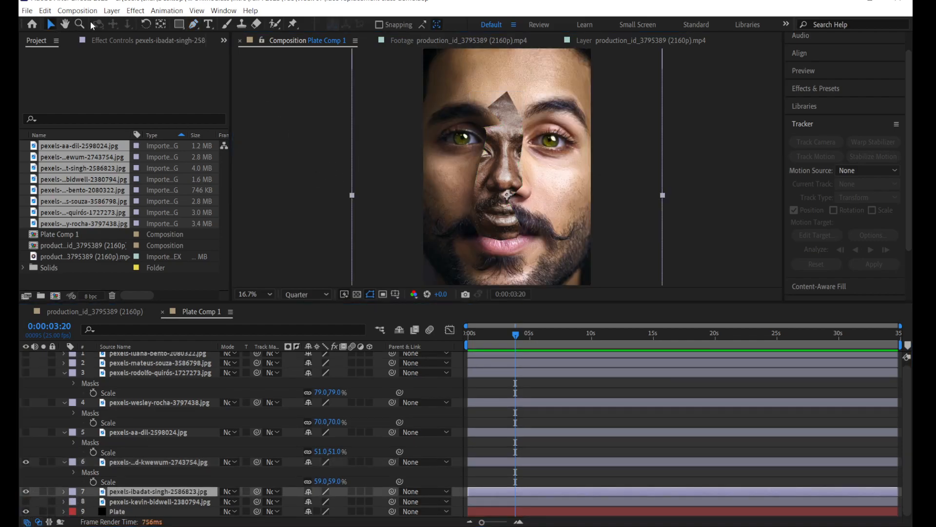
drag(511, 224, 514, 192)
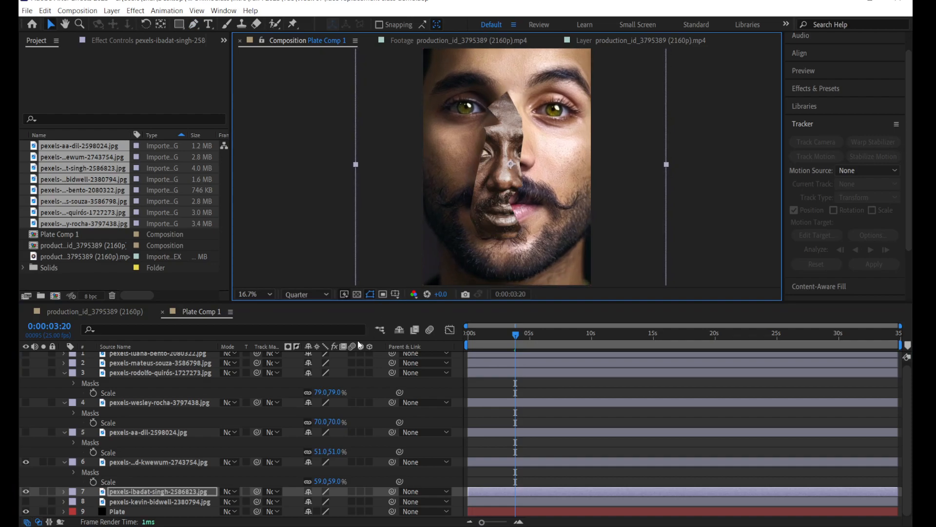
key(s)
drag(318, 502, 297, 500)
drag(555, 222, 553, 243)
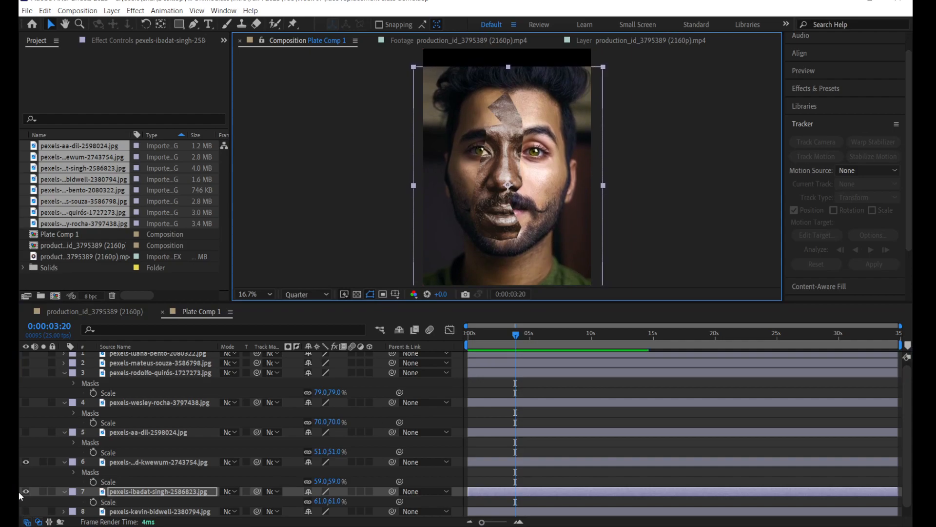
Step: Hide the sixth portrait and draw a closed Pen mask on the seventh portrait around one eye, the nose side, the mouth and the chin
click(27, 462)
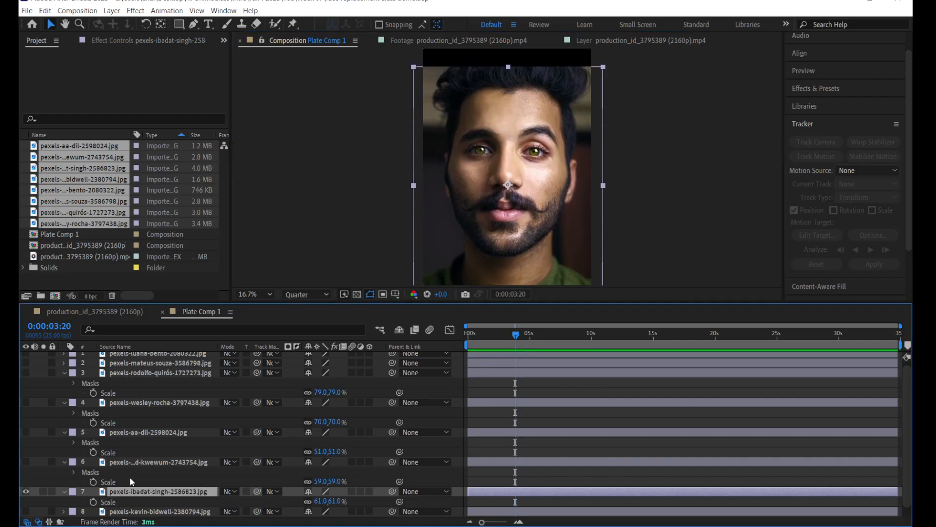
click(193, 24)
click(515, 131)
drag(540, 113, 563, 96)
drag(515, 149, 524, 162)
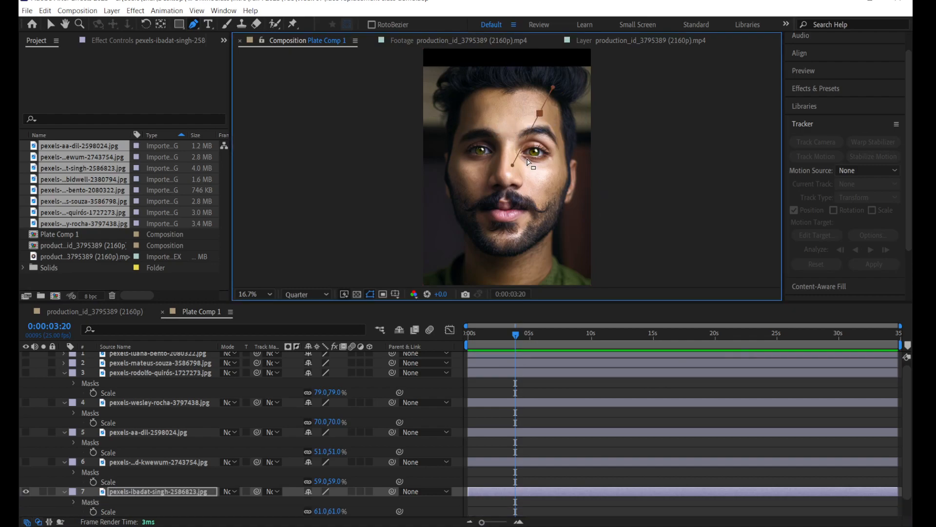
key(ctrl+z)
click(510, 168)
click(497, 185)
click(479, 205)
click(470, 230)
drag(486, 253, 528, 248)
click(546, 235)
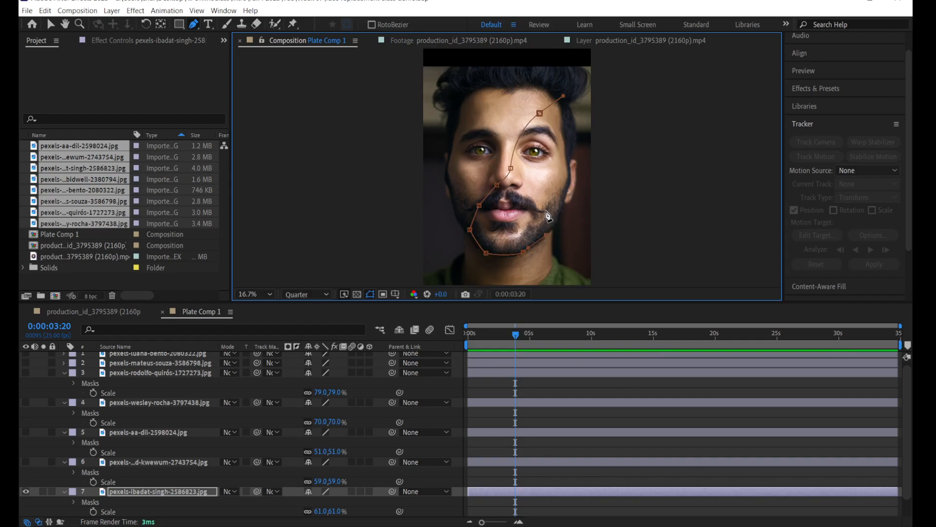
click(543, 184)
click(561, 161)
click(563, 139)
click(541, 114)
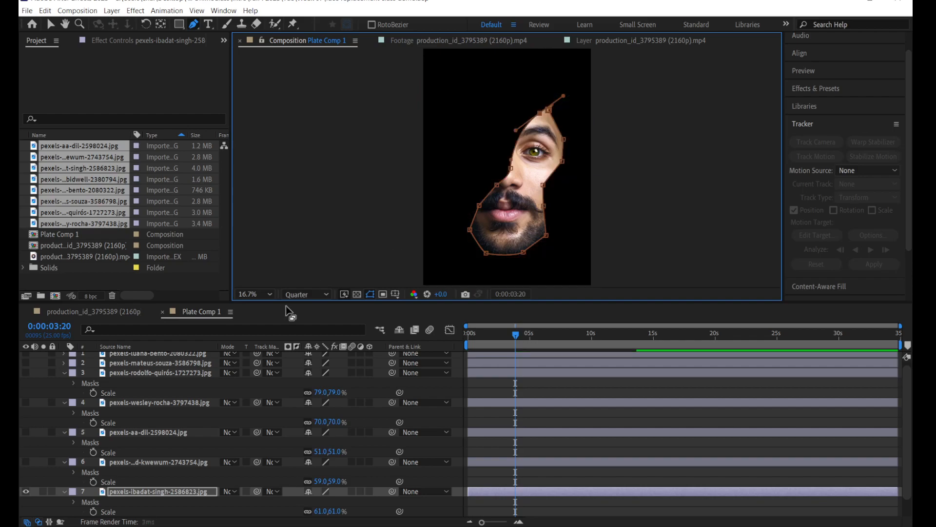
Step: Show the eighth portrait, scale it to 60% and move it up so its facial features line up with the seventh portrait's fragment
scroll(111, 482, down, 2)
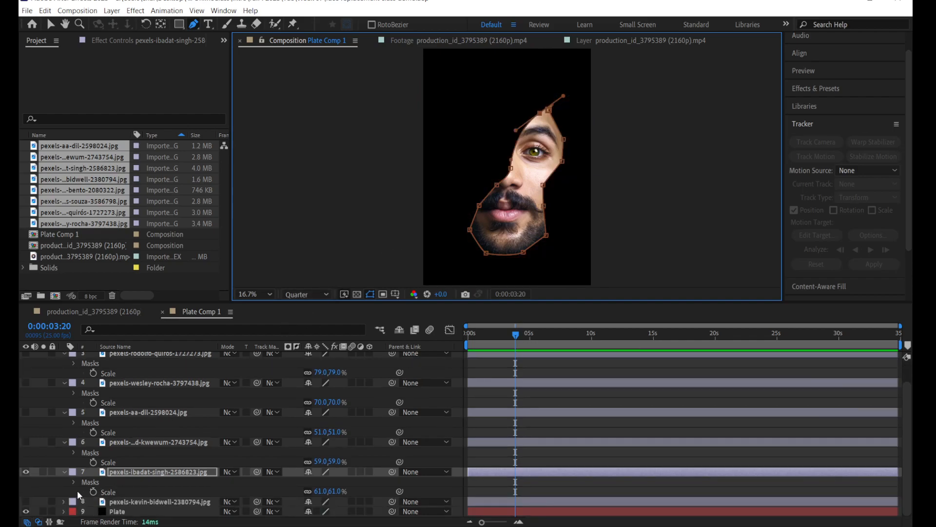
click(125, 502)
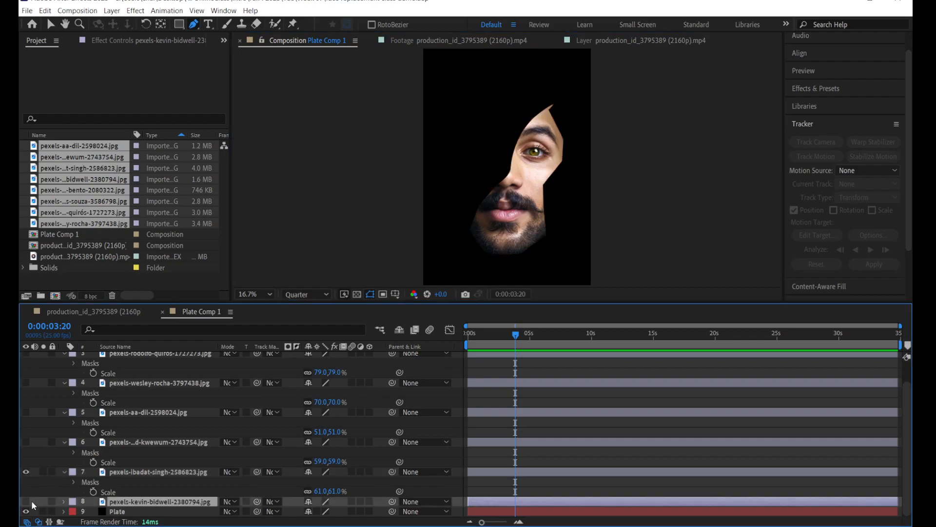
click(26, 502)
click(50, 24)
key(s)
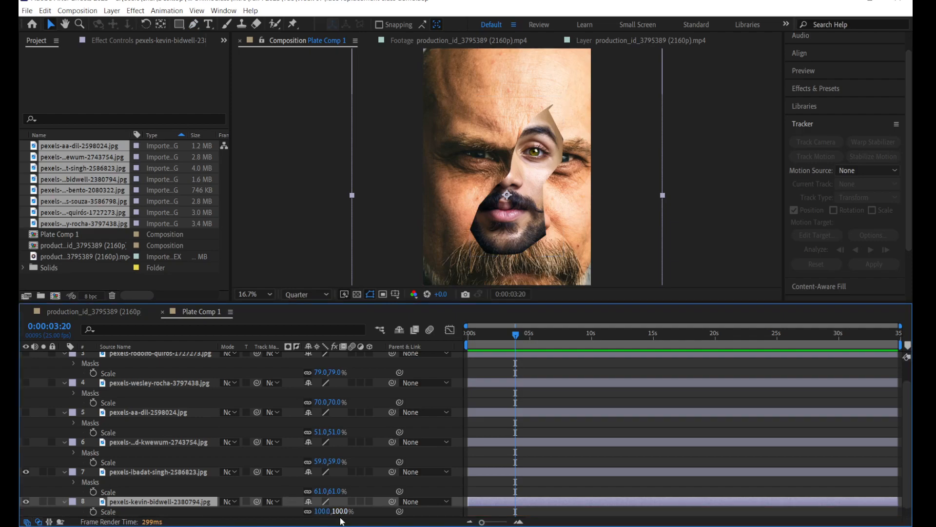
drag(323, 511, 290, 514)
drag(527, 274, 522, 250)
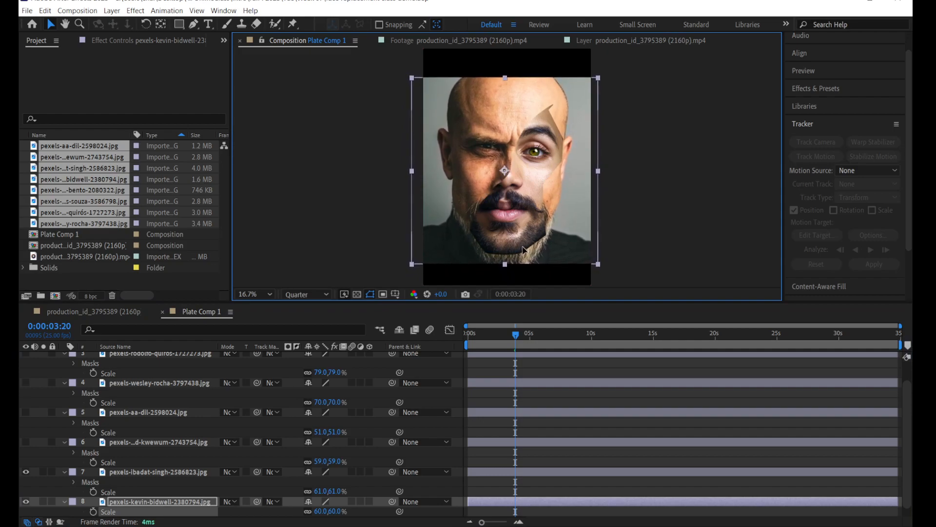
Step: Hide the seventh portrait and draw a closed Pen mask on the eighth portrait around one eye, the cheek, the mouth and the beard
click(25, 472)
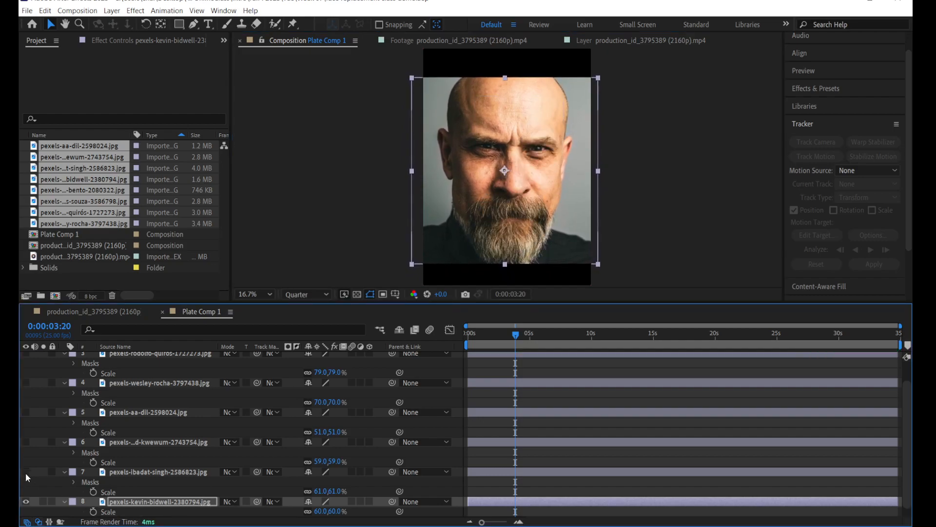
click(163, 473)
click(151, 503)
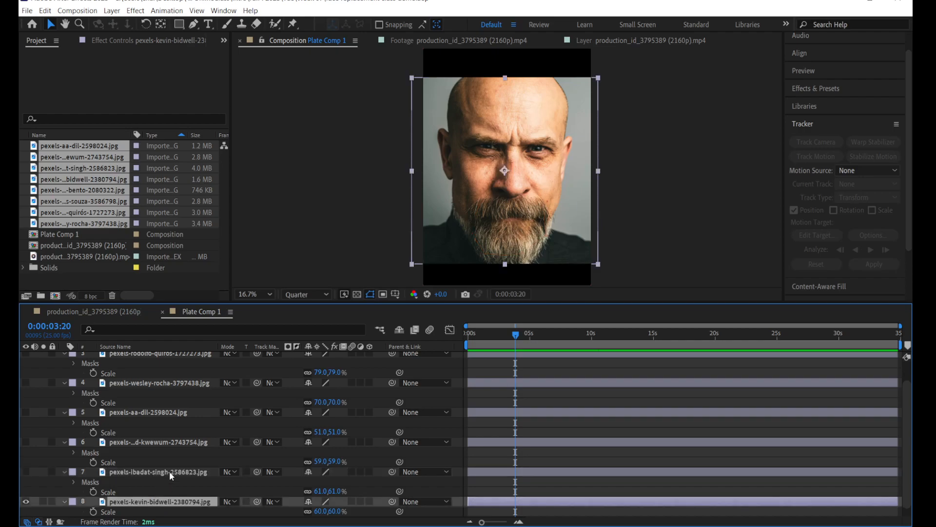
scroll(168, 471, down, 1)
click(193, 25)
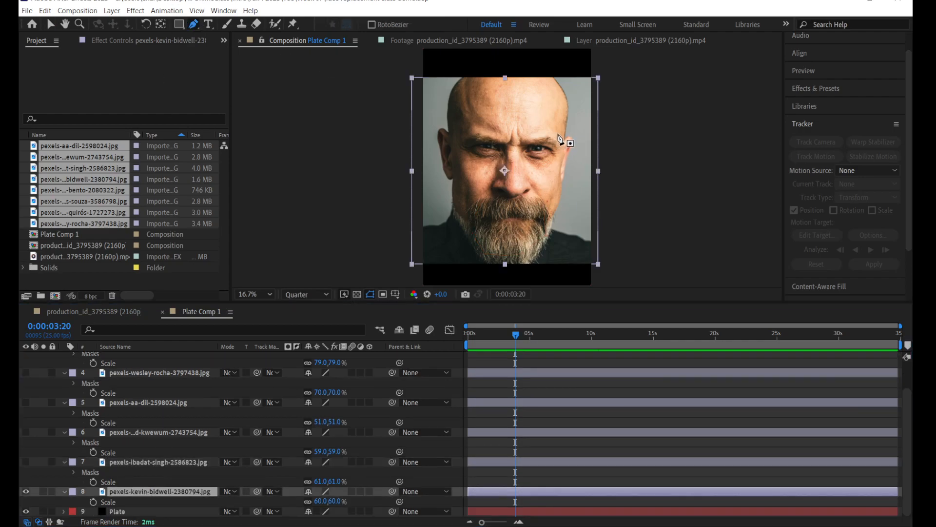
drag(549, 126, 526, 140)
click(531, 171)
click(520, 201)
click(486, 220)
click(498, 253)
click(531, 246)
click(558, 192)
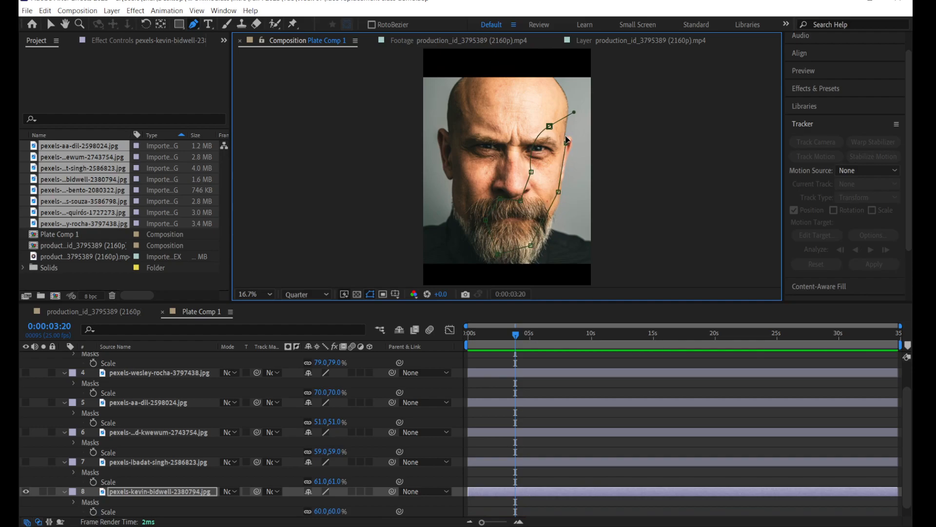
click(550, 126)
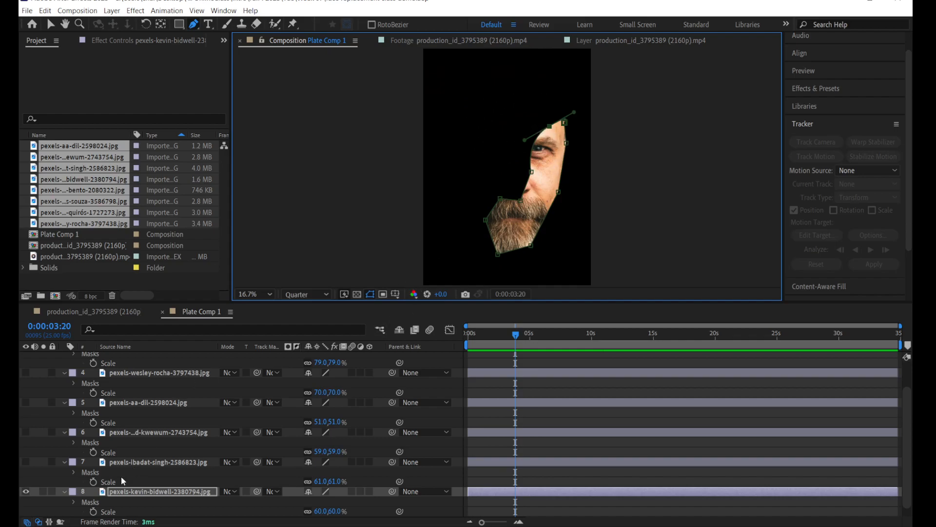
Step: Make all eight masked portrait layers visible again and collapse their expanded properties
click(133, 483)
click(50, 24)
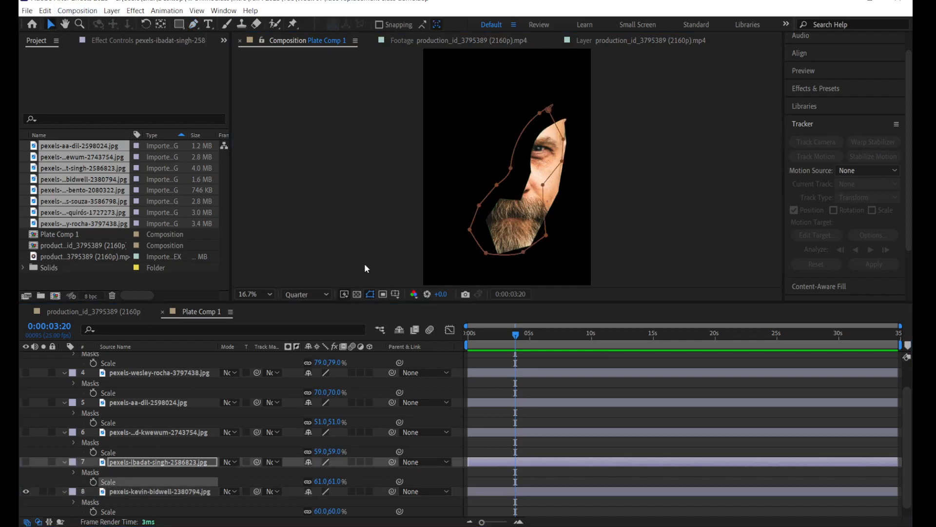
click(505, 393)
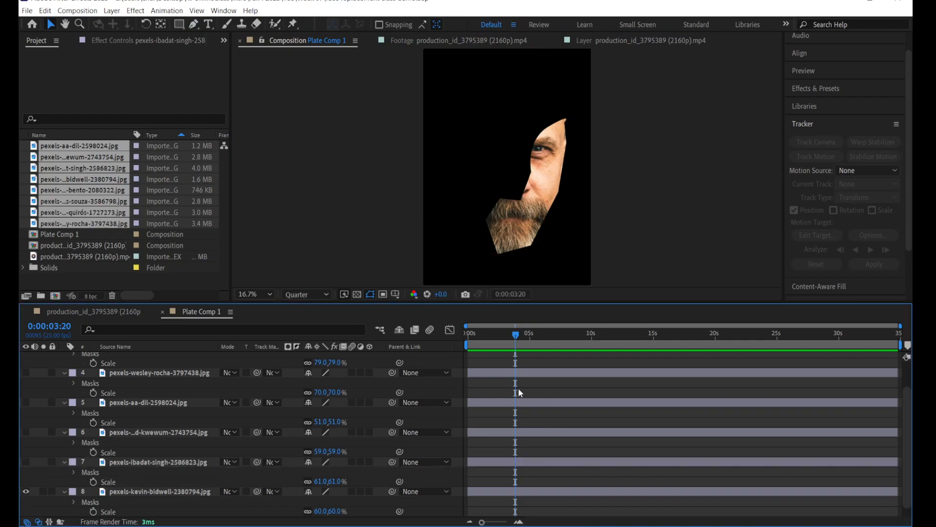
scroll(523, 392, up, 2)
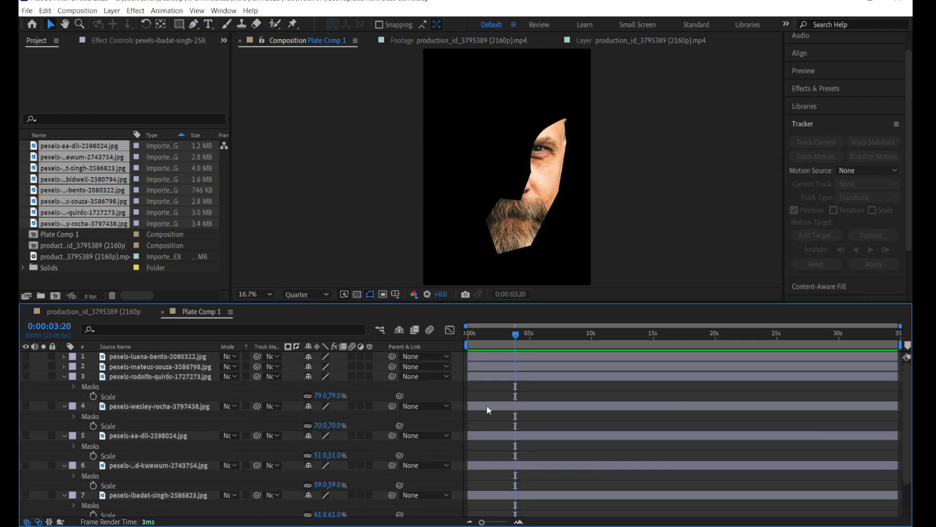
click(514, 397)
click(554, 393)
key(u)
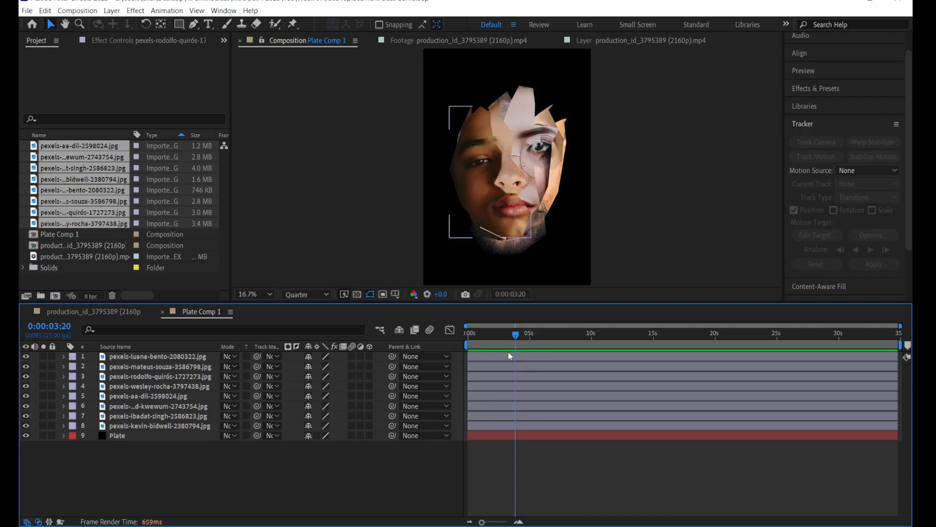
Step: Trim the end of all eight portrait layers to 0:00:00:05, leaving the Plate layer at full length
drag(489, 331, 469, 332)
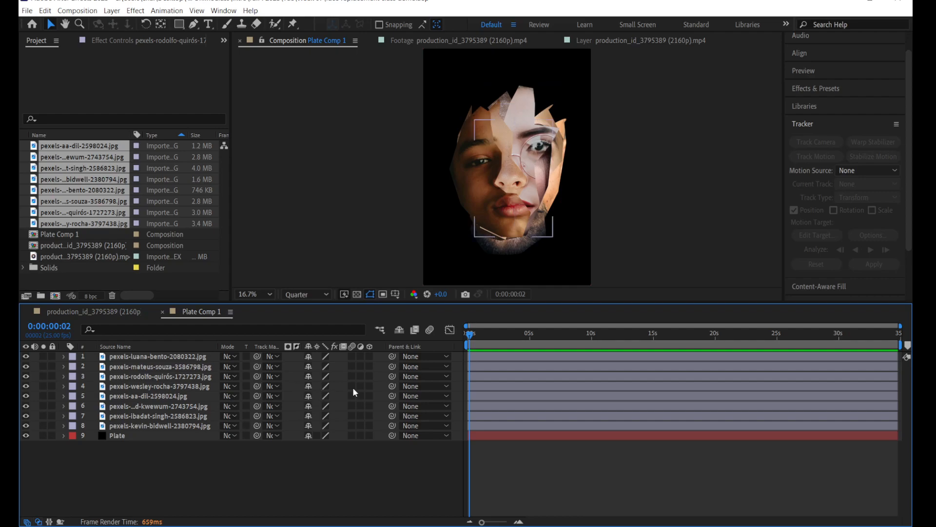
click(182, 358)
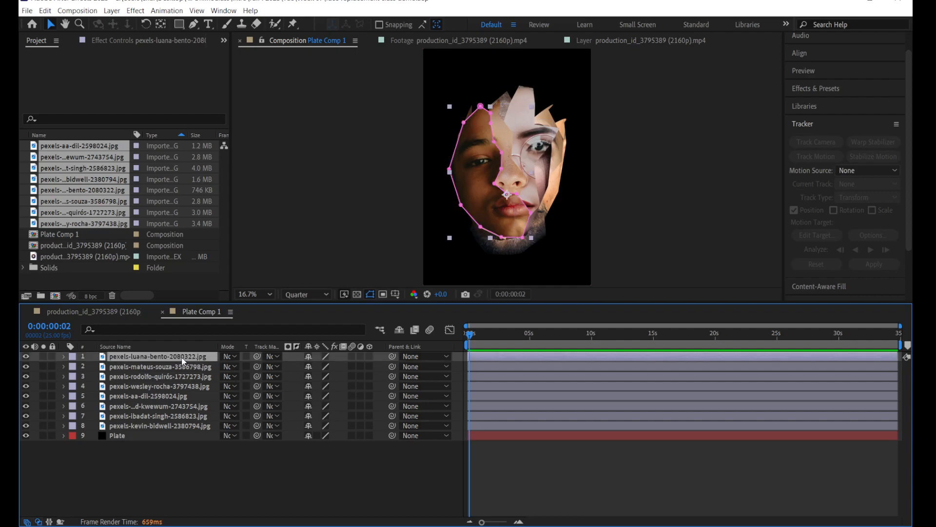
shift+click(157, 423)
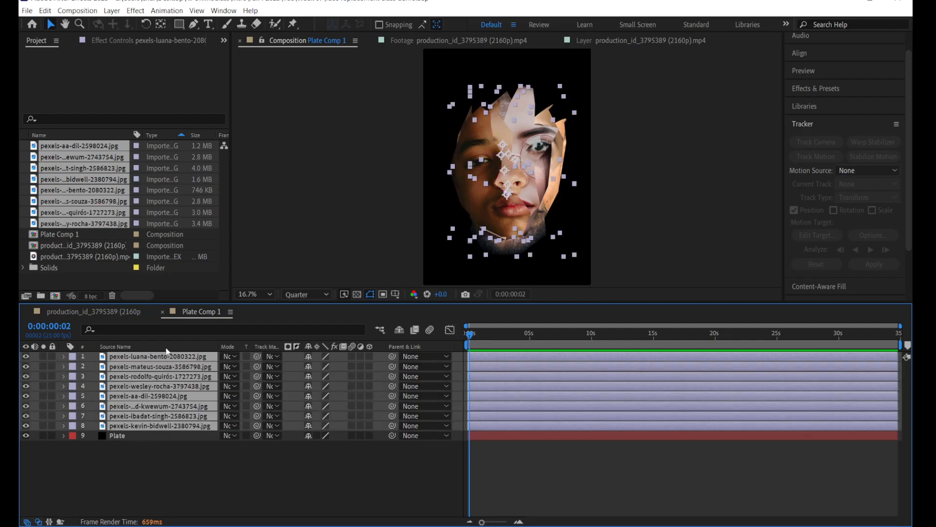
drag(476, 333, 457, 333)
click(67, 326)
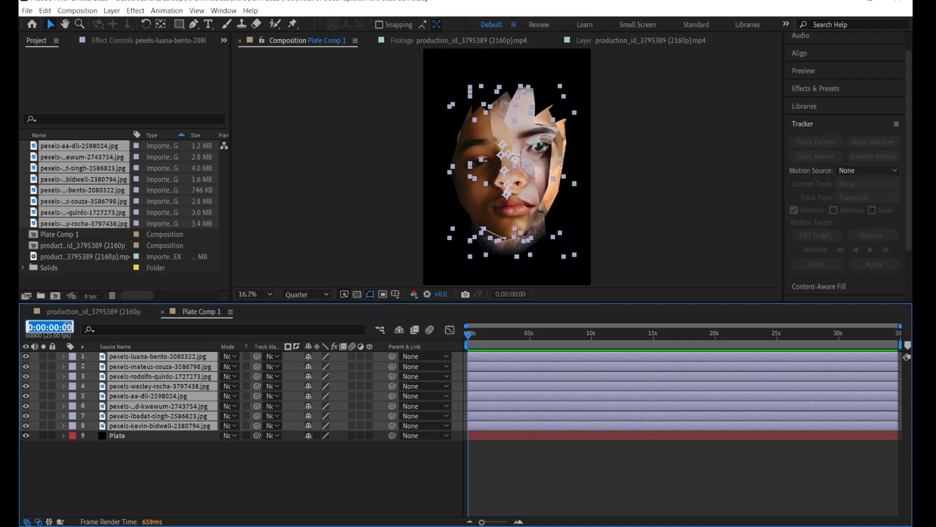
text(5)
key(Return)
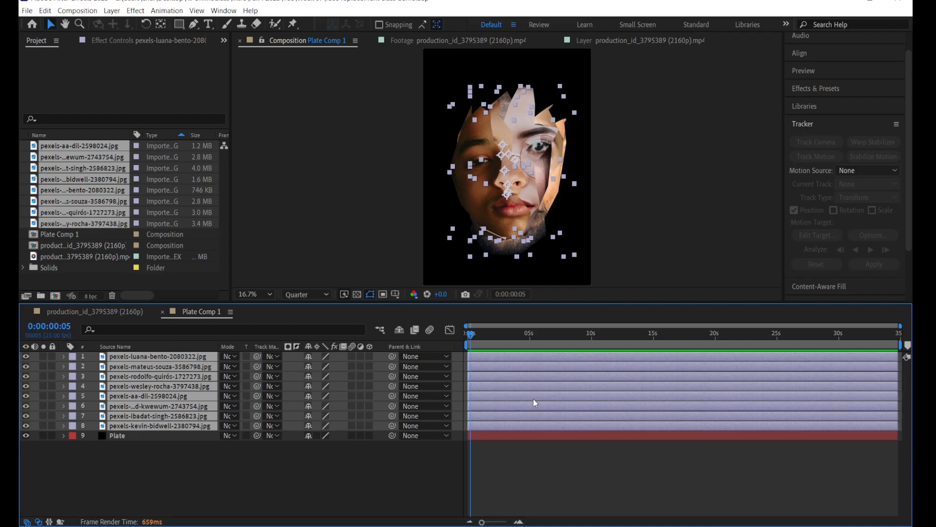
key(alt+])
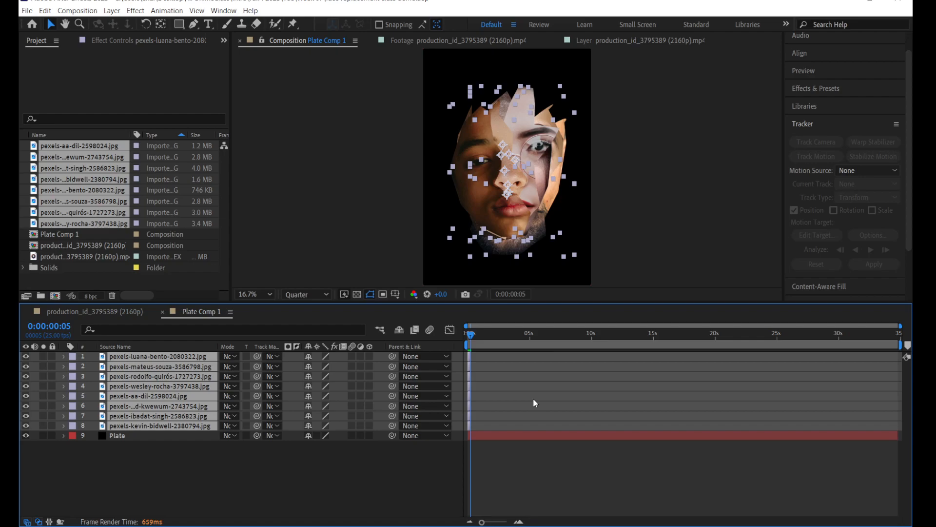
key(ctrl+z)
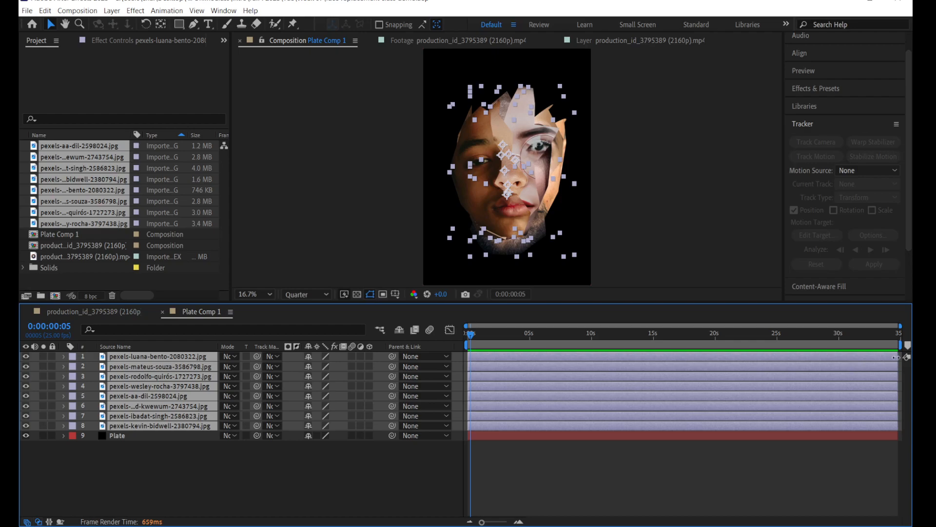
drag(814, 360, 470, 362)
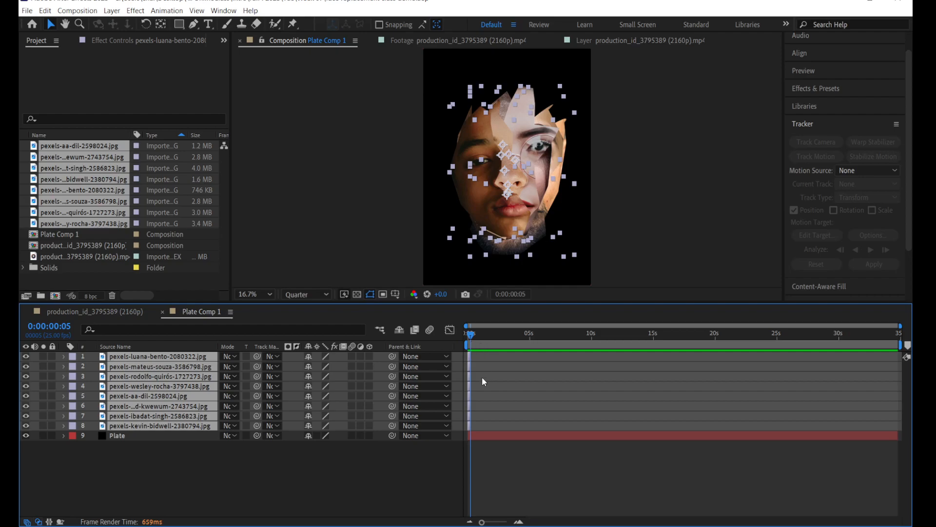
Step: Arrange the eight trimmed portrait layers one after another with Sequence Layers, without overlap
right_click(192, 368)
mouse_move(262, 282)
mouse_move(263, 231)
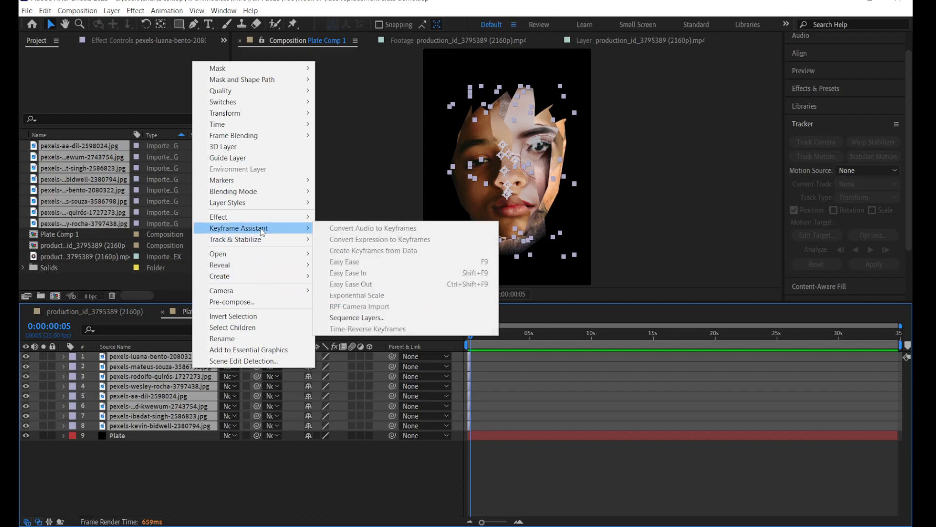
click(384, 320)
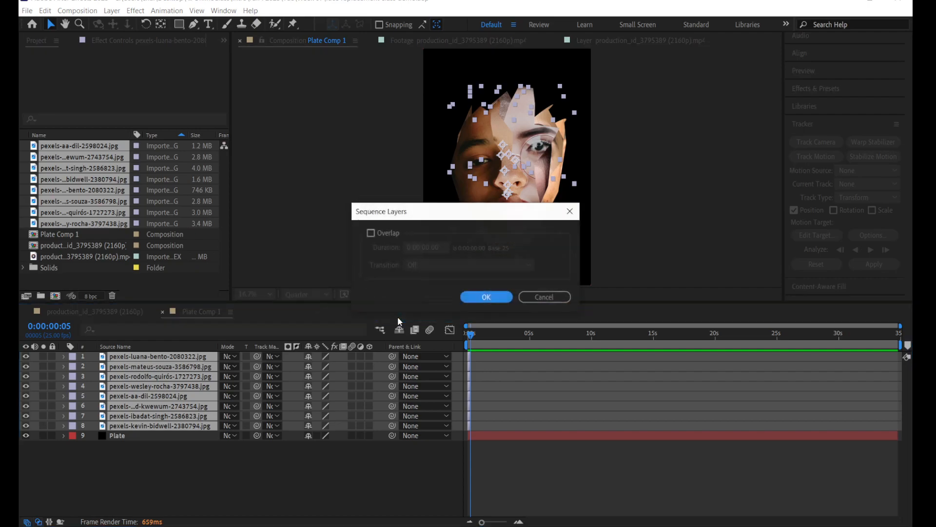
click(487, 297)
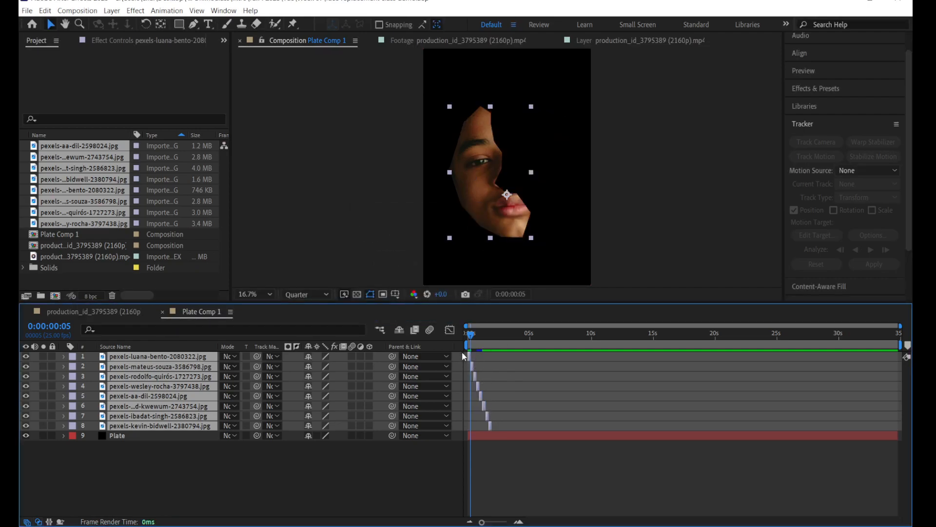
Step: Play the sequenced portrait fragments from the start of the composition to check how quickly the faces change
key(Home)
key(space)
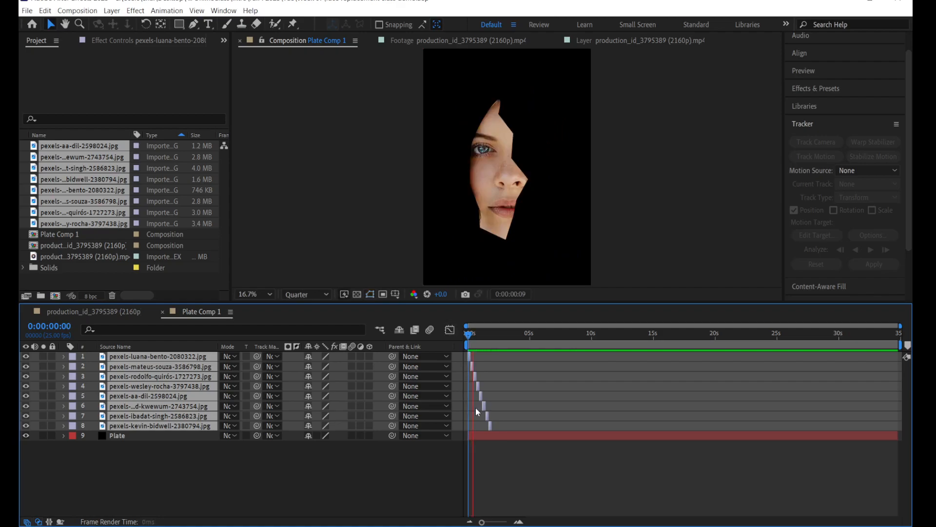
key(space)
key(Home)
key(space)
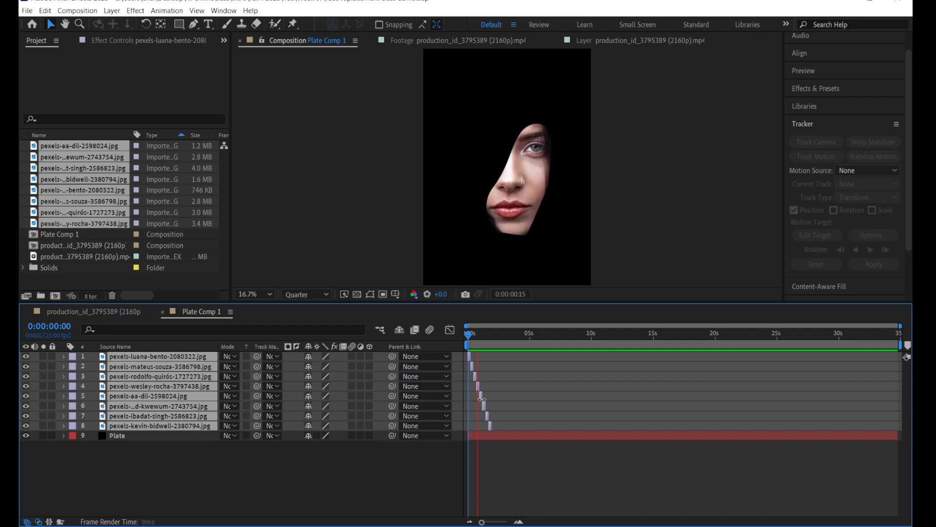
key(space)
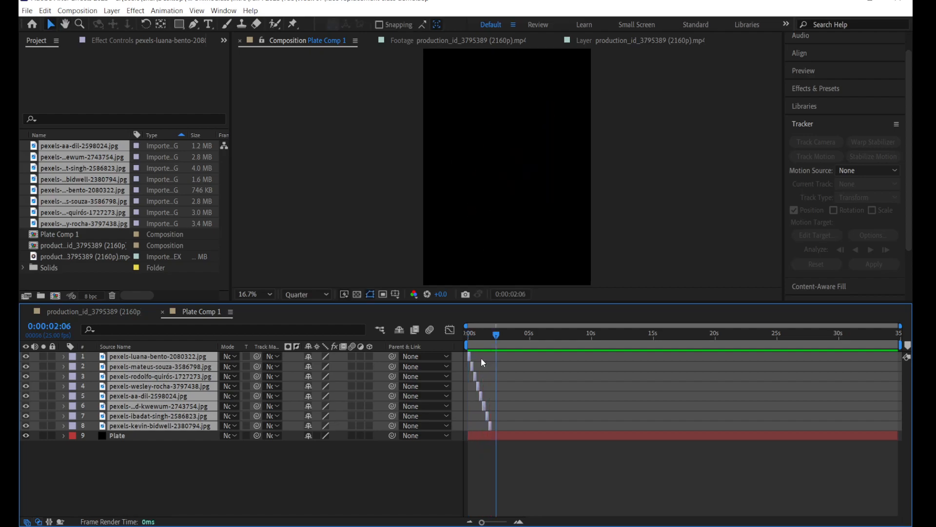
Step: Pre-compose the eight sequenced portrait layers into one nested composition above the Plate layer
right_click(161, 391)
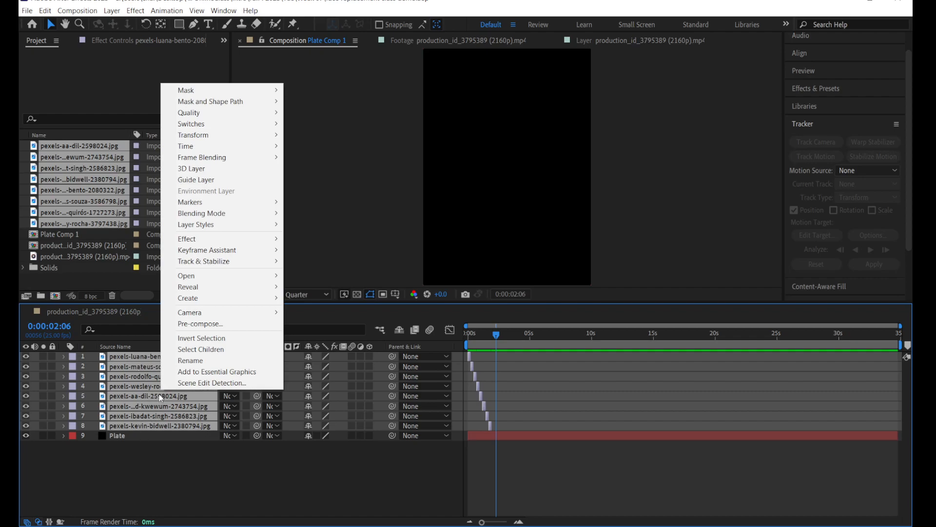
click(224, 324)
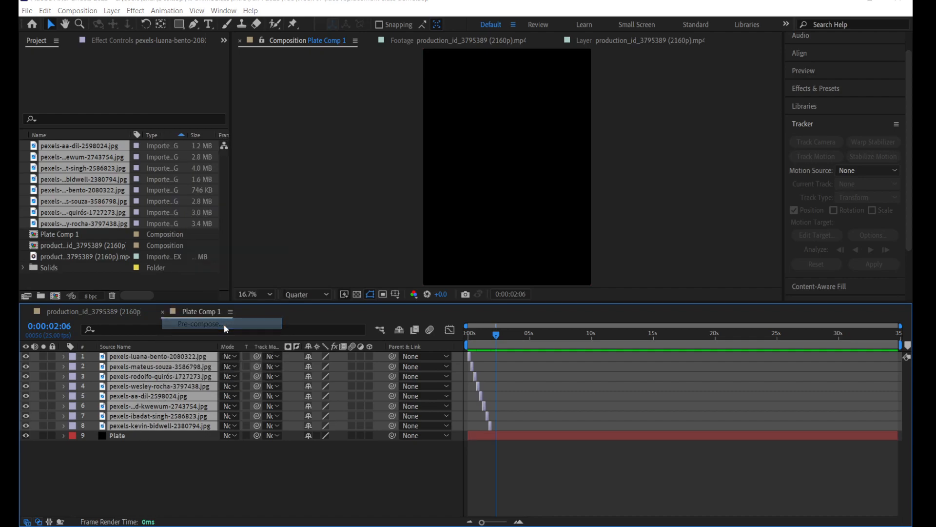
click(480, 293)
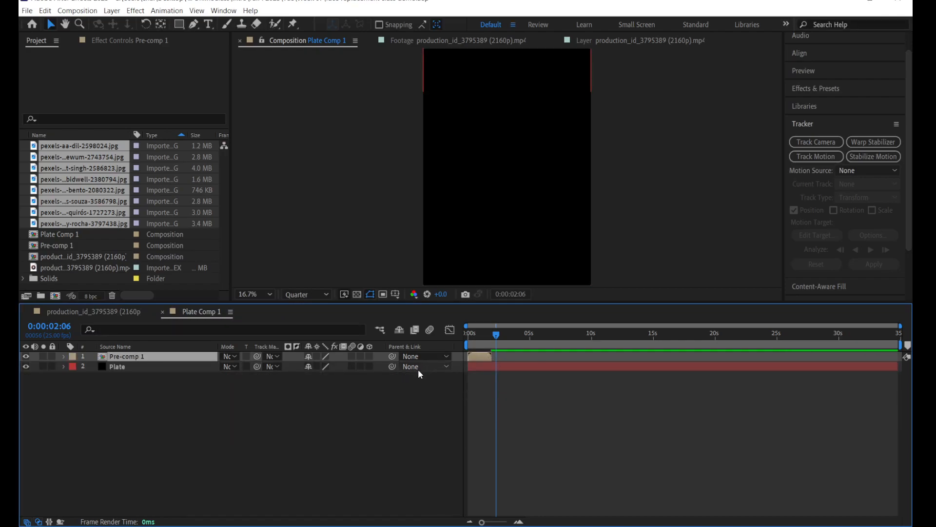
Step: Duplicate the nested portrait composition until Plate Comp 1 holds nine copies of it
key(ctrl+d)
key(ctrl+d)
key(ctrl+d)
key(ctrl+d)
key(ctrl+d)
key(ctrl+d)
key(ctrl+d)
key(ctrl+d)
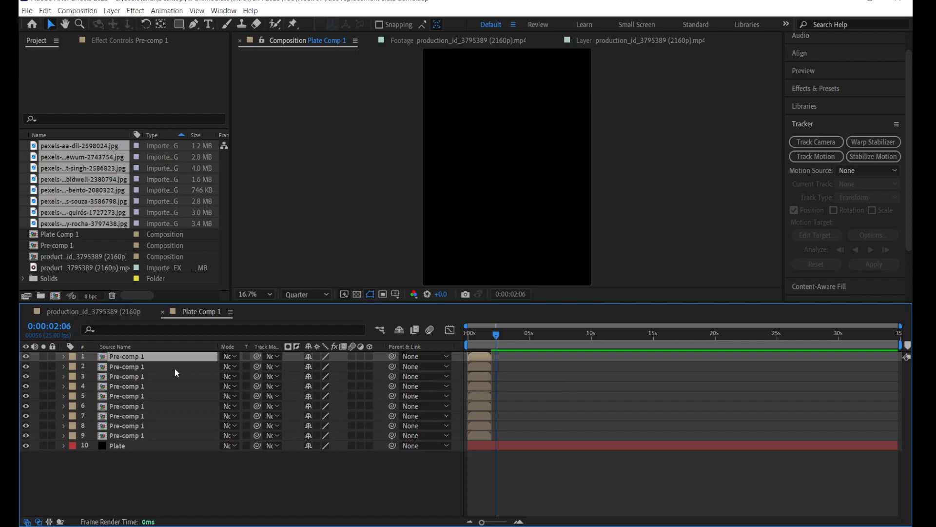
Step: Arrange the nine Pre-comp 1 layers one after another with Sequence Layers, without overlap
shift+click(130, 437)
right_click(173, 393)
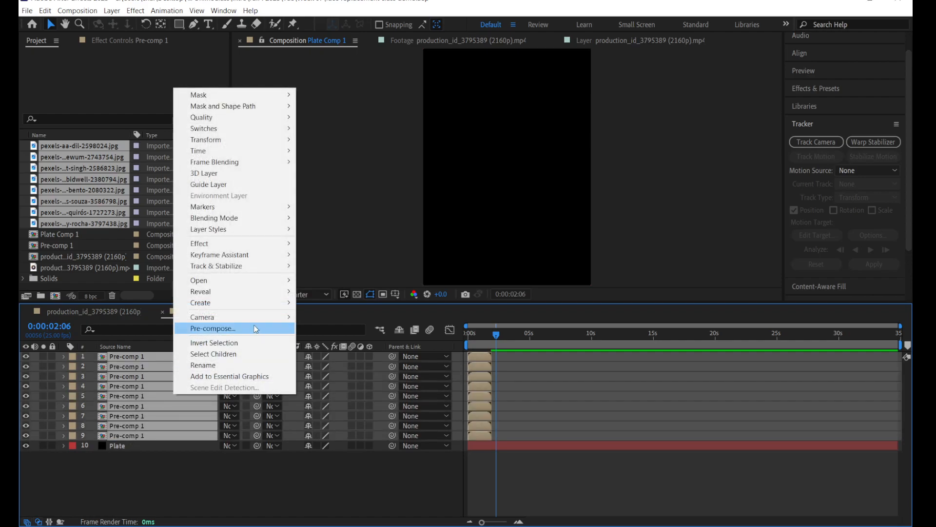
mouse_move(273, 256)
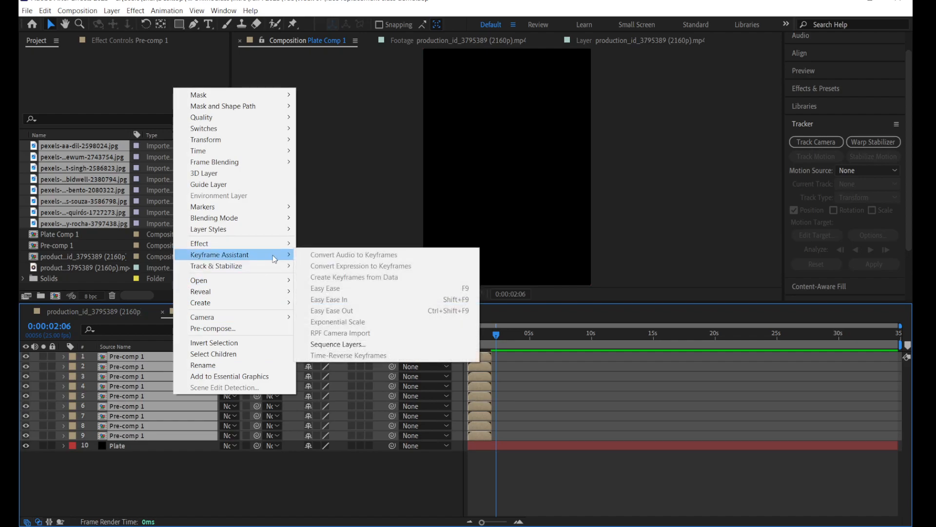
click(353, 343)
click(475, 299)
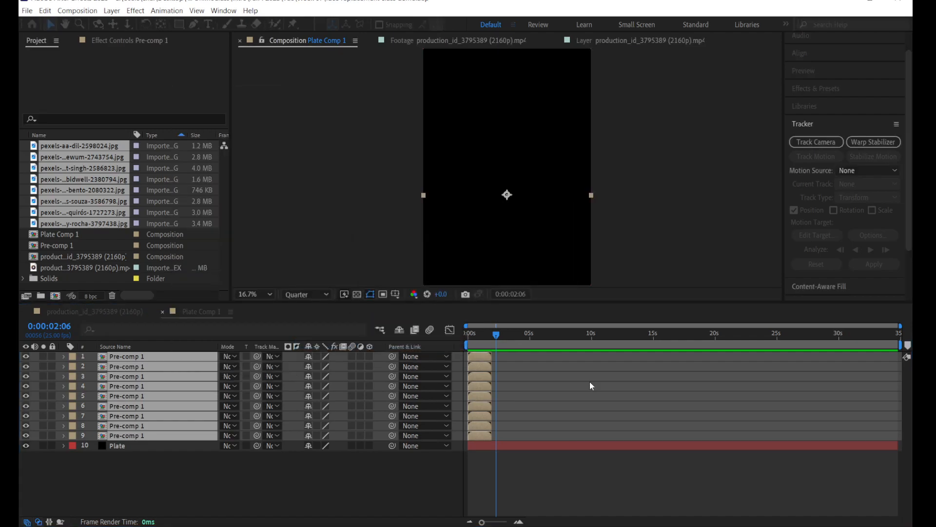
Step: Play Plate Comp 1 from its start to check the repeated face sequence
key(space)
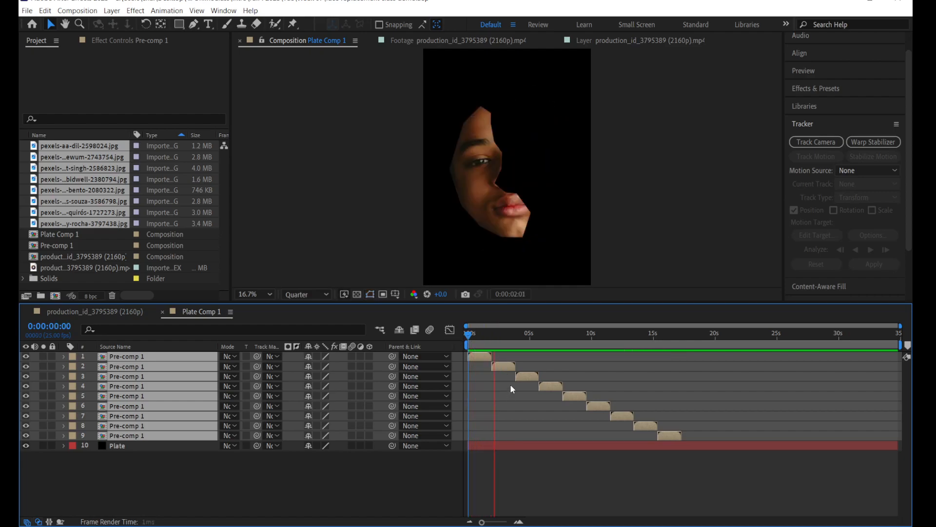
click(542, 461)
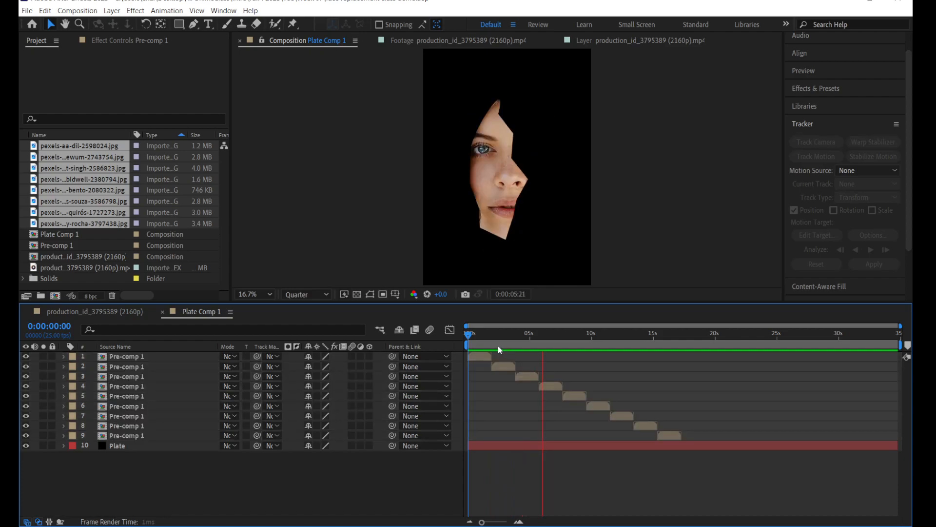
key(space)
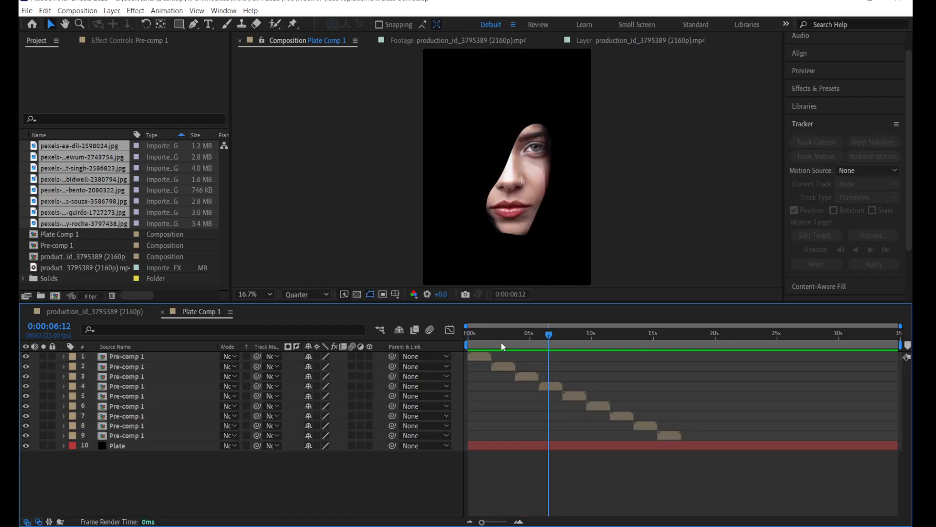
click(92, 312)
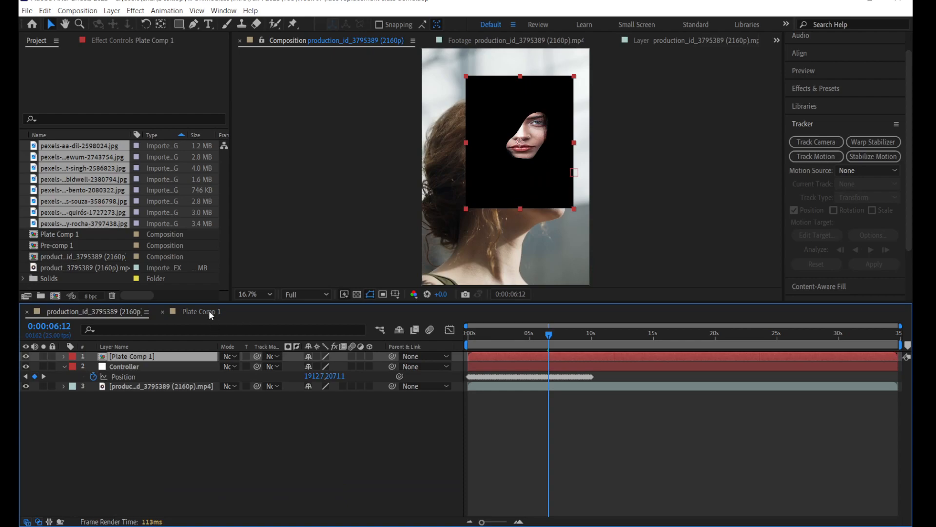
click(209, 311)
click(110, 446)
click(26, 446)
click(59, 465)
click(102, 312)
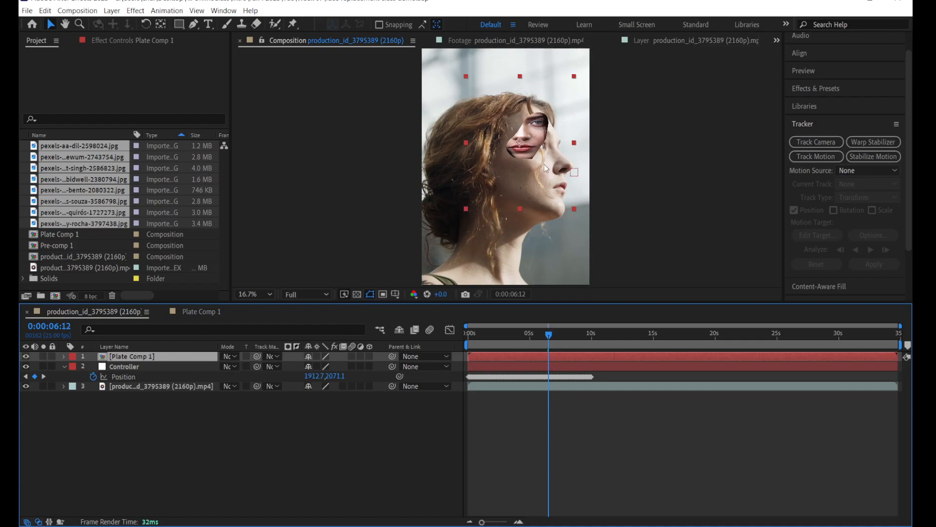
Step: Set Plate Comp 1's vertical scale to match its horizontal 64.4%, unlinking the proportions for the edit and relinking them
scroll(436, 244, down, 1)
scroll(448, 244, up, 1)
scroll(449, 245, down, 1)
key(s)
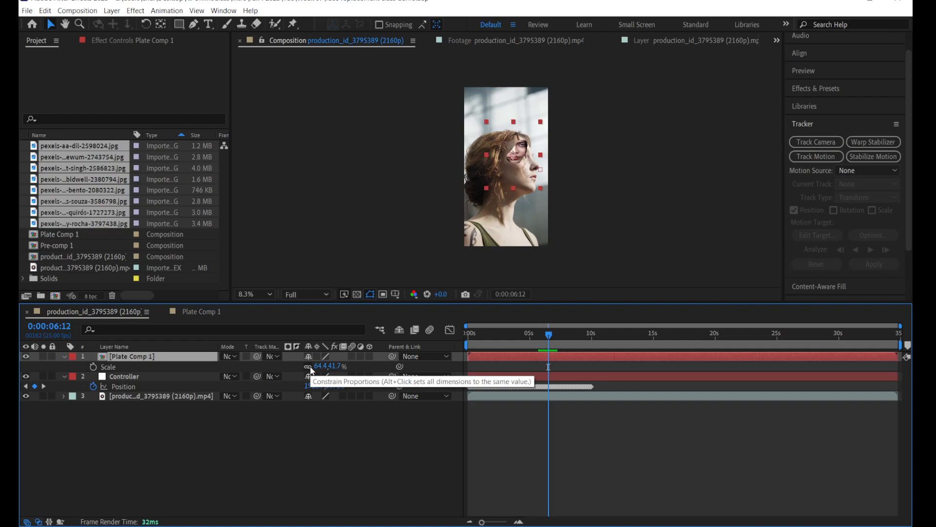
click(310, 368)
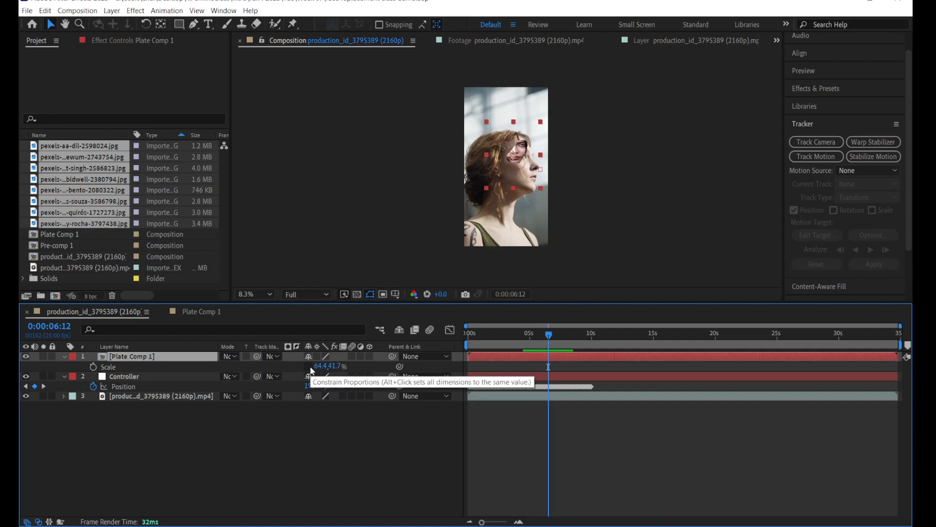
click(320, 367)
key(ctrl+c)
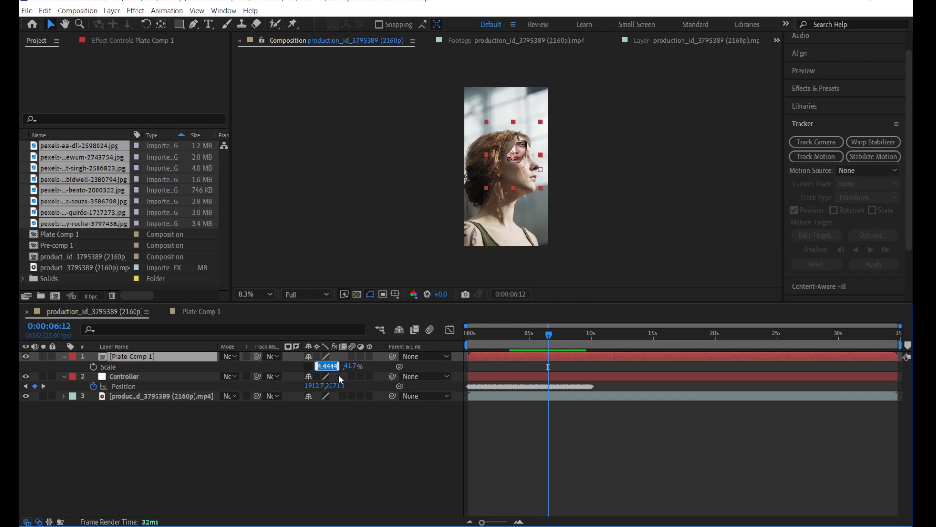
click(347, 366)
click(337, 366)
key(ctrl+v)
key(Return)
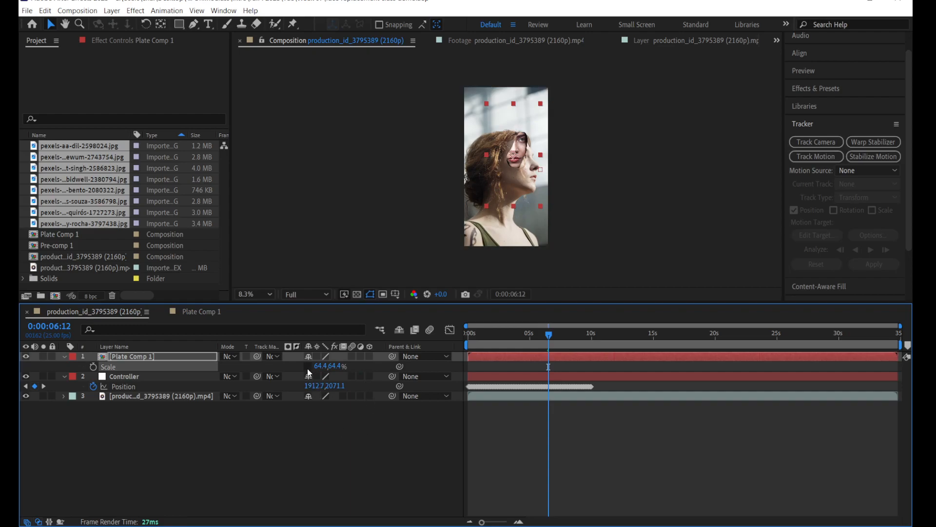
click(344, 447)
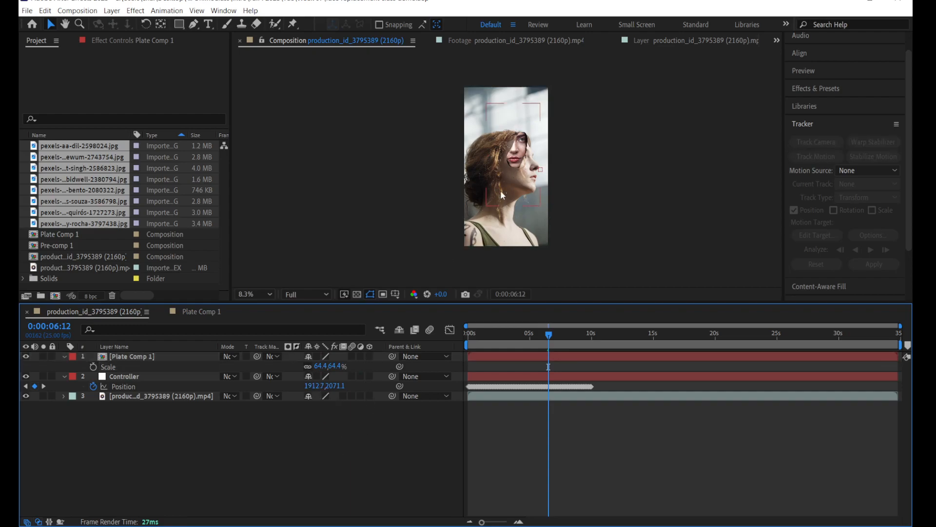
Step: At 0:00:00:00, move Plate Comp 1 into alignment with the woman's face and set its scale to 74.4%
key(period)
key(period)
drag(526, 336, 461, 344)
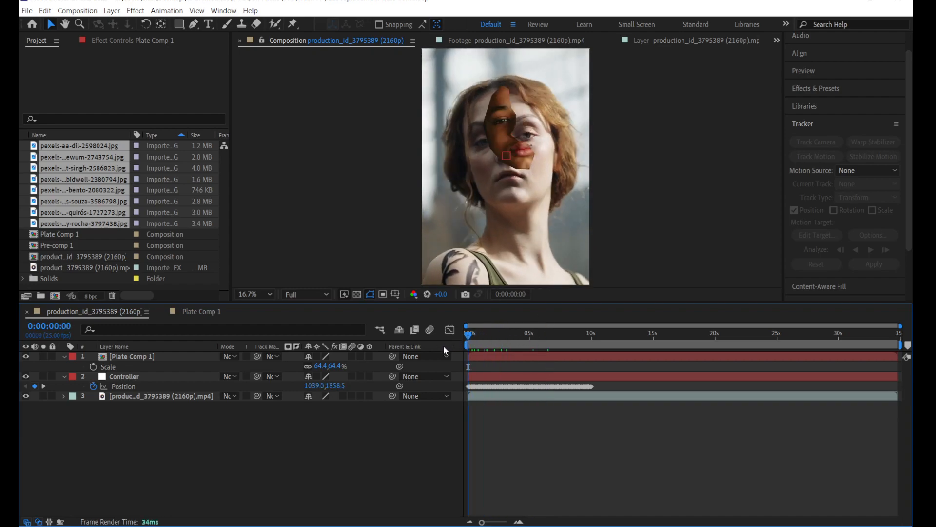
drag(469, 335, 447, 336)
click(52, 24)
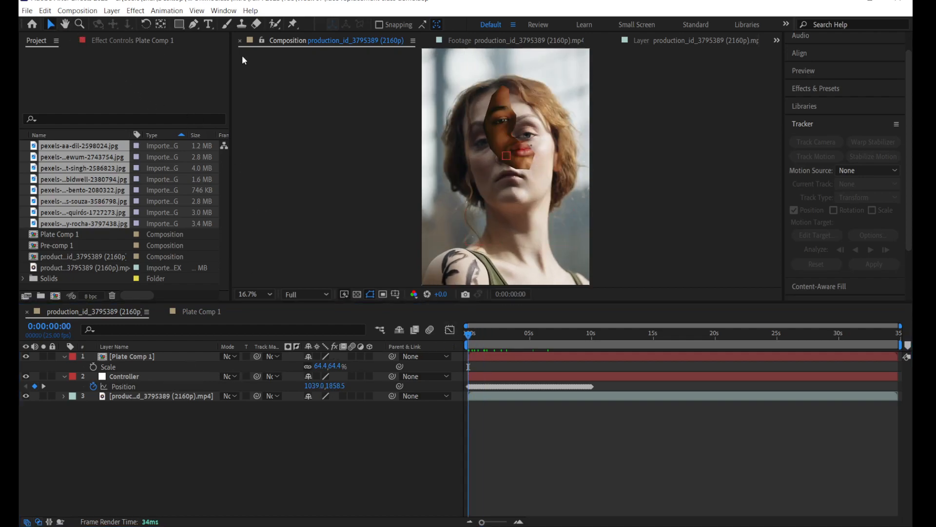
drag(534, 147, 518, 169)
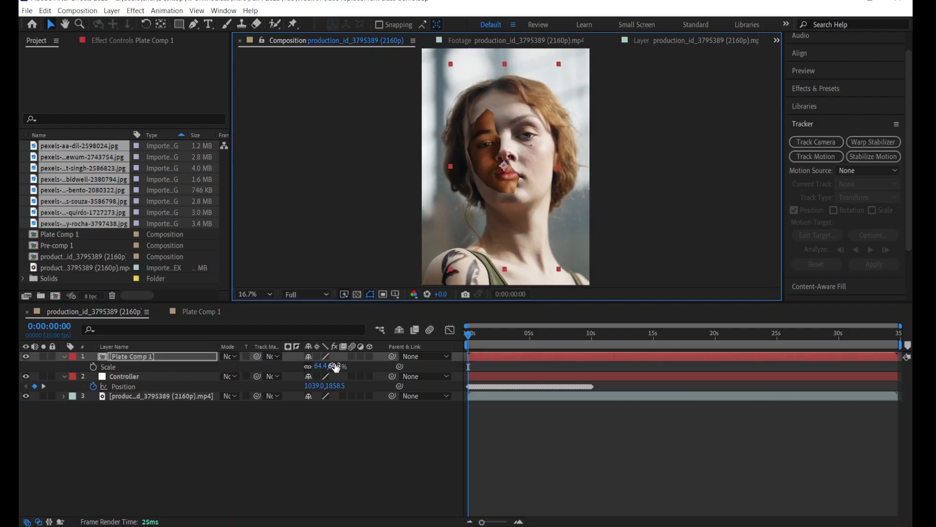
drag(321, 366, 327, 366)
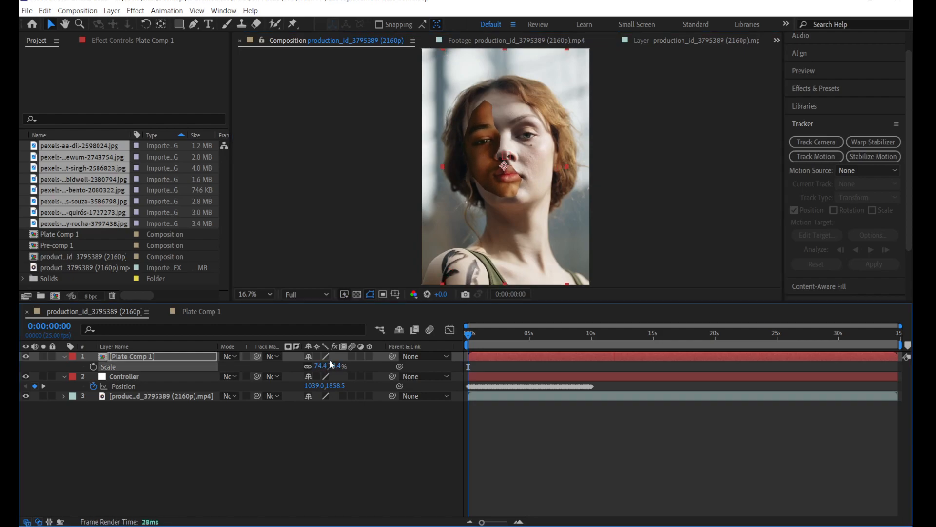
drag(510, 198, 509, 202)
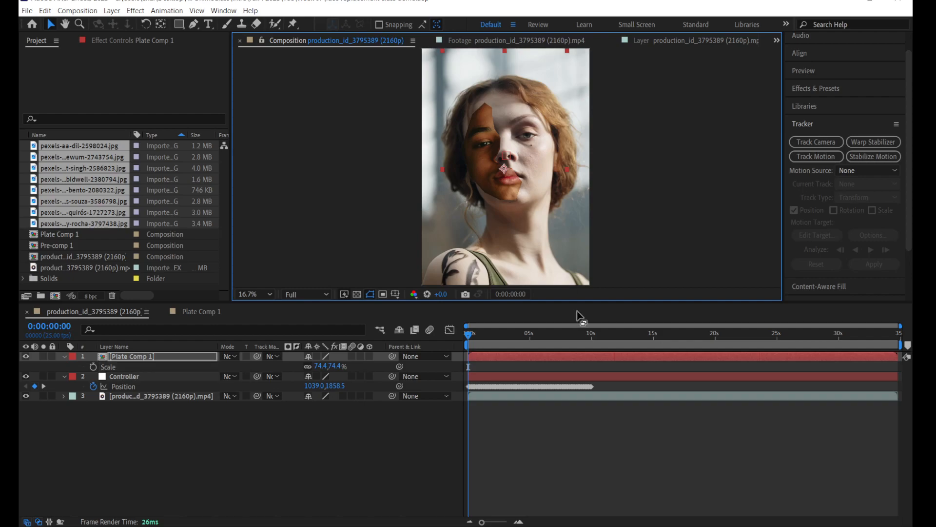
click(422, 340)
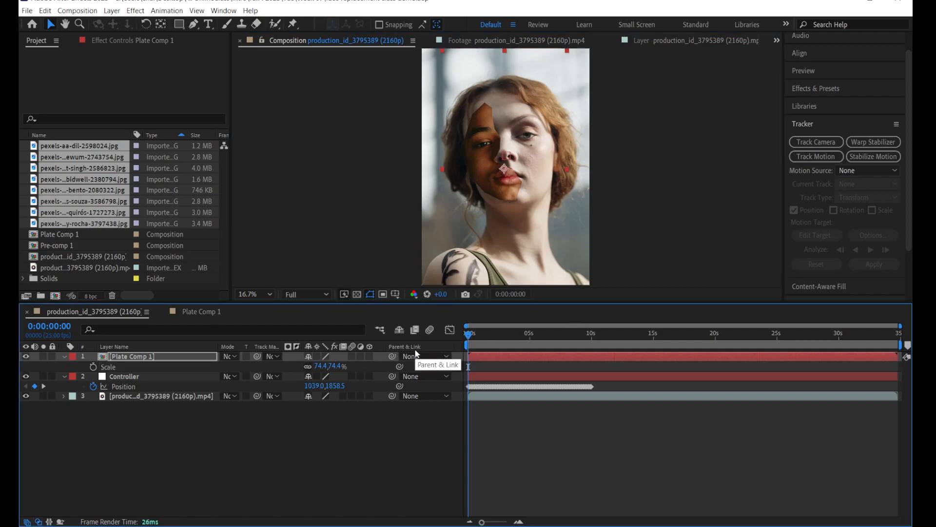
click(27, 522)
click(28, 522)
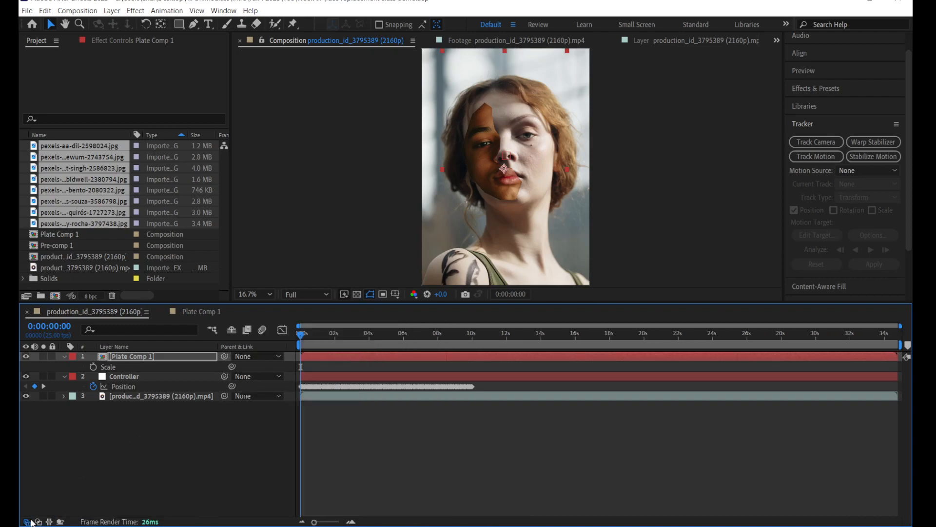
click(29, 521)
click(39, 521)
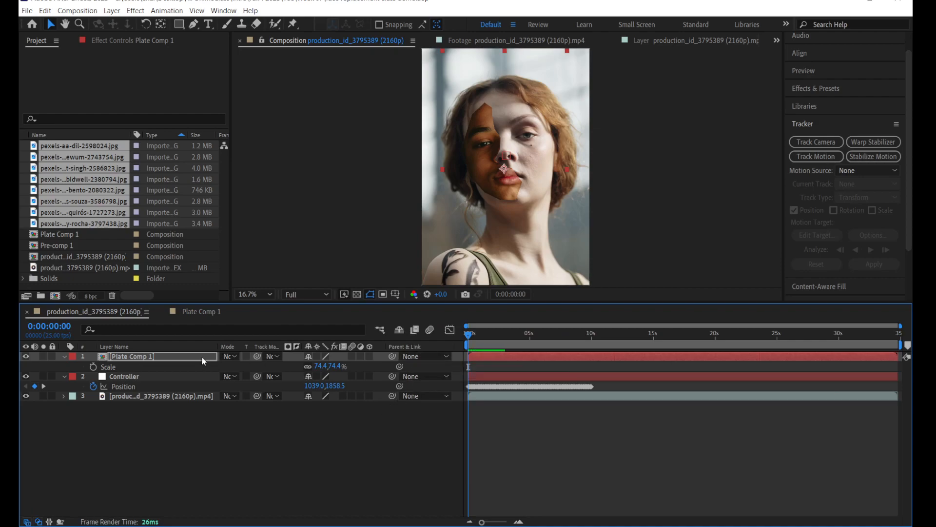
Step: Parent Plate Comp 1 to the Controller null and scrub to 0:00:03:19 to check how it follows the face
click(419, 356)
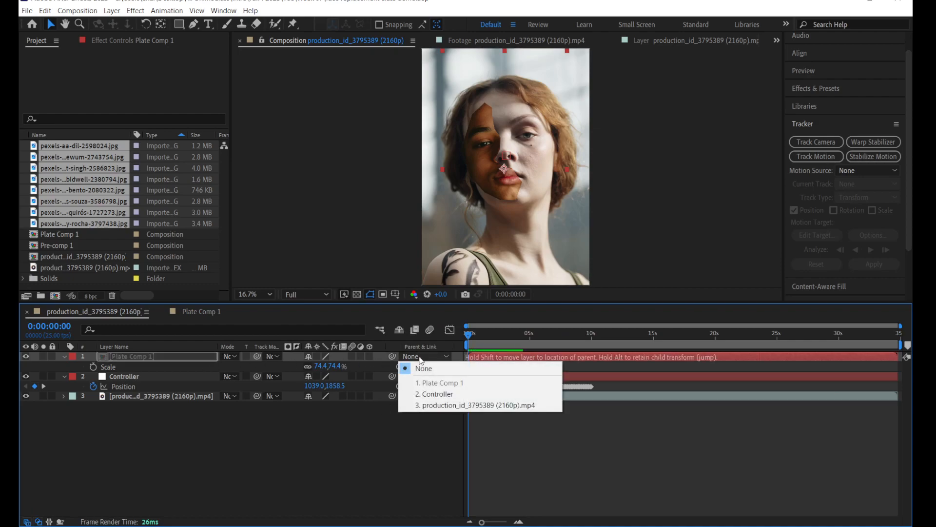
click(422, 395)
click(326, 452)
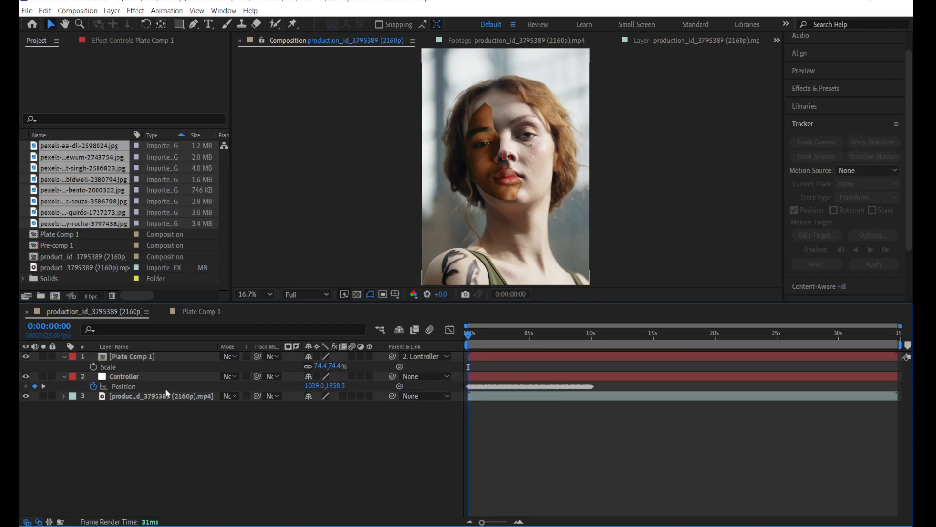
drag(472, 335, 515, 341)
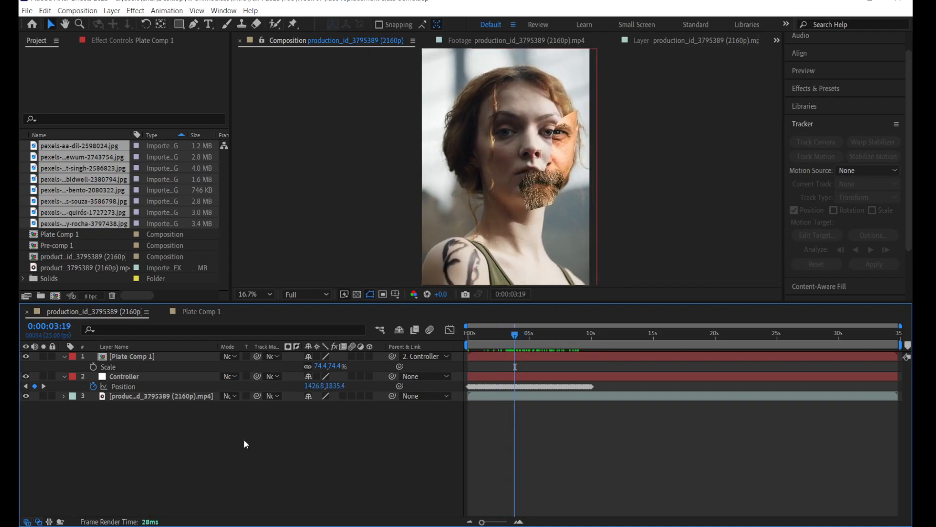
Step: Make Plate Comp 1 a 3D layer and test a Y Rotation of 16°, undoing the test
click(143, 357)
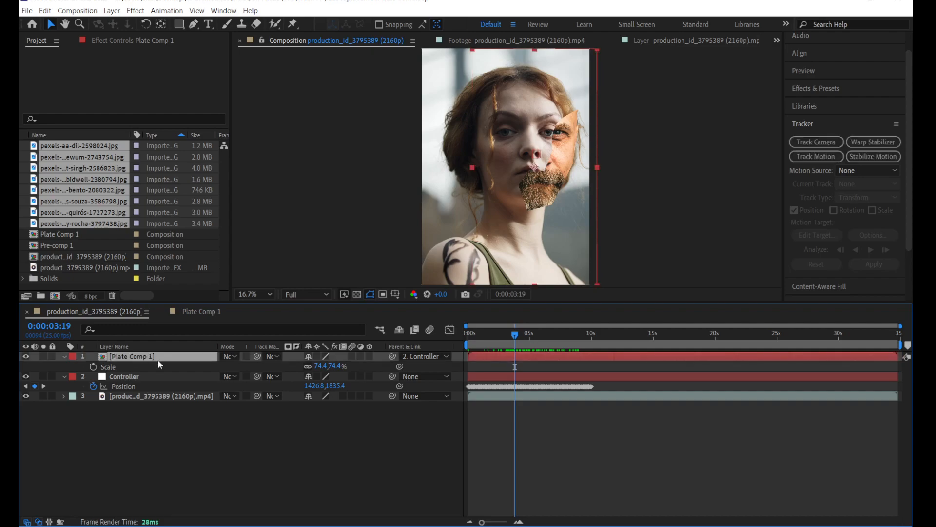
click(368, 356)
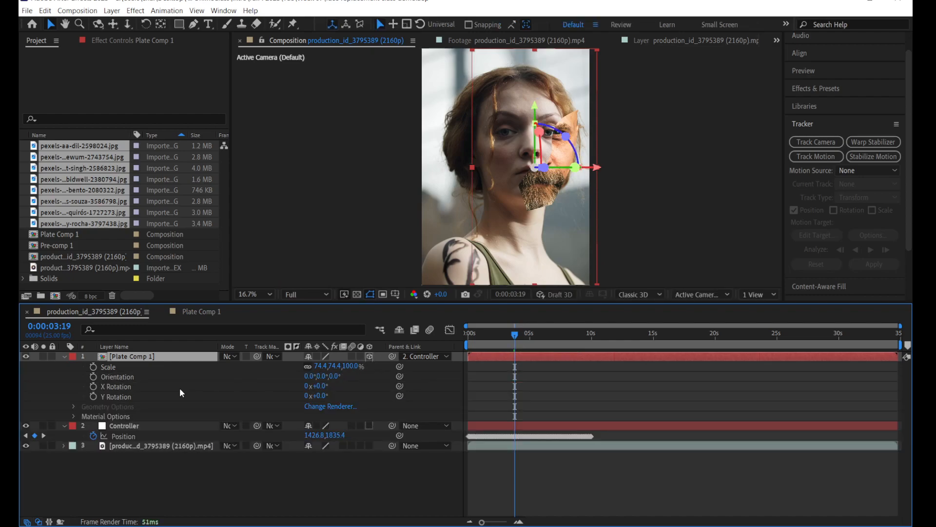
key(r)
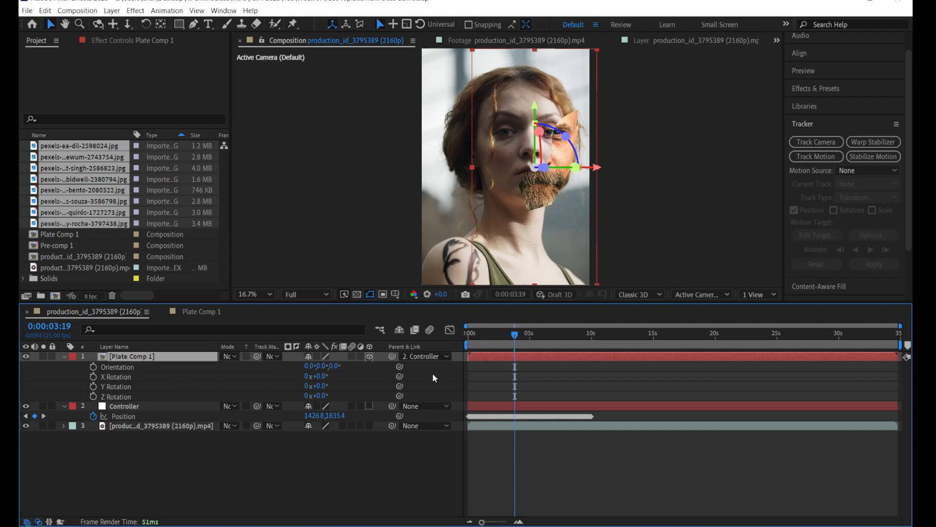
drag(318, 388, 333, 392)
key(ctrl+z)
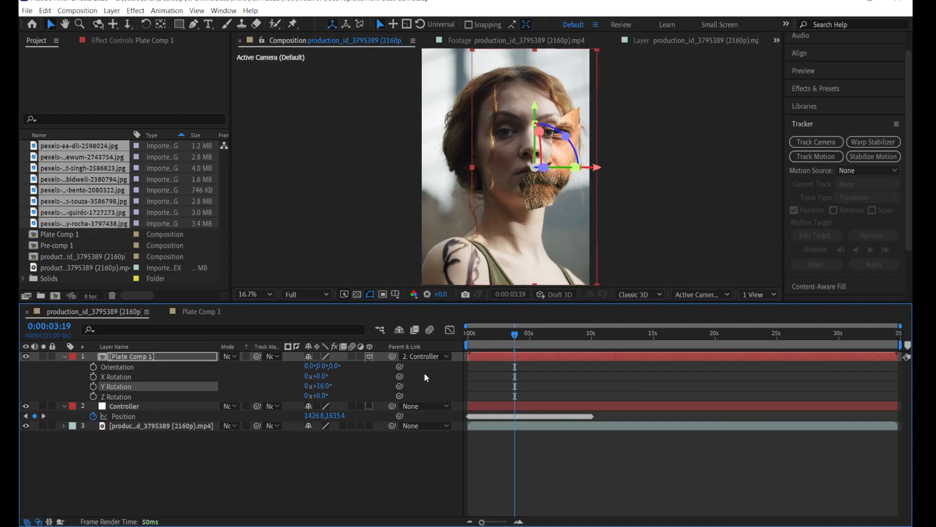
Step: Keyframe Plate Comp 1's Y Rotation at 0° at 0:00:03:14 and at -70° at 0:00:06:24
mouse_move(517, 335)
mouse_down()
mouse_move(499, 335)
mouse_move(516, 335)
mouse_up()
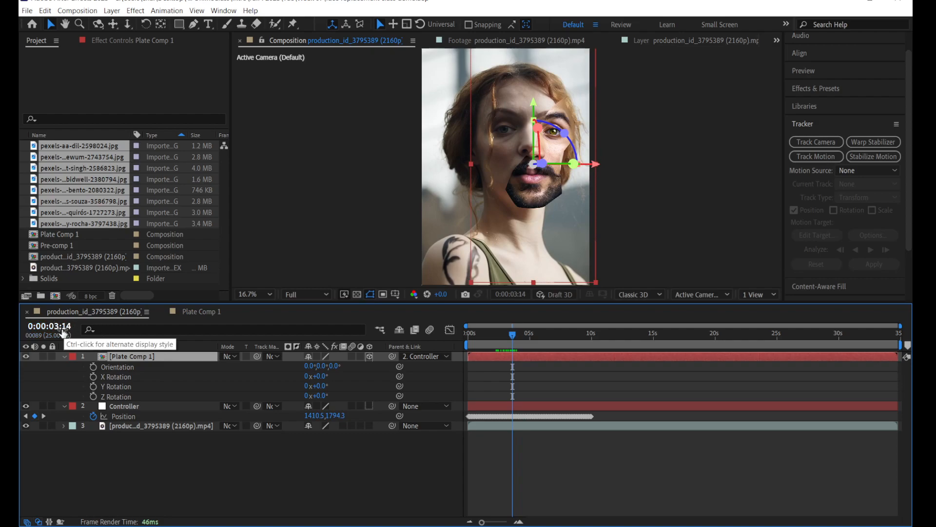
click(93, 386)
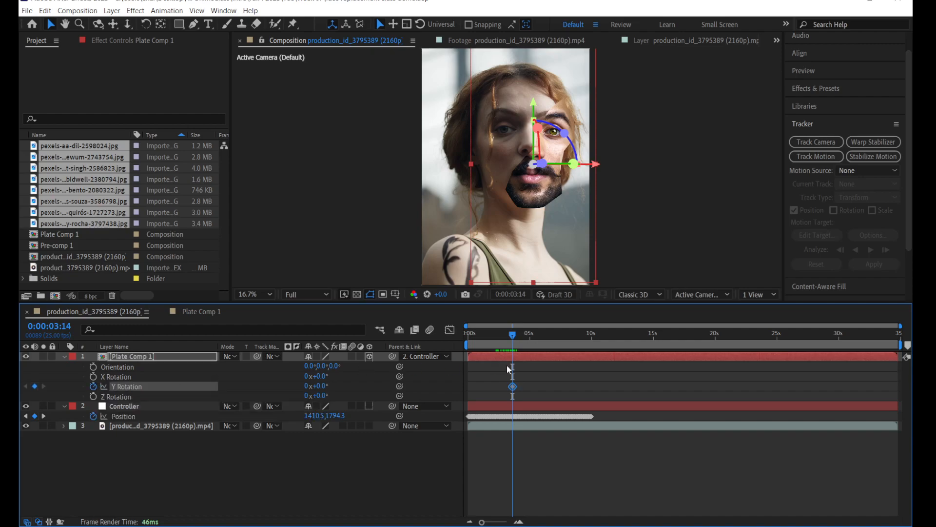
drag(514, 335, 556, 338)
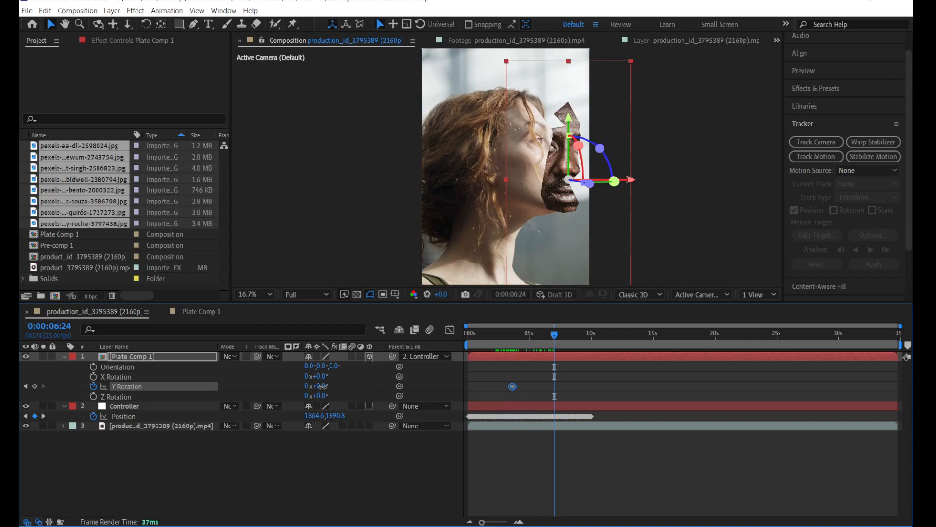
drag(321, 387, 286, 393)
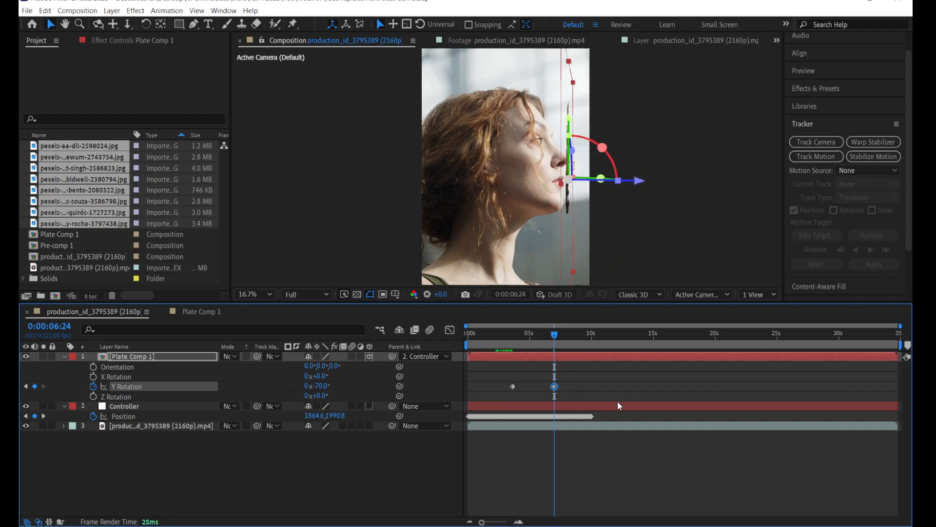
Step: Play the composition from 0:00:00:00 to check how the face fragments rotate with the woman's head
click(620, 388)
drag(548, 336, 446, 339)
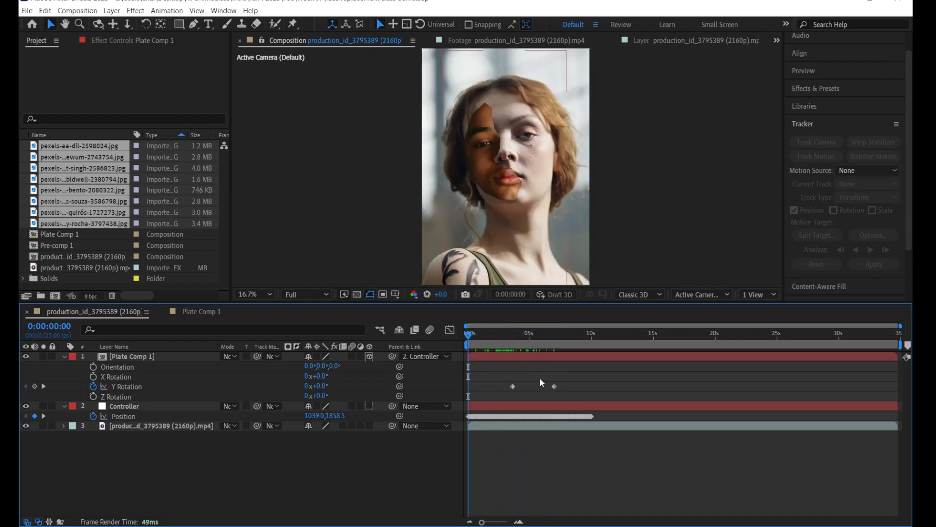
key(space)
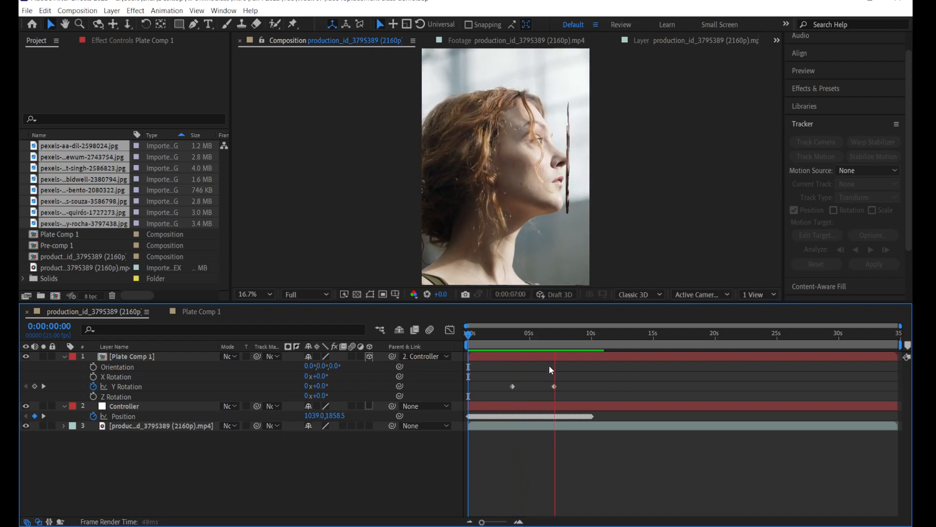
Step: End the work area at 0:00:08:20, trim the composition to it, and scrub through the shortened timeline
drag(556, 337, 577, 342)
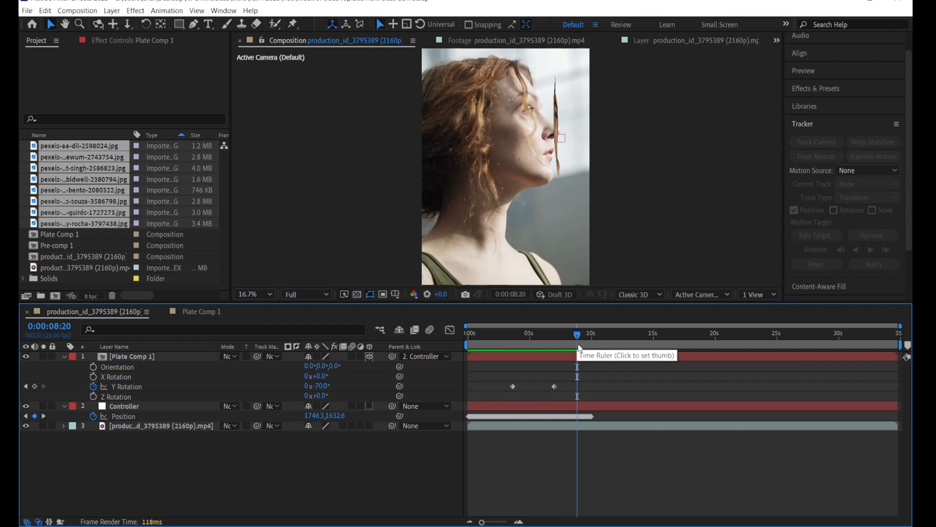
key(n)
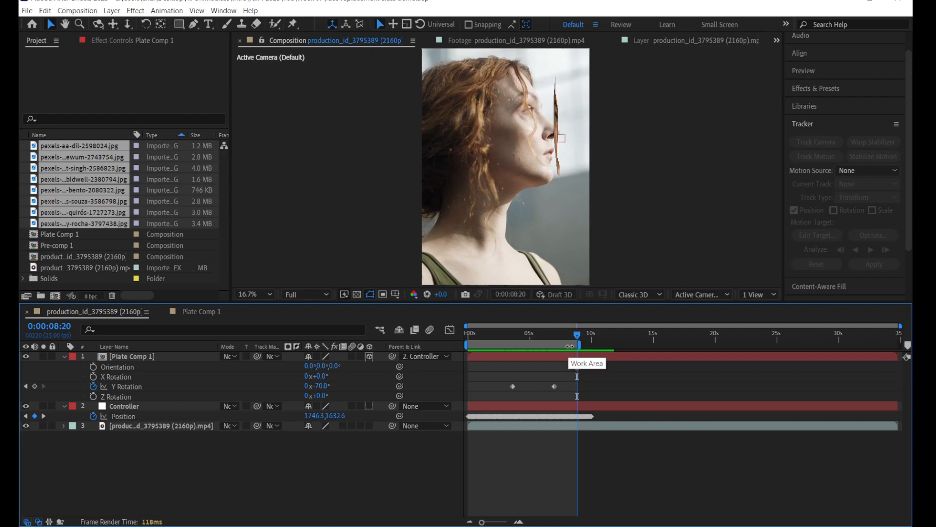
right_click(565, 345)
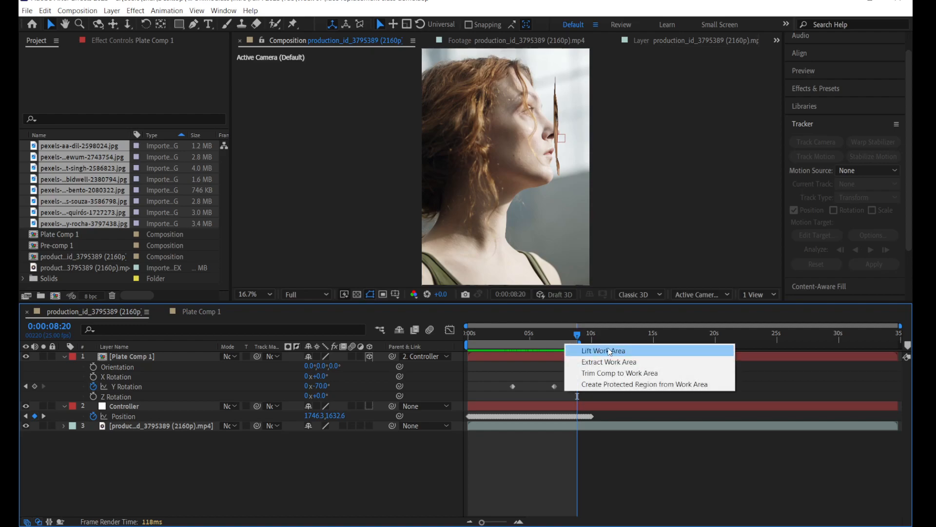
click(602, 374)
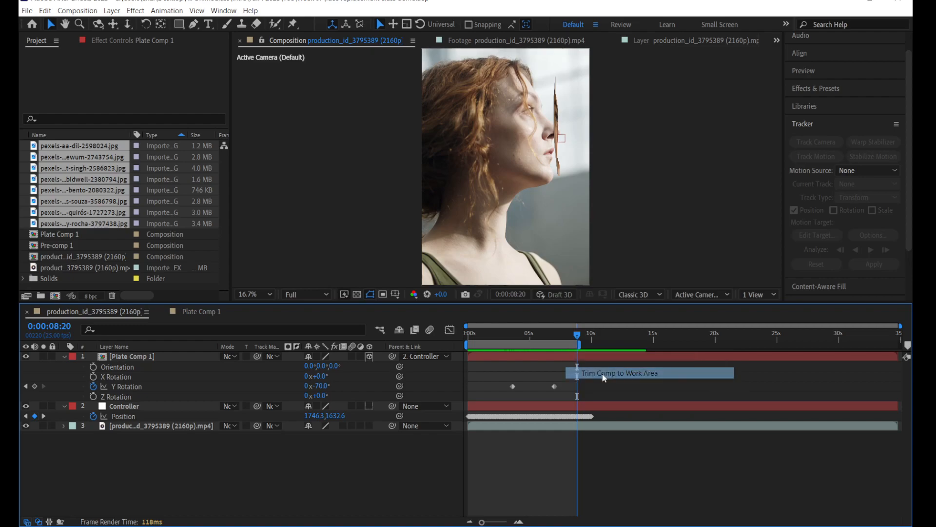
key(space)
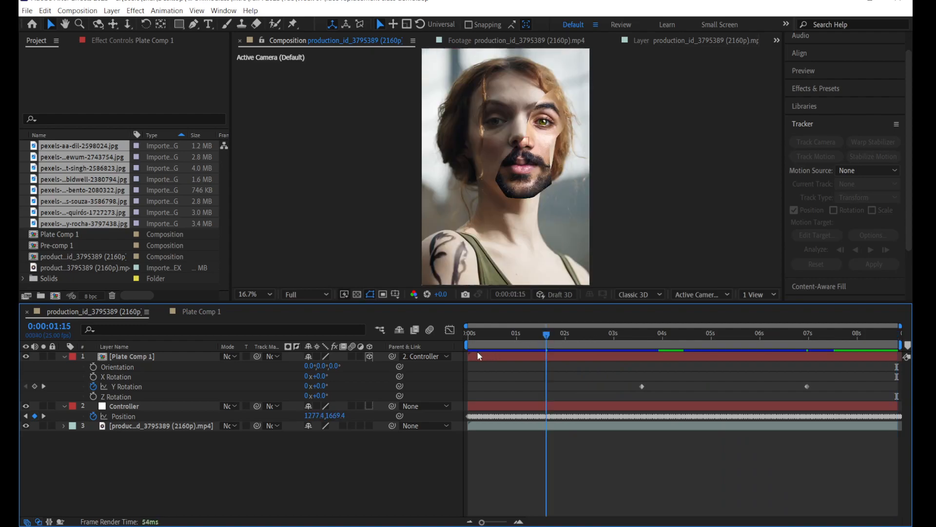
drag(888, 351, 512, 366)
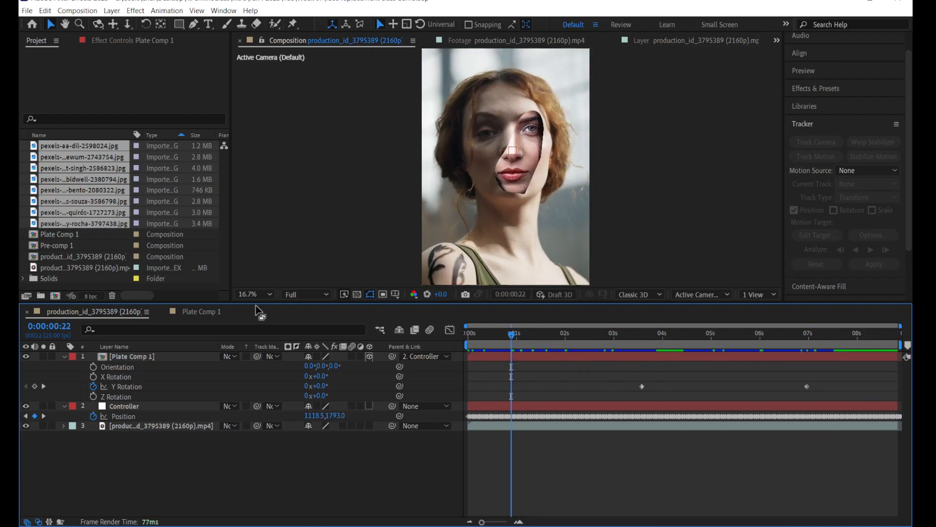
click(67, 11)
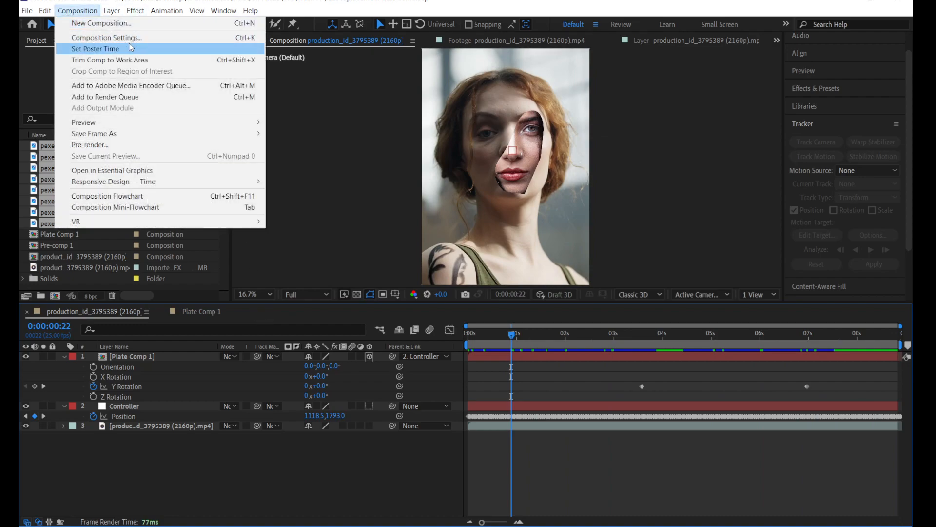
click(133, 44)
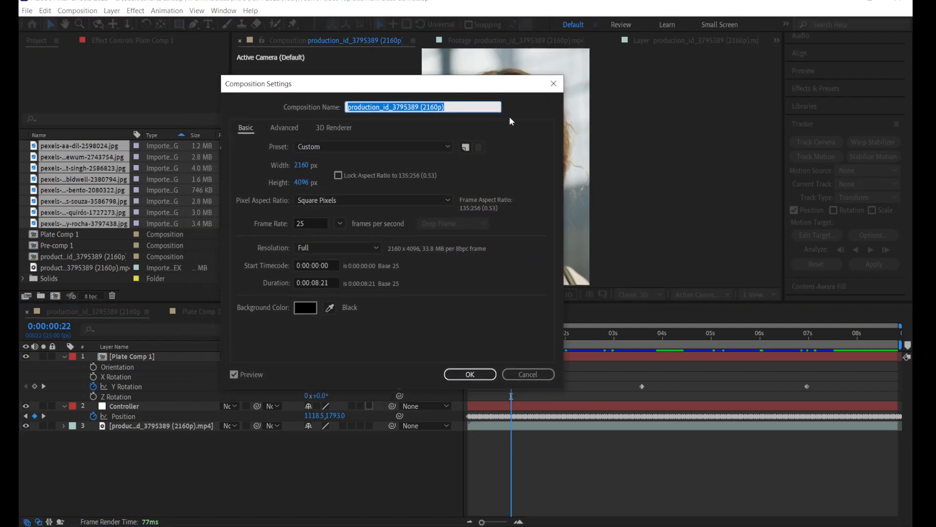
click(554, 85)
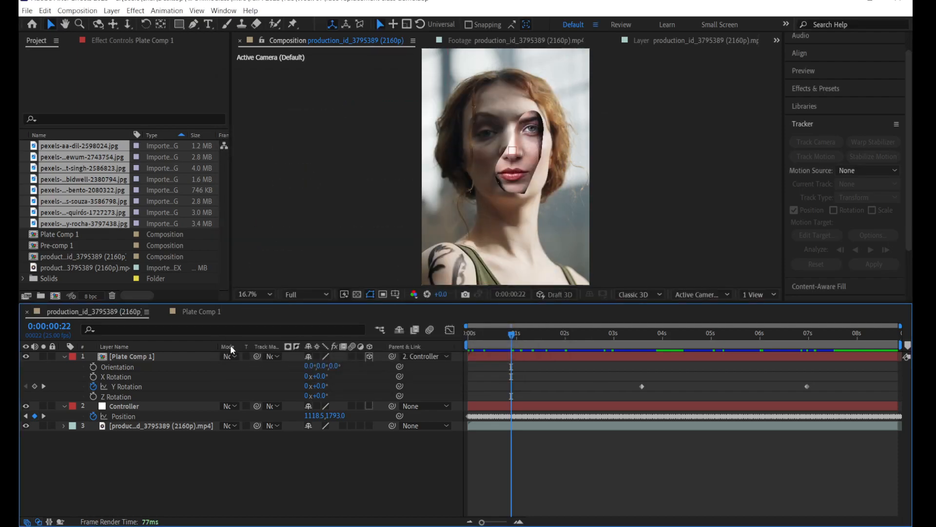
Step: Start a new composition with a width of 720 px and a height of 1280 px
click(75, 284)
click(55, 297)
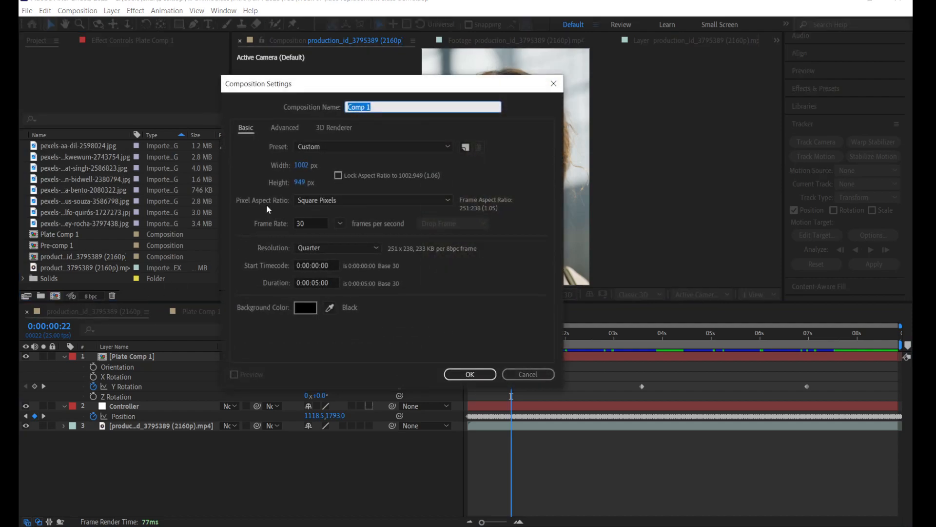
click(301, 165)
text(1080)
drag(318, 170, 270, 168)
text(720)
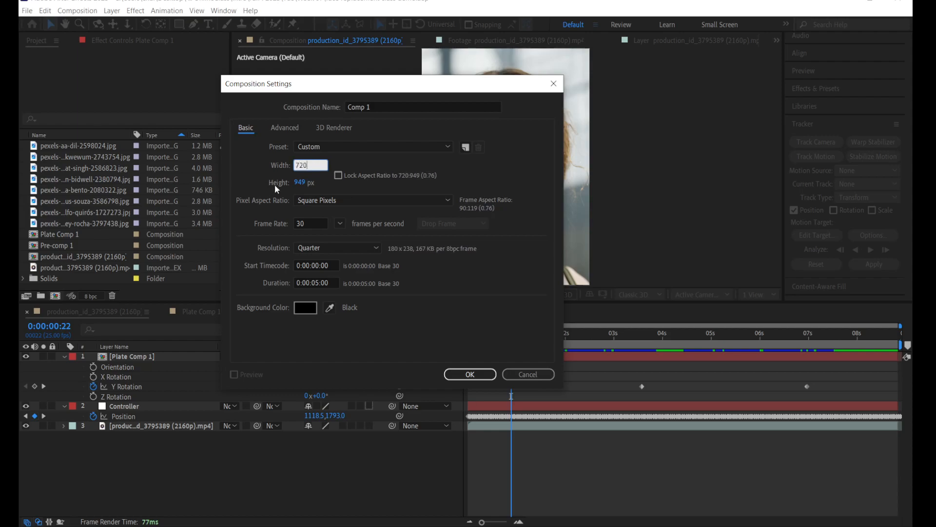
click(300, 183)
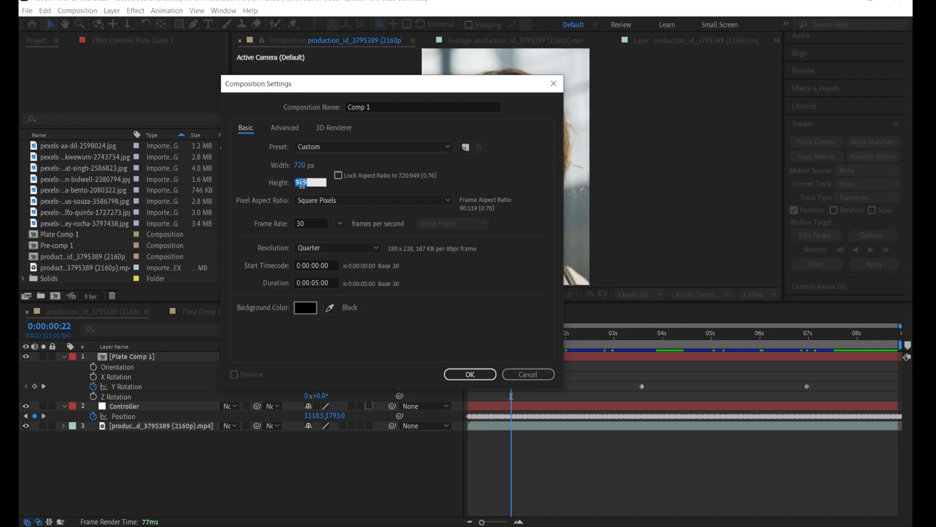
text(1280)
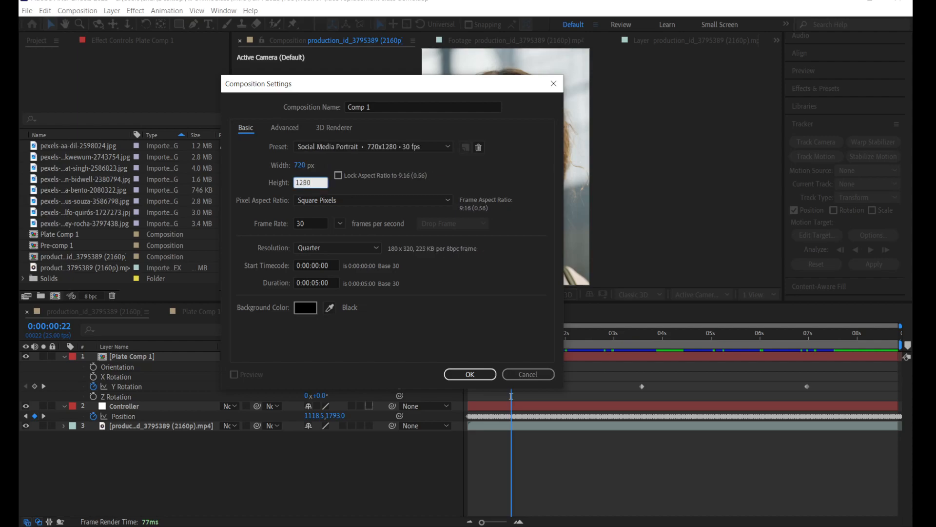
Step: Set the new composition's duration to 0:00:08:00 and create it
click(331, 283)
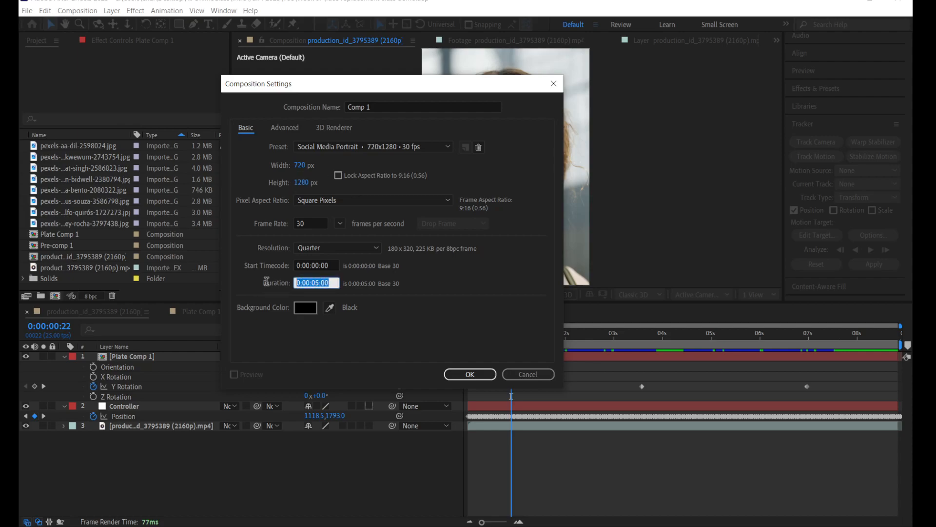
text(8:)
text(00)
click(425, 338)
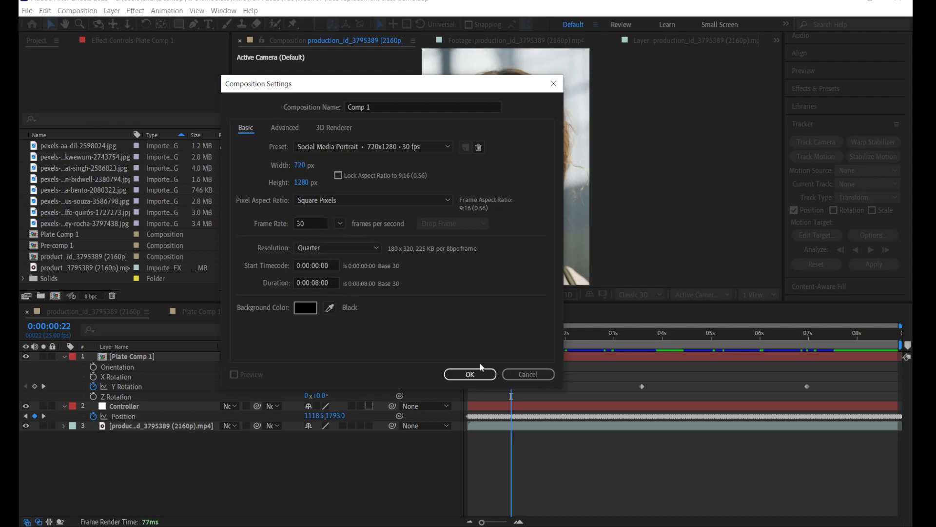
click(469, 375)
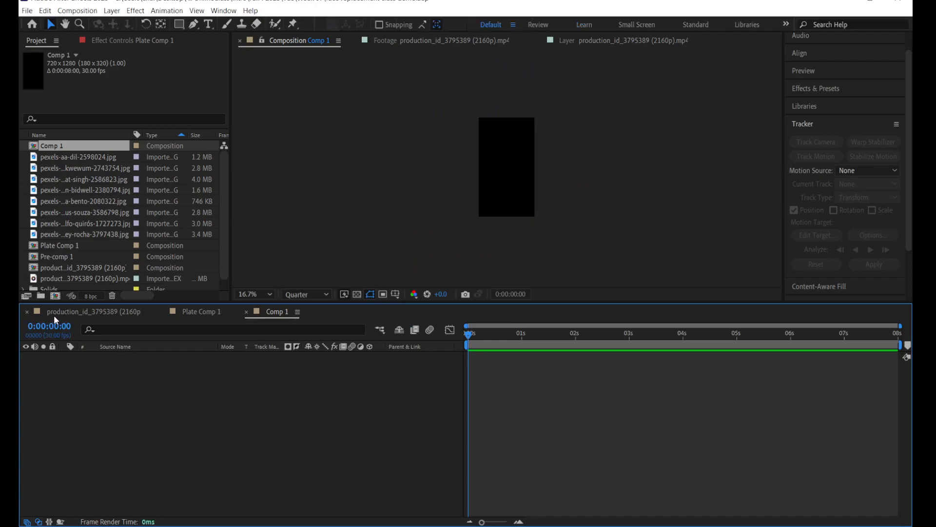
click(81, 314)
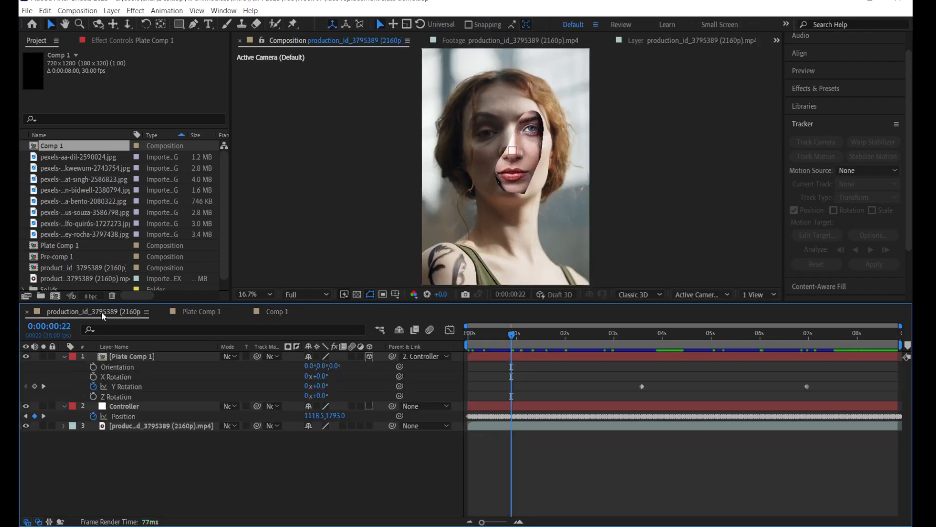
click(277, 309)
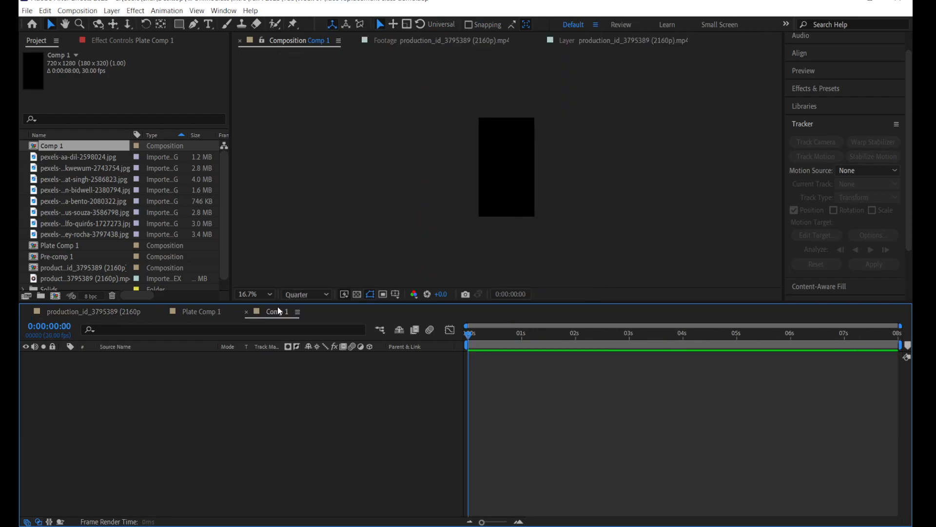
click(64, 271)
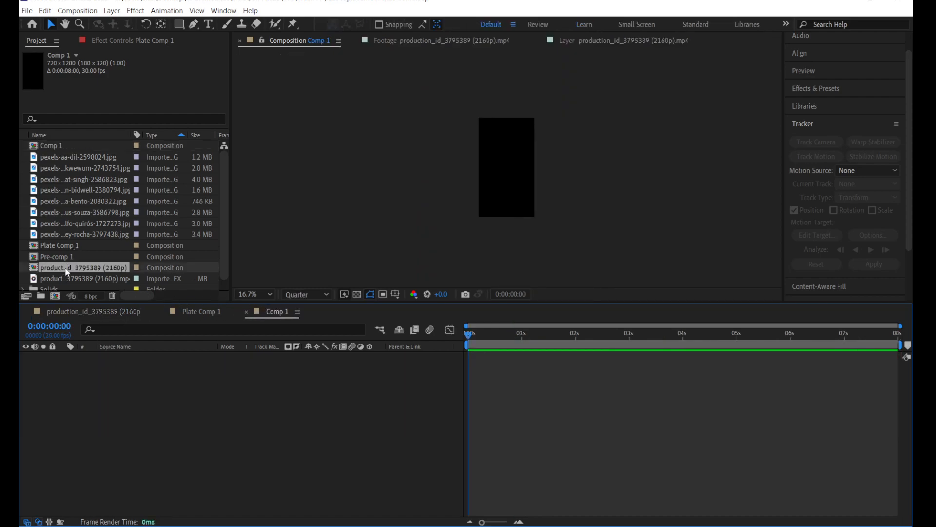
drag(64, 272, 99, 389)
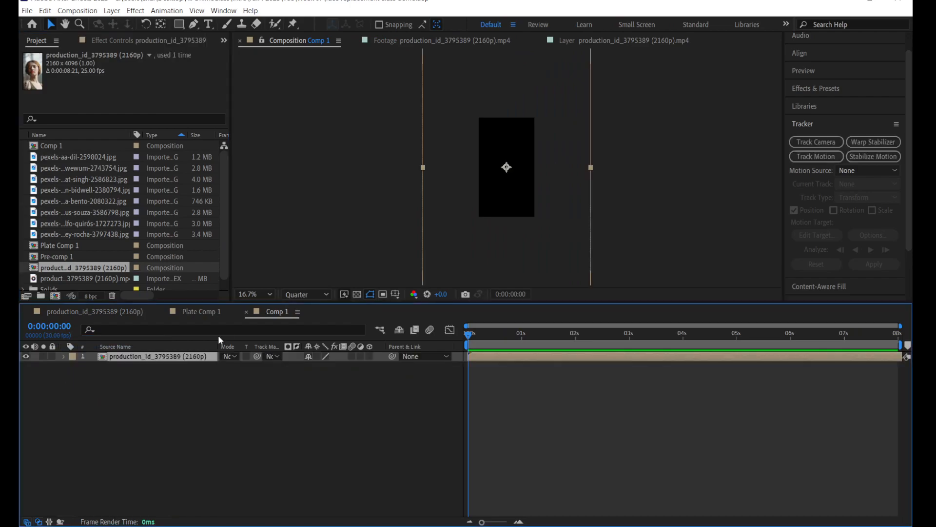
key(s)
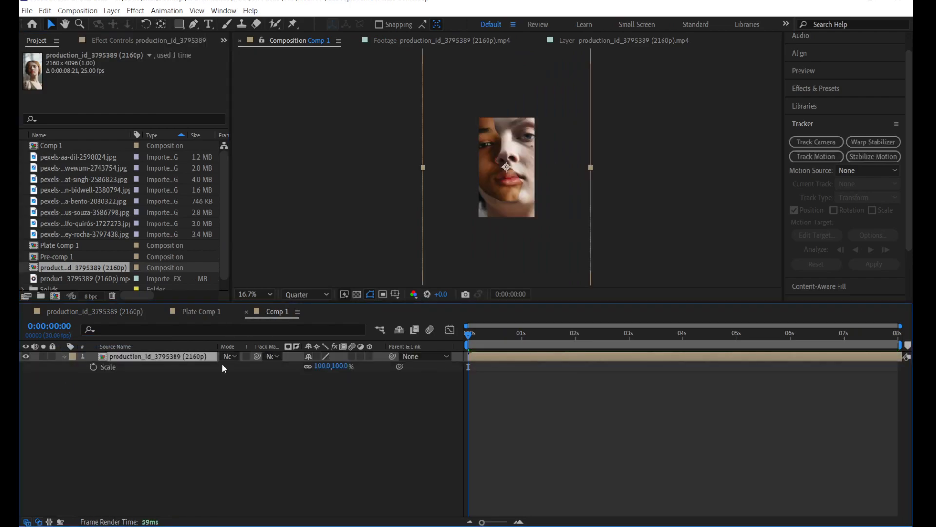
drag(316, 366, 284, 365)
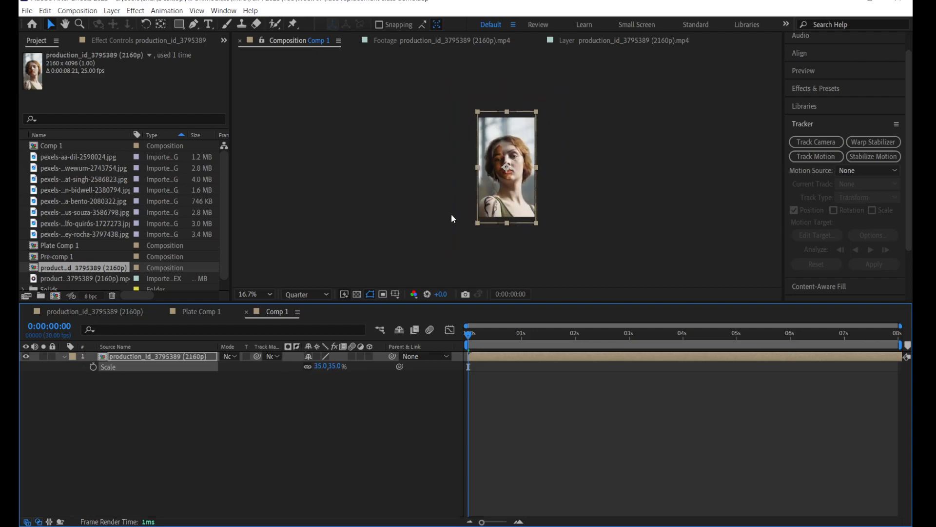
key(period)
key(period)
drag(478, 335, 470, 365)
drag(560, 358, 404, 367)
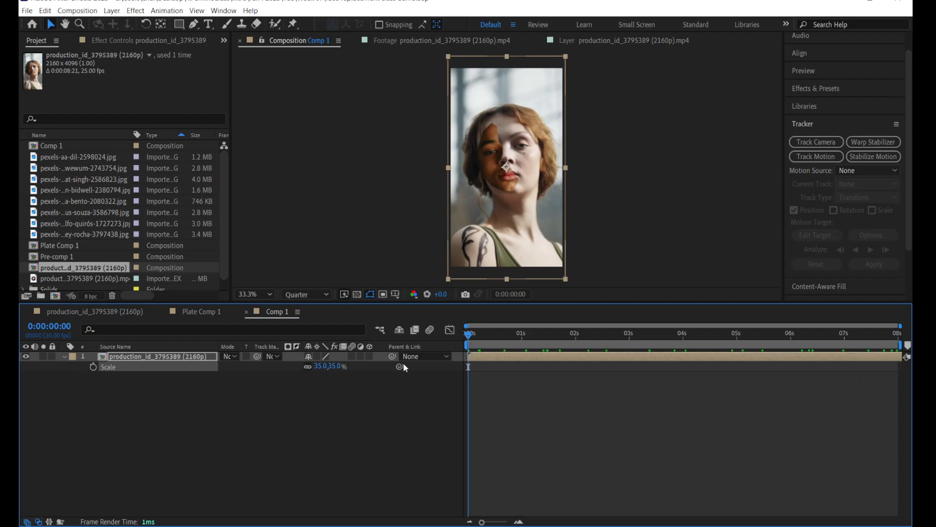
click(104, 314)
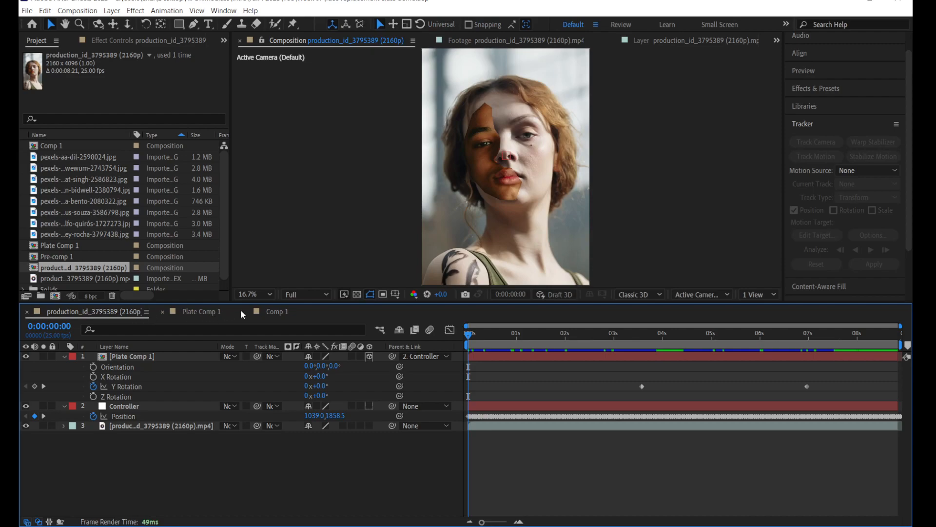
click(277, 311)
click(476, 333)
drag(490, 332, 444, 340)
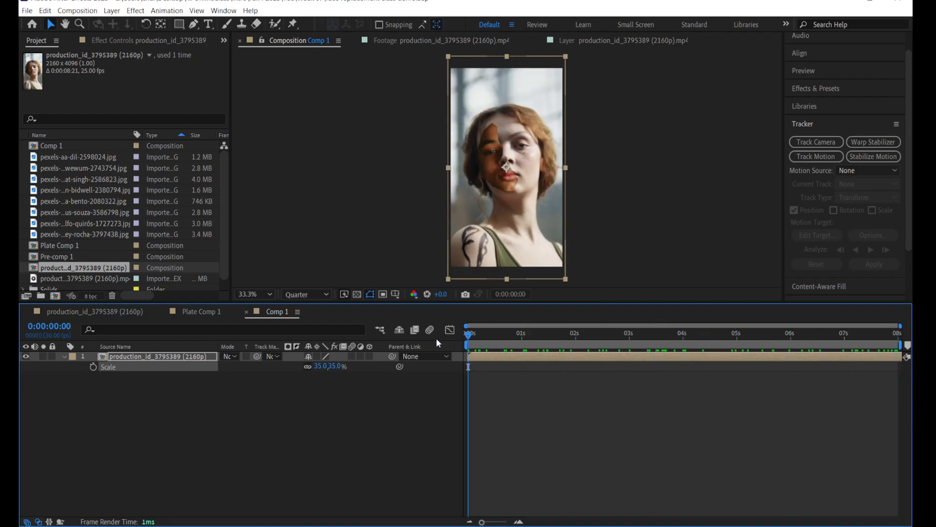
key(space)
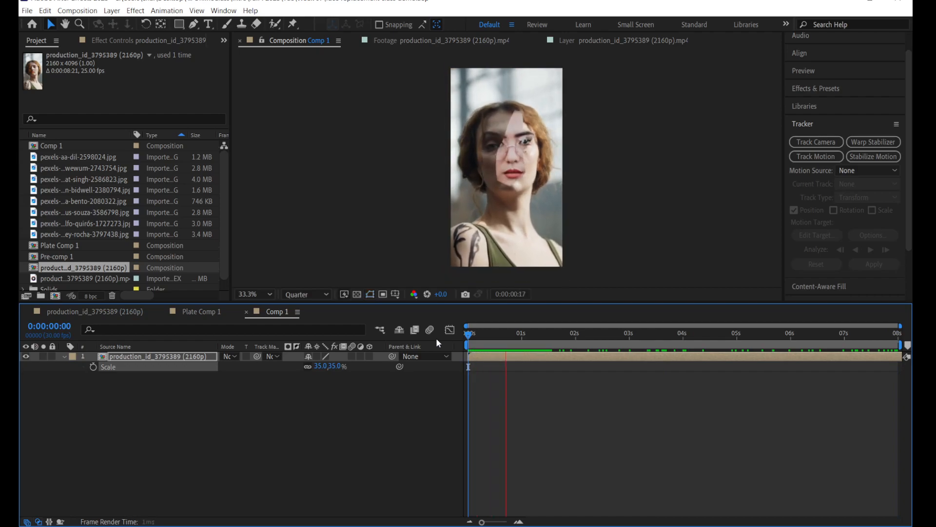